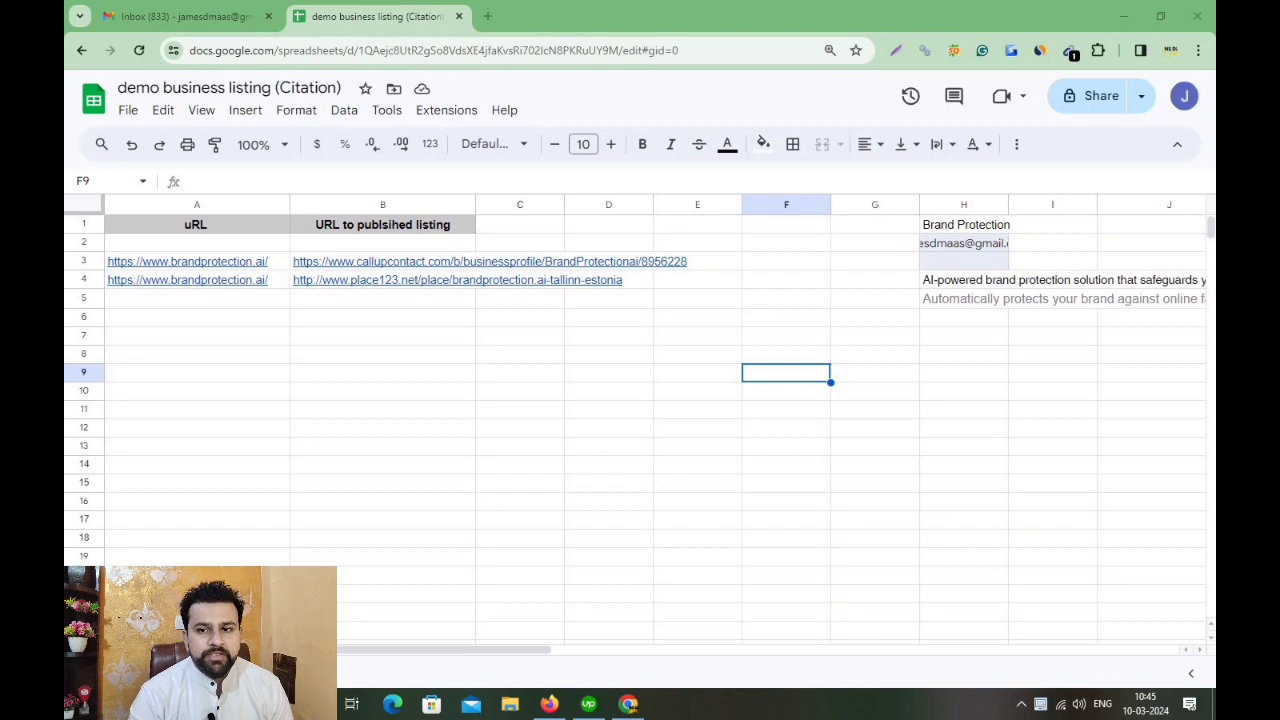
{"action": "left_click", "coordinate": [442, 450]}
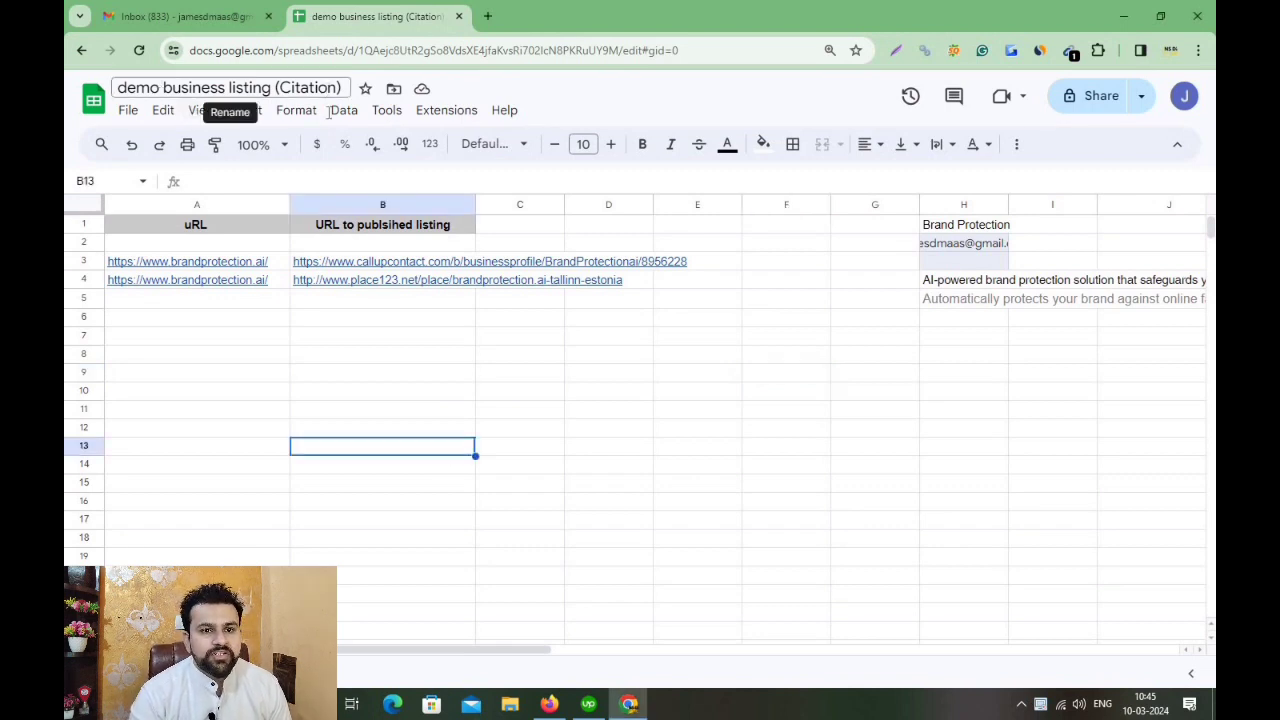
{"action": "left_click", "coordinate": [336, 355]}
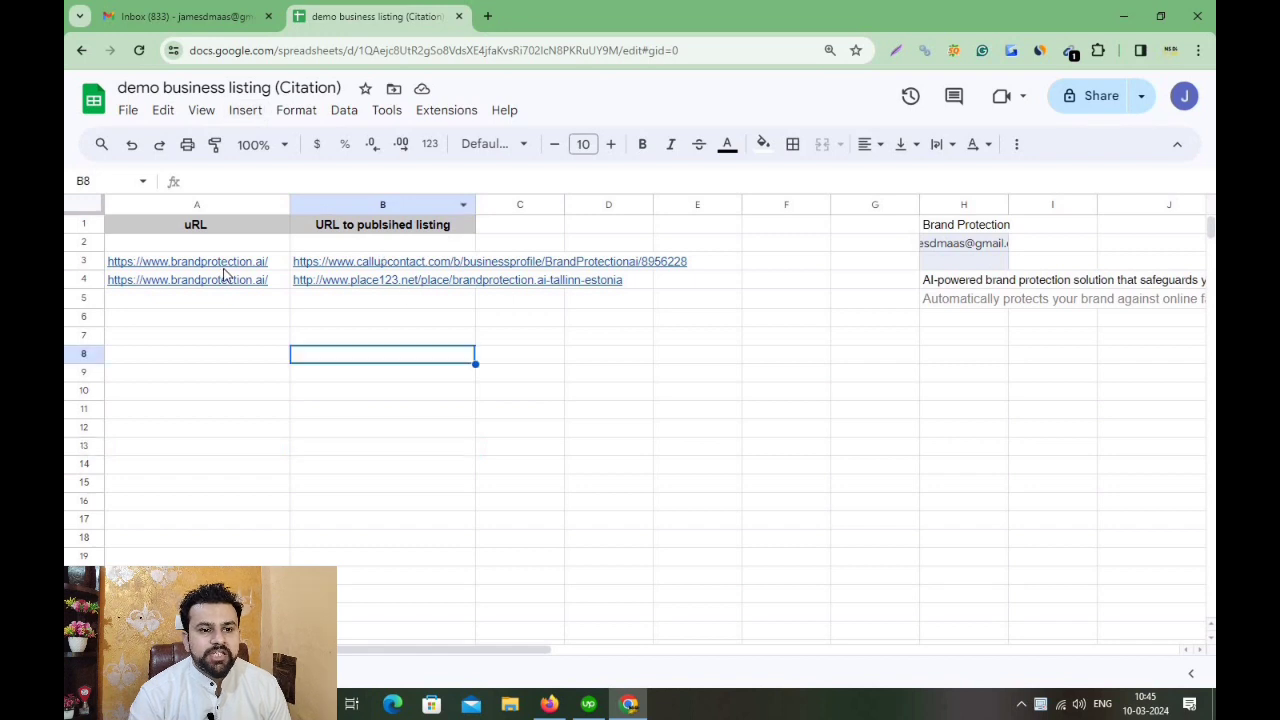
{"action": "left_click_drag", "start_coordinate": [257, 272], "coordinate": [431, 283]}
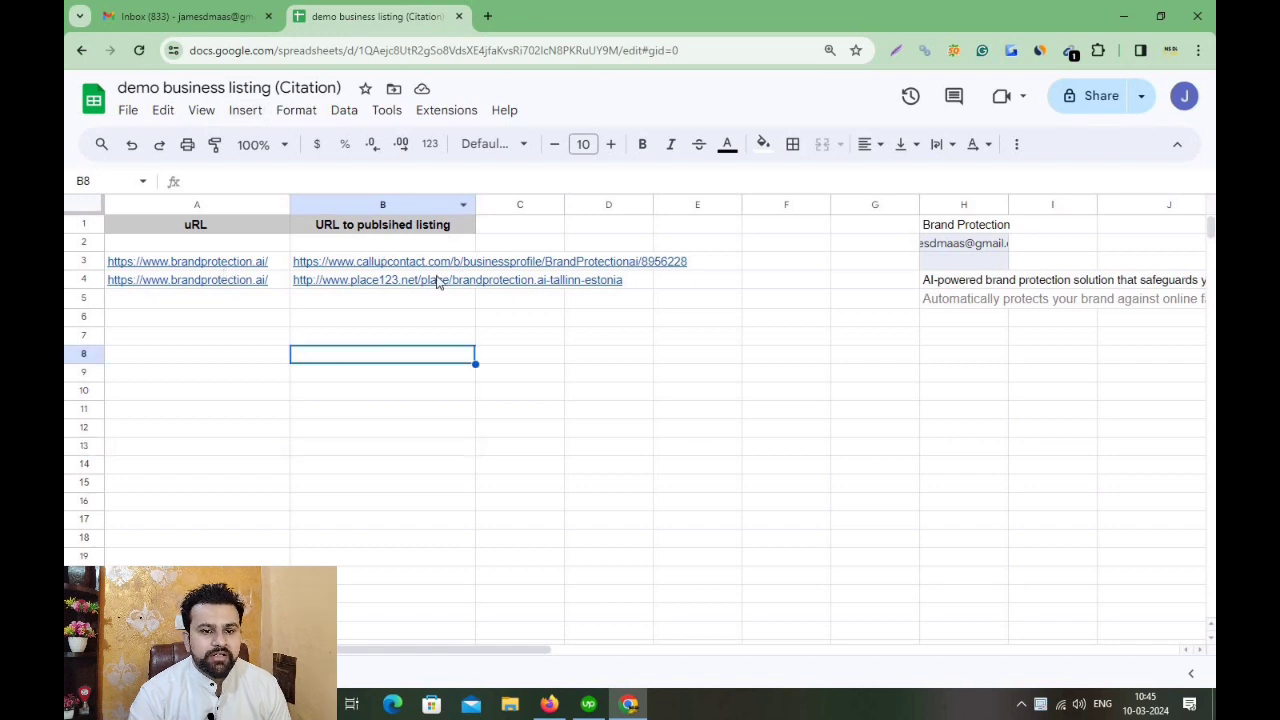
{"action": "left_click", "coordinate": [429, 416]}
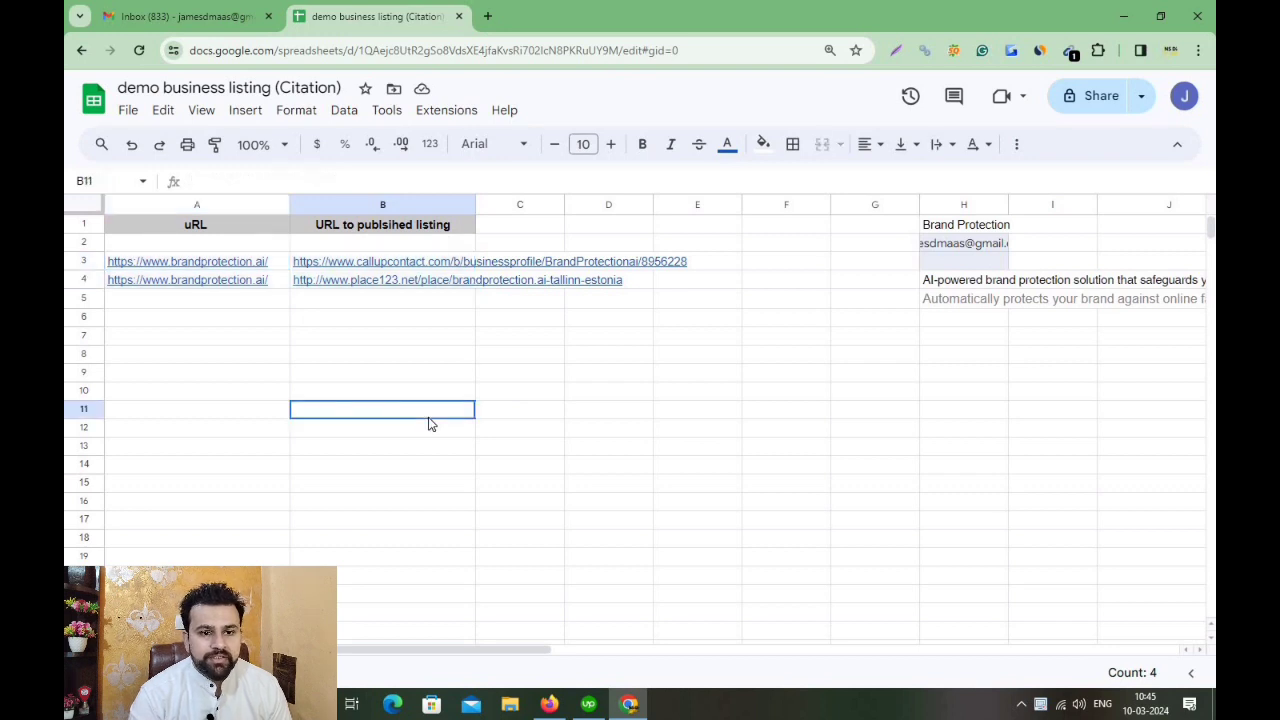
{"action": "left_click", "coordinate": [451, 467]}
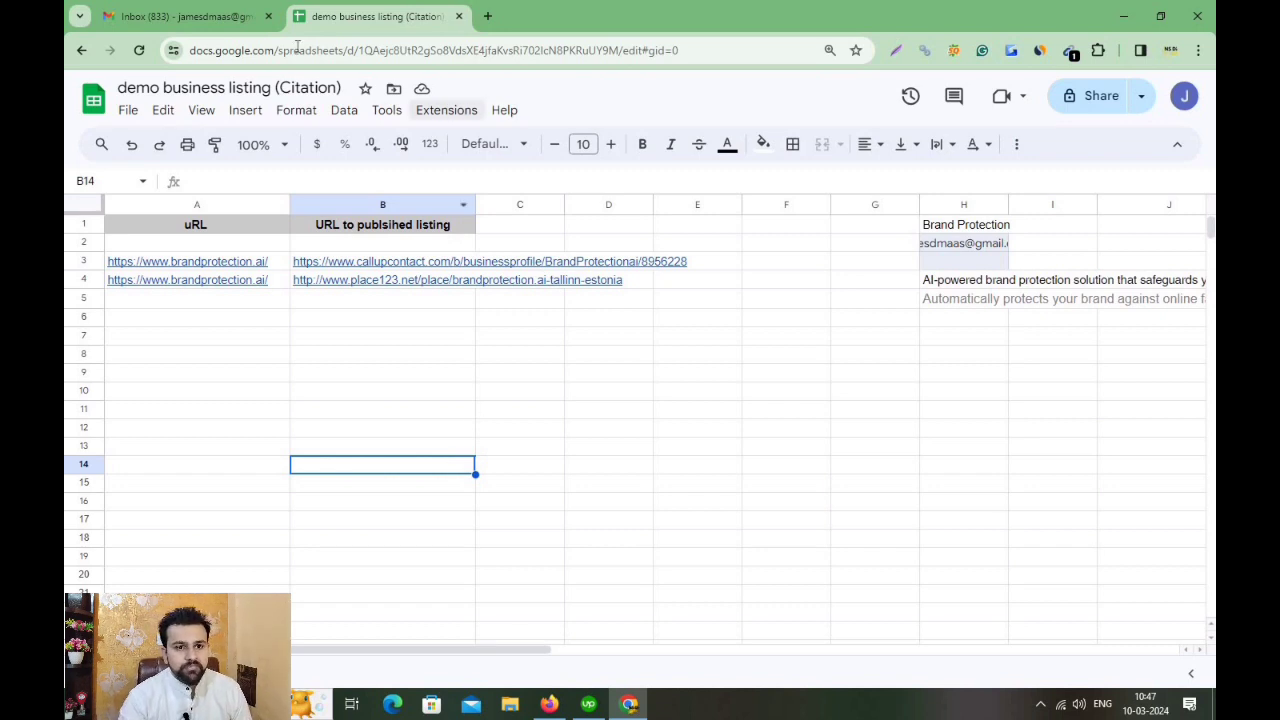
{"action": "left_click", "coordinate": [603, 410]}
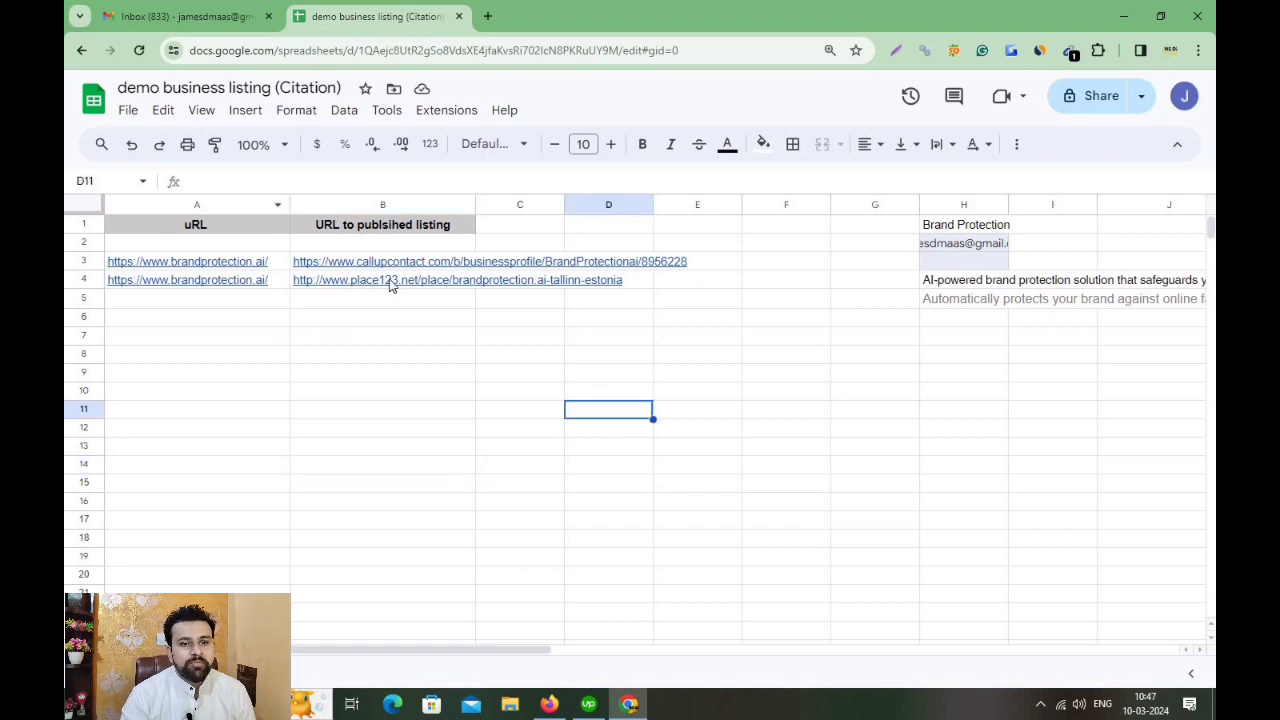
Open the CallUpContact listing linked in cell B3 and go to the site's List Your Business registration page, dismissing the ad.
{"action": "left_click", "coordinate": [386, 270]}
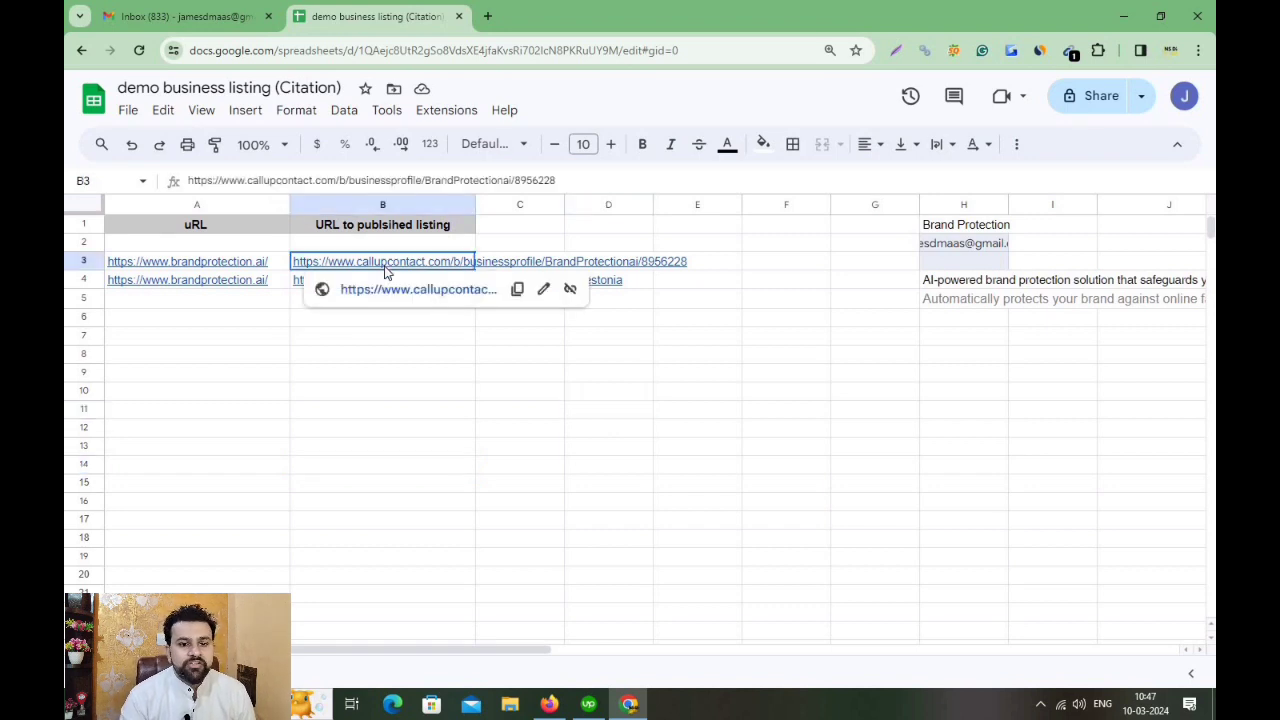
{"action": "left_click", "coordinate": [386, 293]}
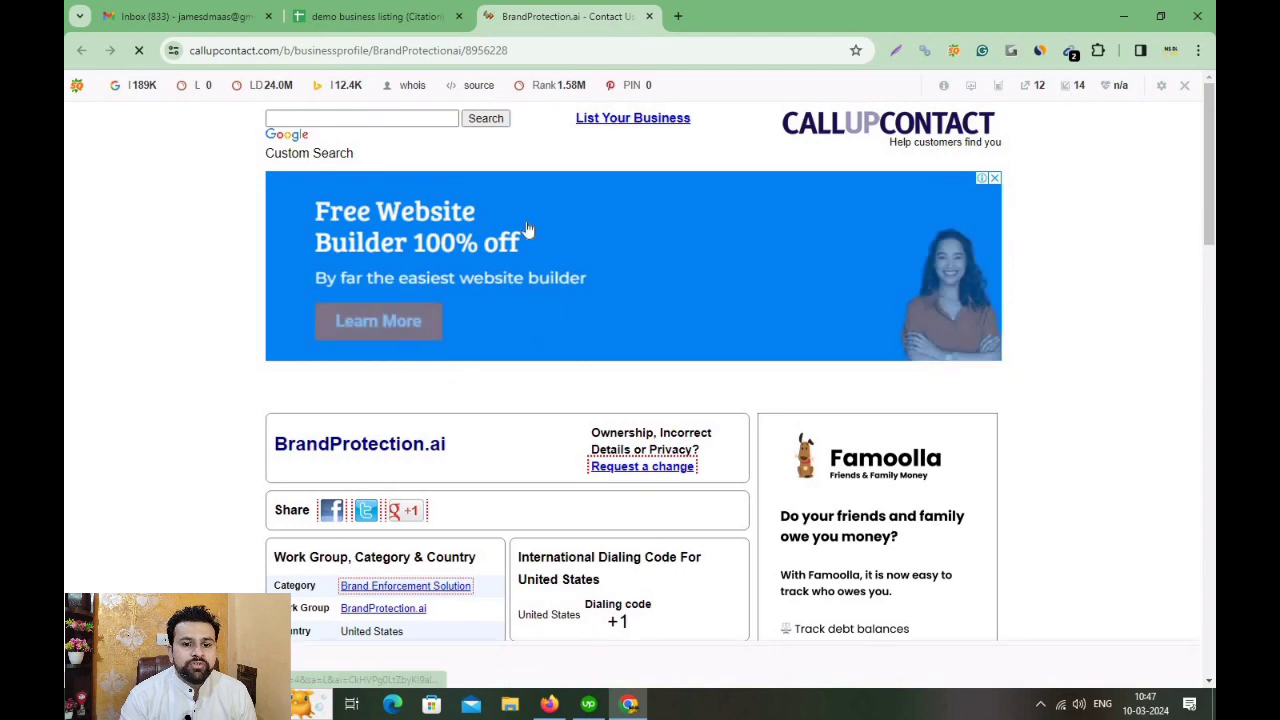
{"action": "scroll", "coordinate": [583, 297], "scroll_direction": "down", "scroll_amount": 1}
{"action": "scroll", "coordinate": [617, 268], "scroll_direction": "up", "scroll_amount": 1}
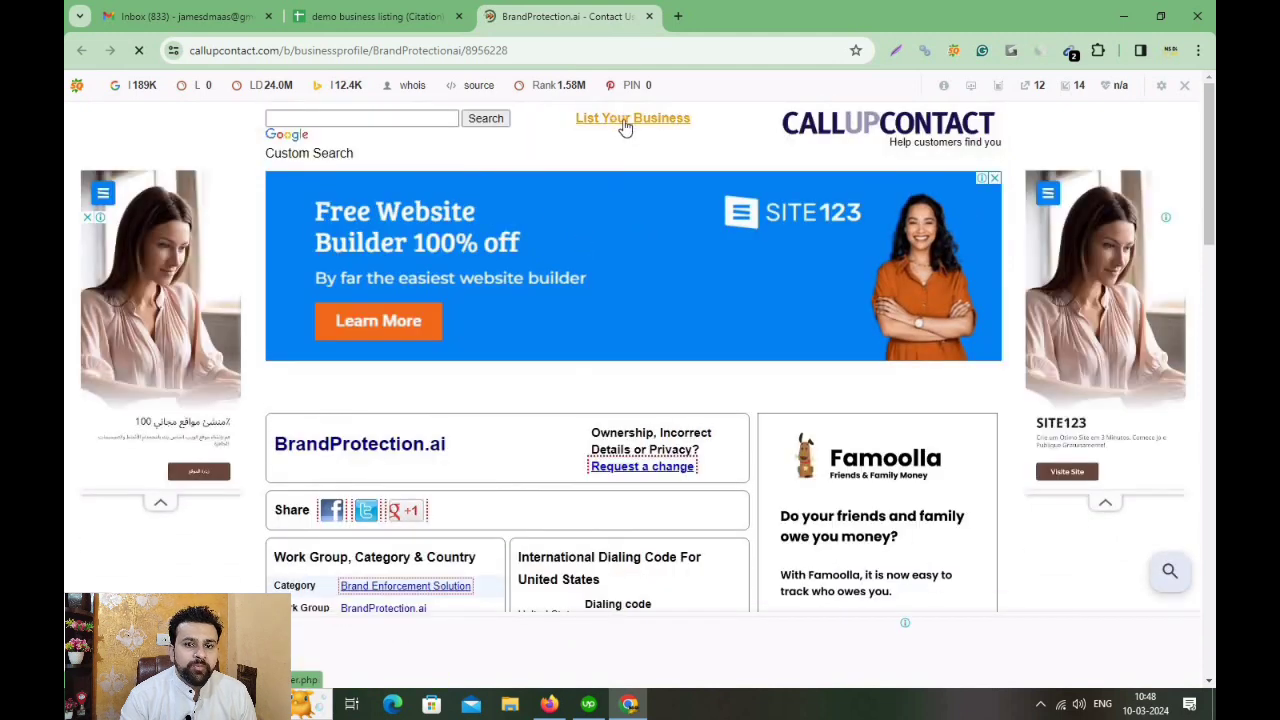
{"action": "left_click", "coordinate": [627, 122]}
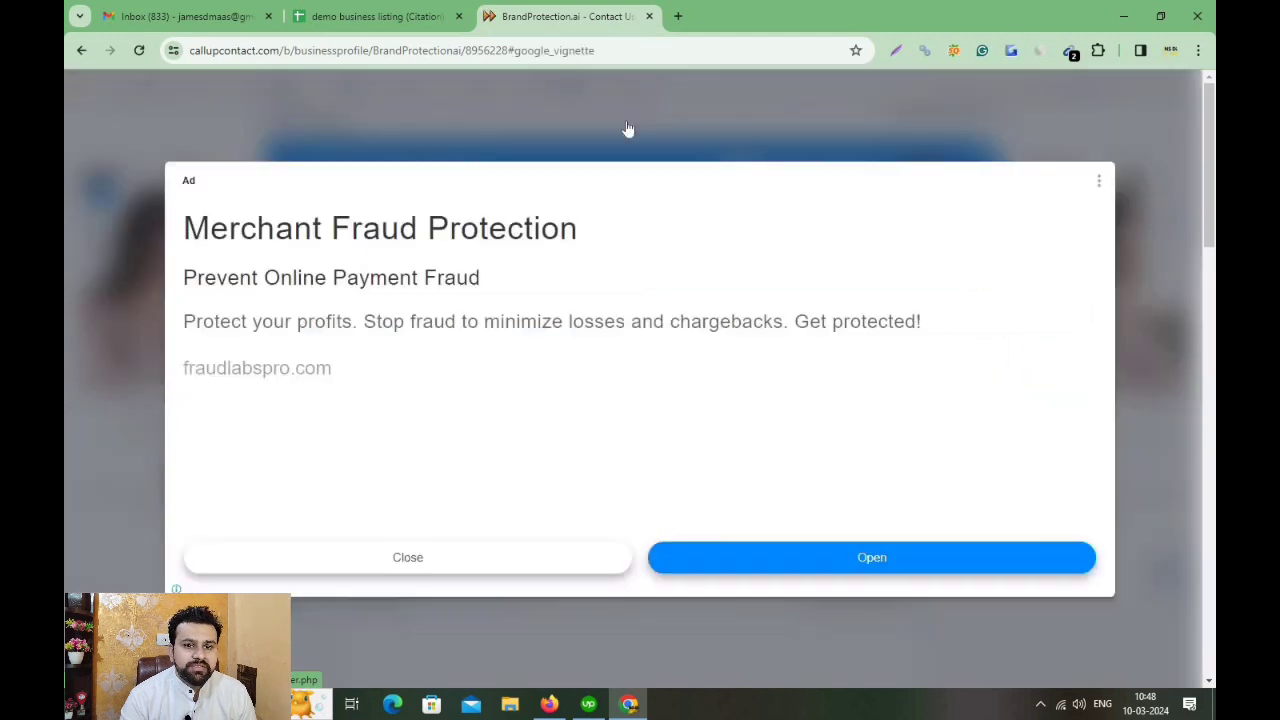
{"action": "left_click", "coordinate": [466, 558]}
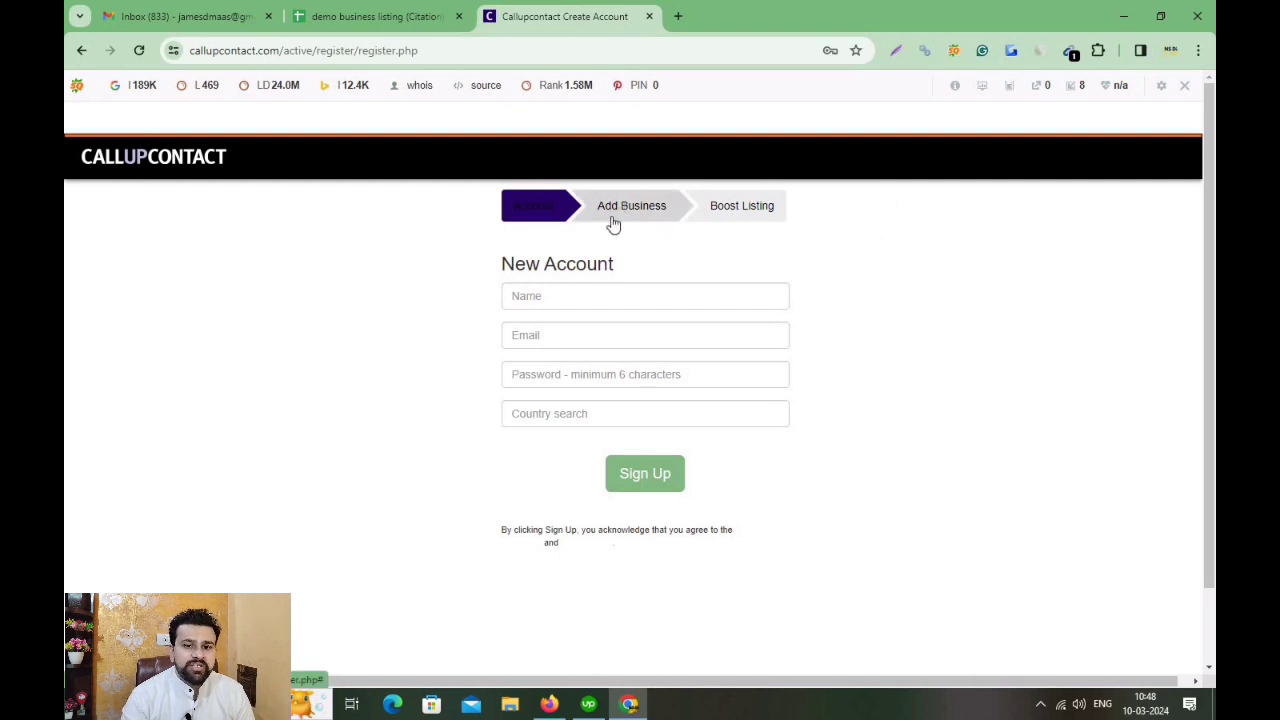
Examine the name, email, password and country fields required in the CallUpContact New Account form.
{"action": "left_click", "coordinate": [558, 295]}
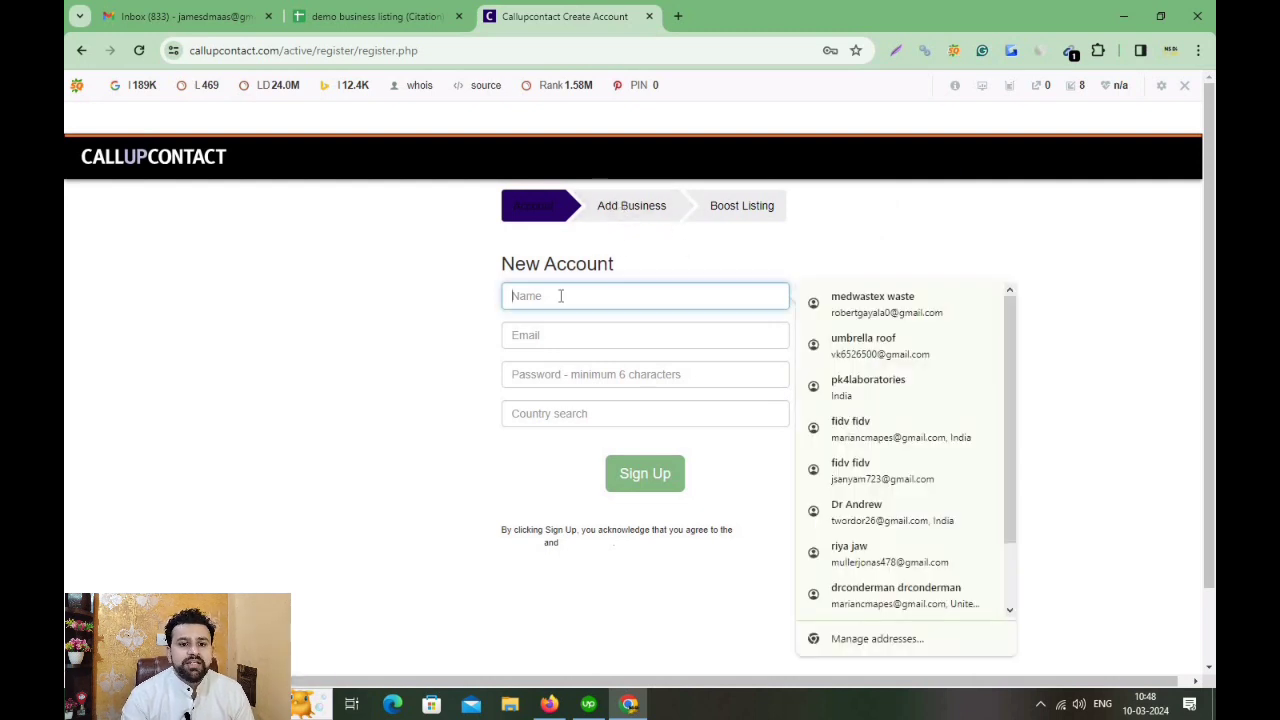
{"action": "left_click", "coordinate": [558, 334]}
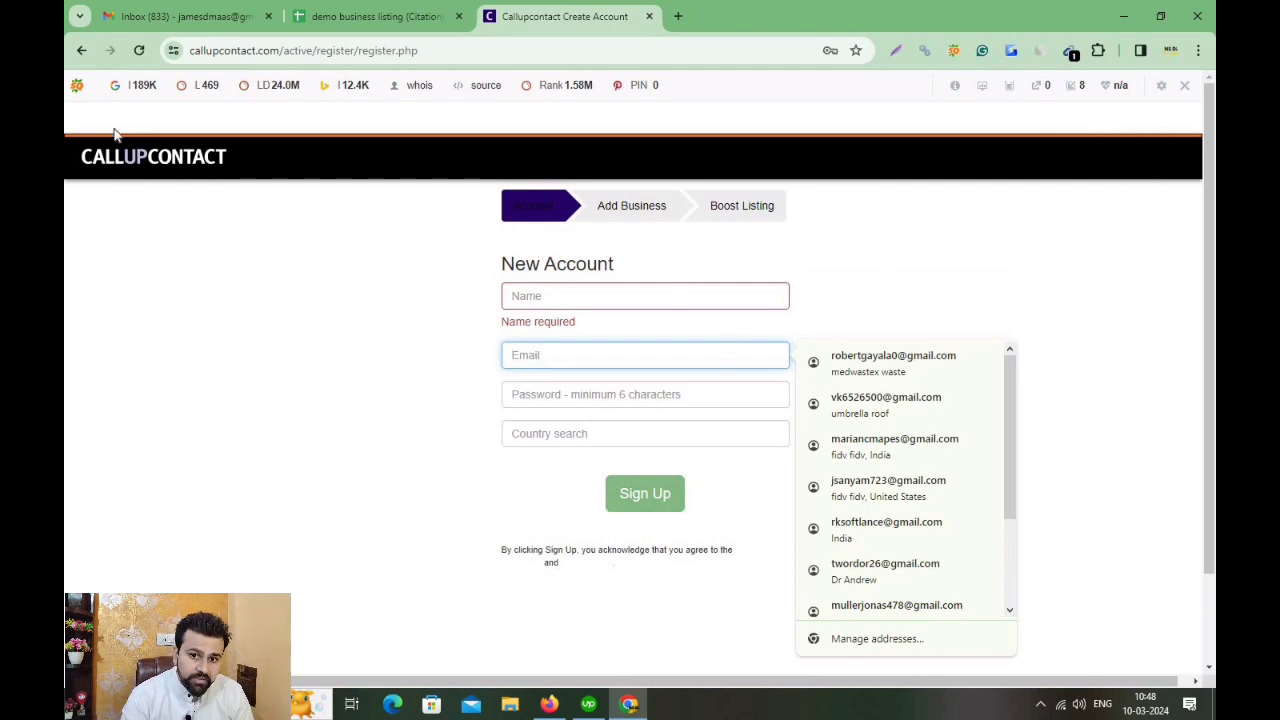
{"action": "left_click", "coordinate": [184, 163]}
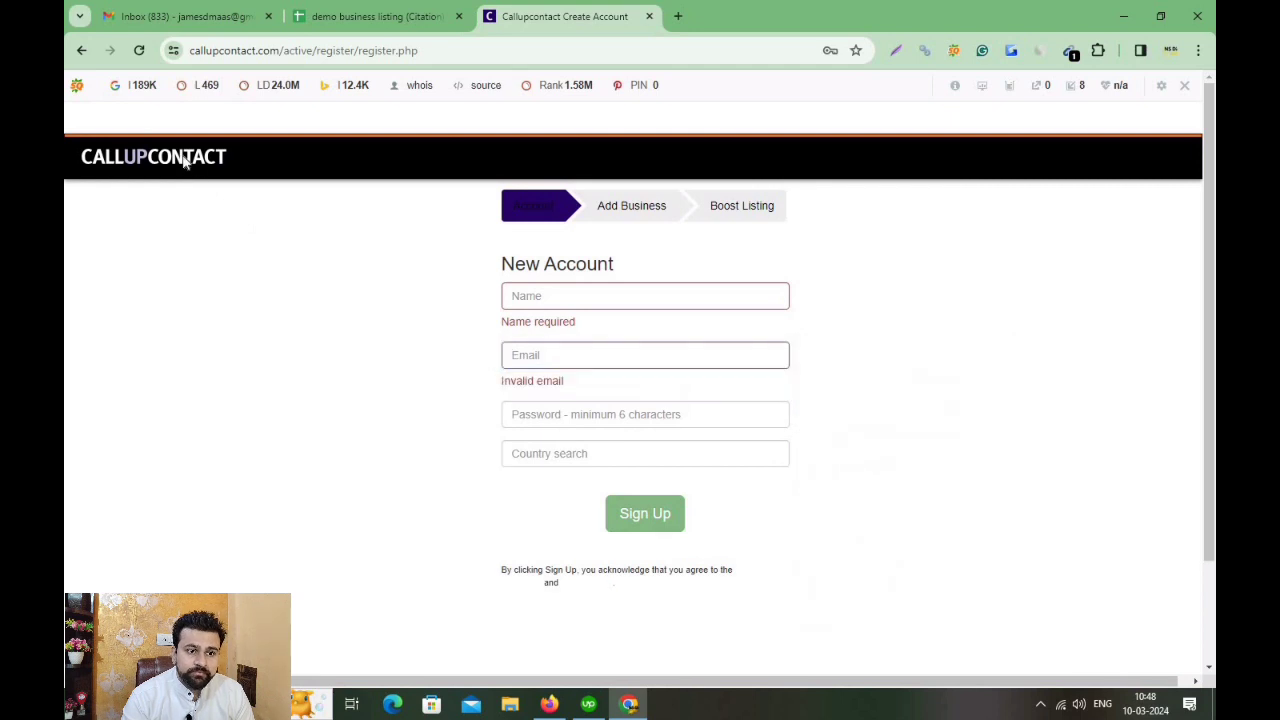
{"action": "left_click", "coordinate": [556, 289]}
{"action": "left_click", "coordinate": [540, 358]}
{"action": "left_click", "coordinate": [556, 417]}
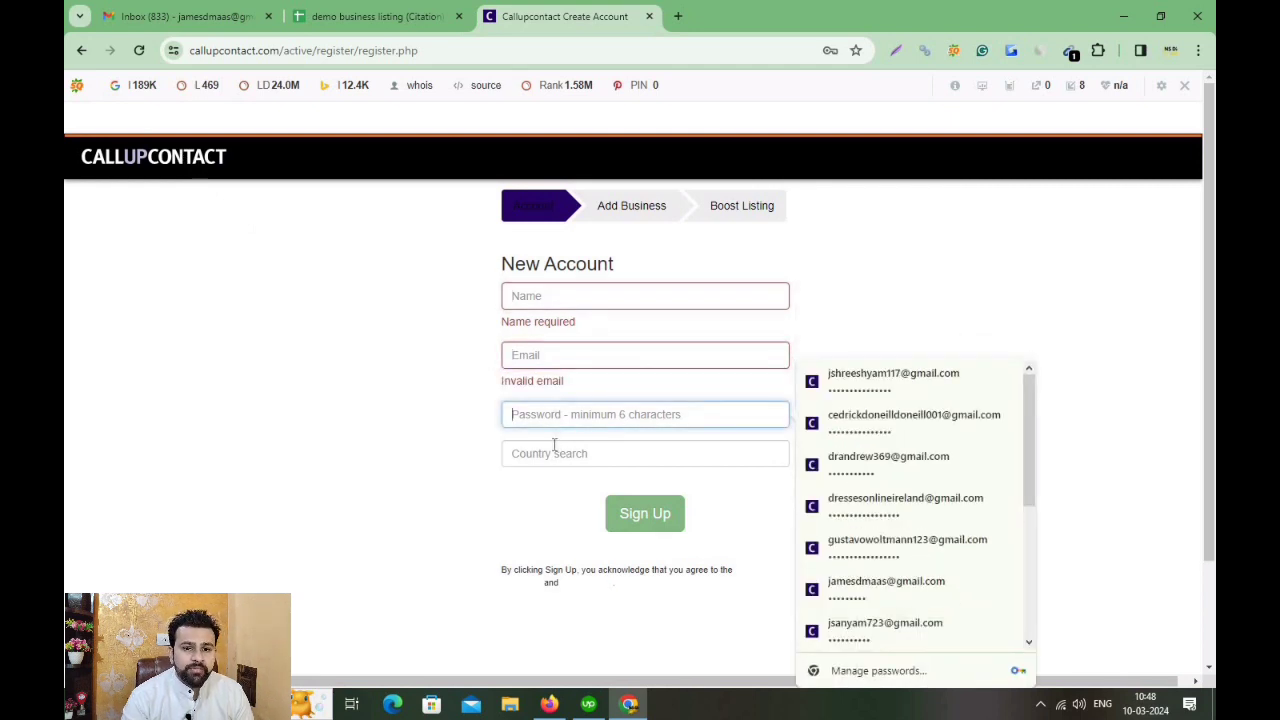
{"action": "key", "text": "Tab"}
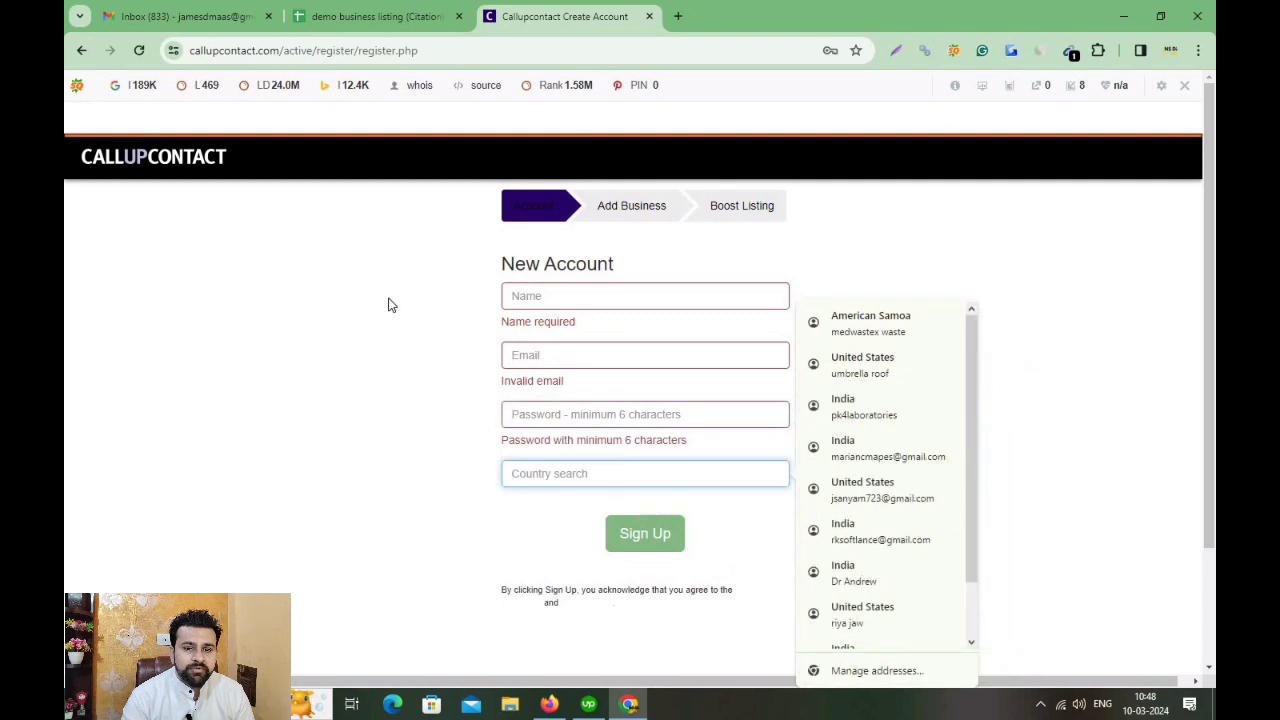
{"action": "left_click", "coordinate": [214, 170]}
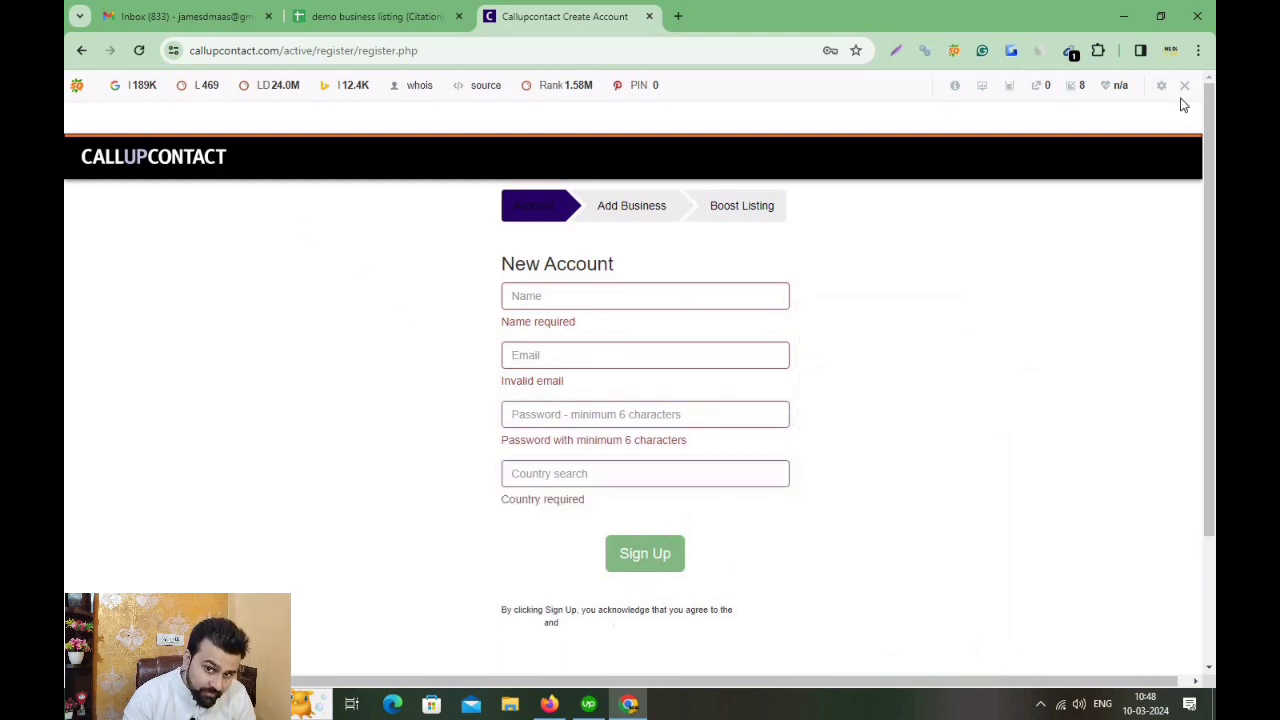
Open the List Your Business form from the CallUpContact account's My Business section.
{"action": "left_click", "coordinate": [424, 10]}
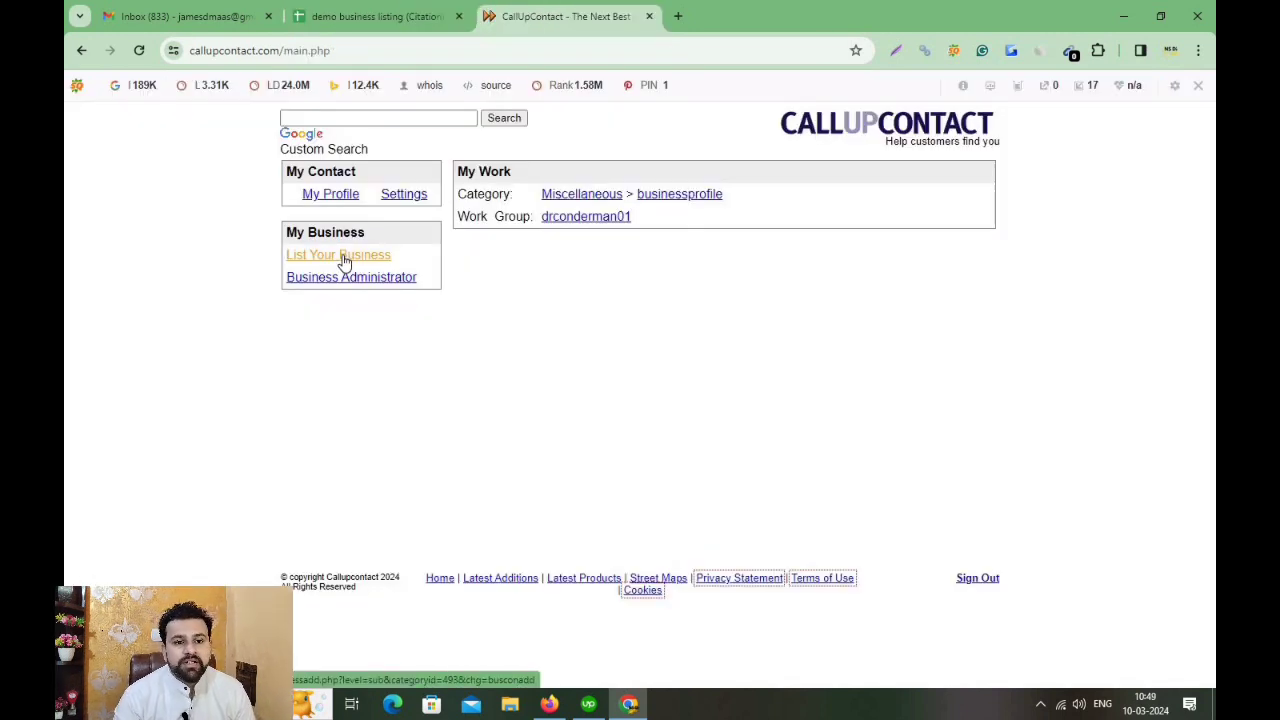
{"action": "left_click", "coordinate": [344, 258]}
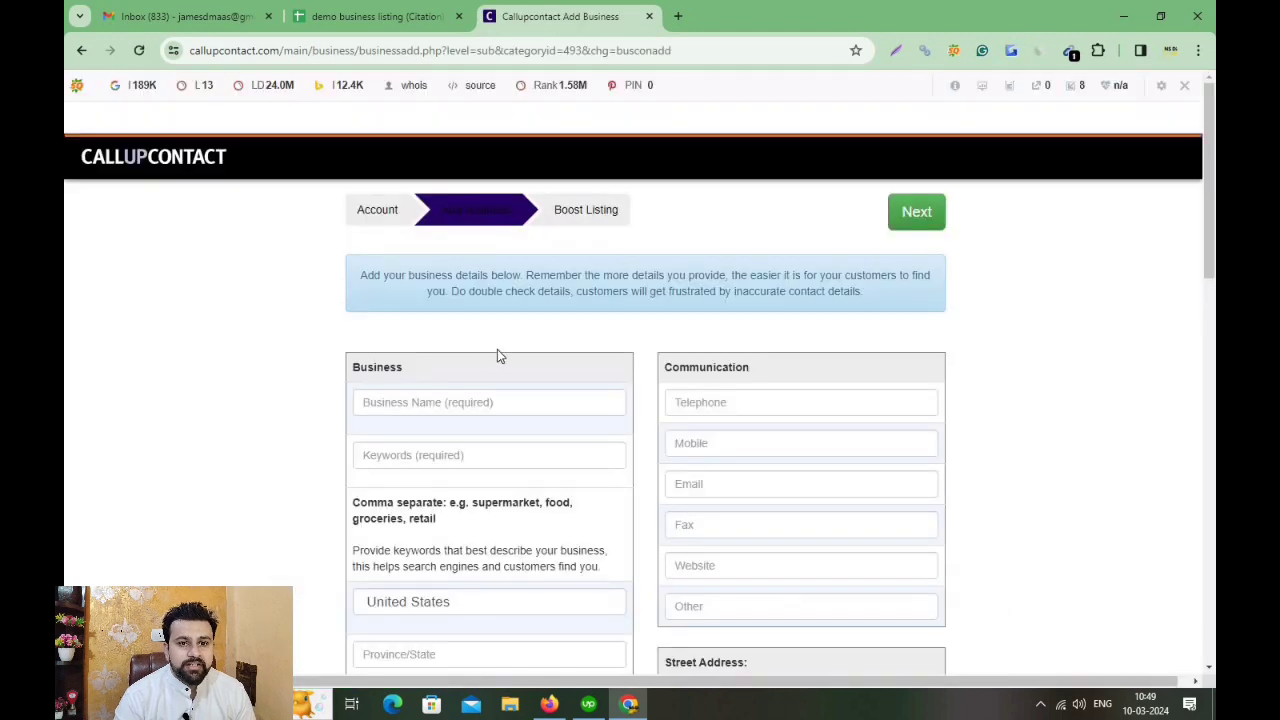
Examine the business form's name, keywords, operating hours, description, communication, address and map fields.
{"action": "scroll", "coordinate": [497, 350], "scroll_direction": "down", "scroll_amount": 3}
{"action": "left_click", "coordinate": [430, 250]}
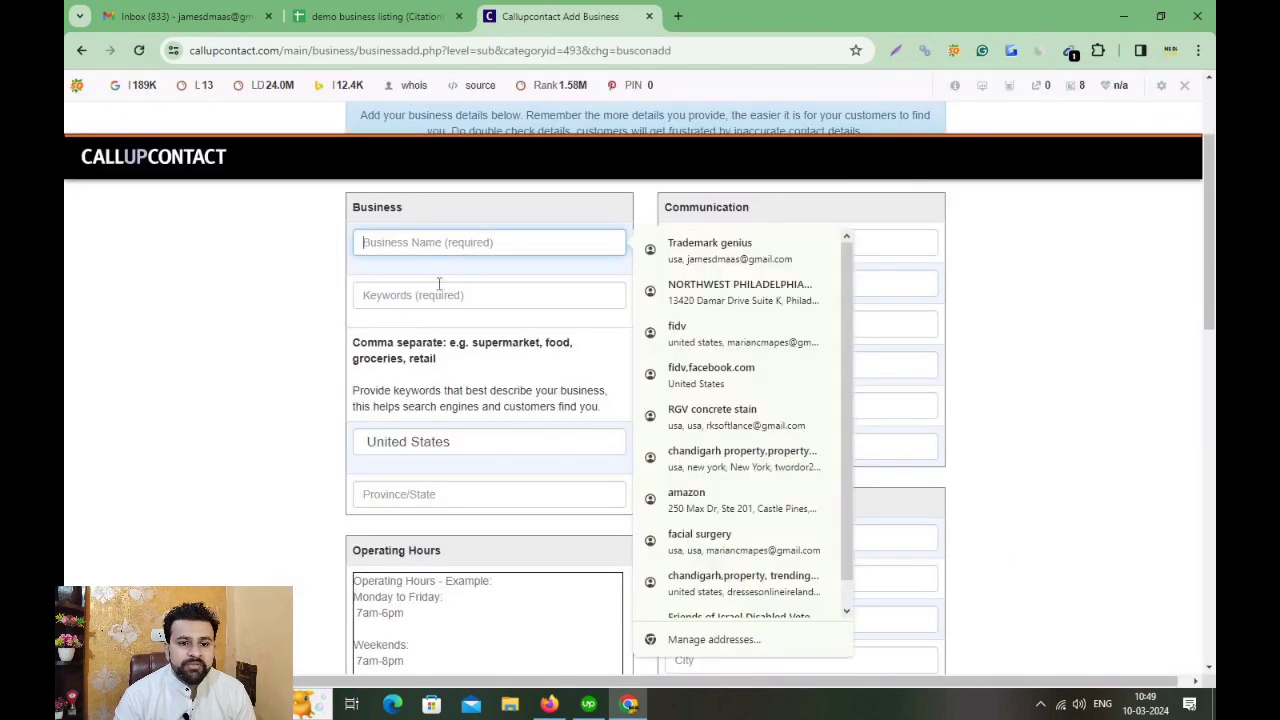
{"action": "left_click", "coordinate": [439, 292]}
{"action": "scroll", "coordinate": [434, 436], "scroll_direction": "down", "scroll_amount": 3}
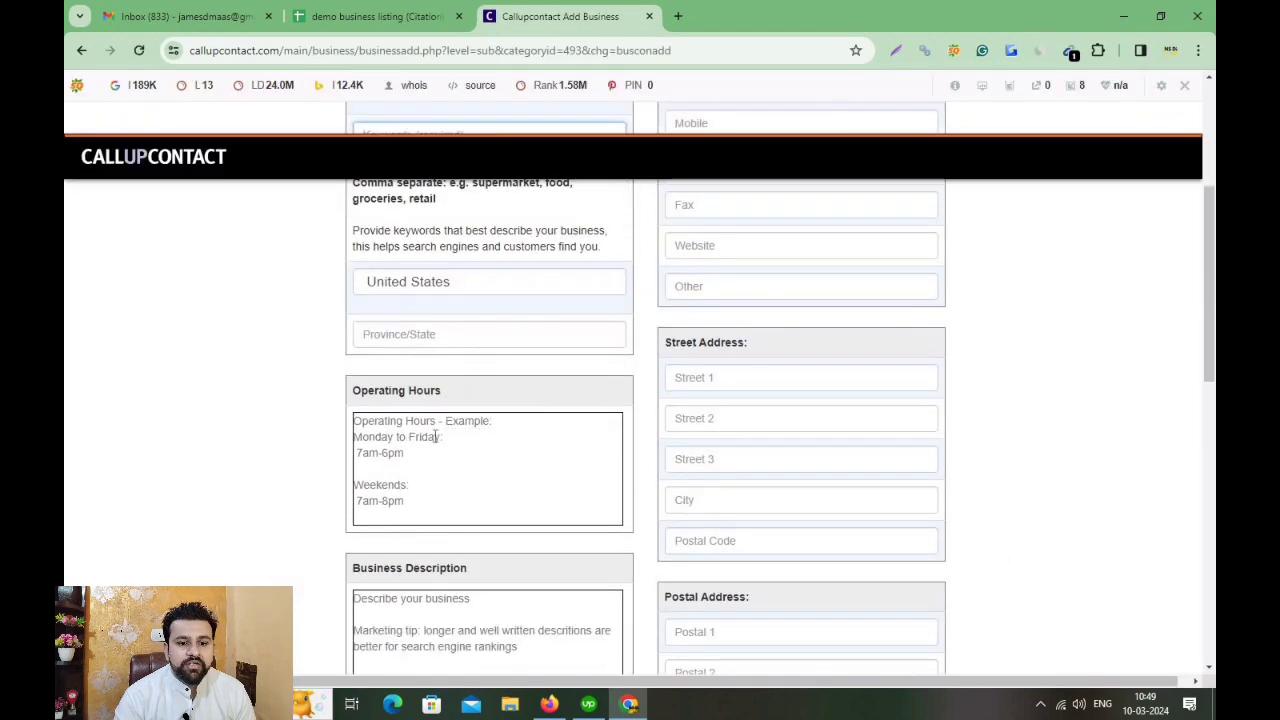
{"action": "scroll", "coordinate": [441, 264], "scroll_direction": "down", "scroll_amount": 3}
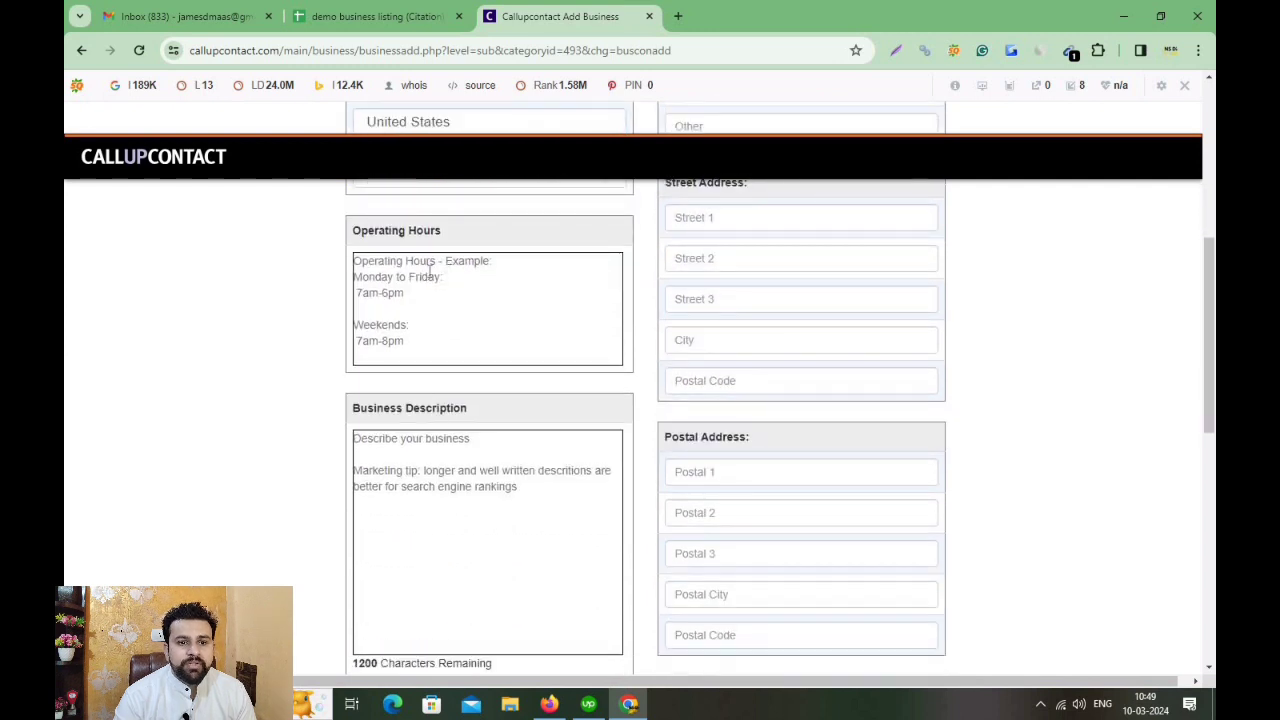
{"action": "scroll", "coordinate": [452, 294], "scroll_direction": "down", "scroll_amount": 1}
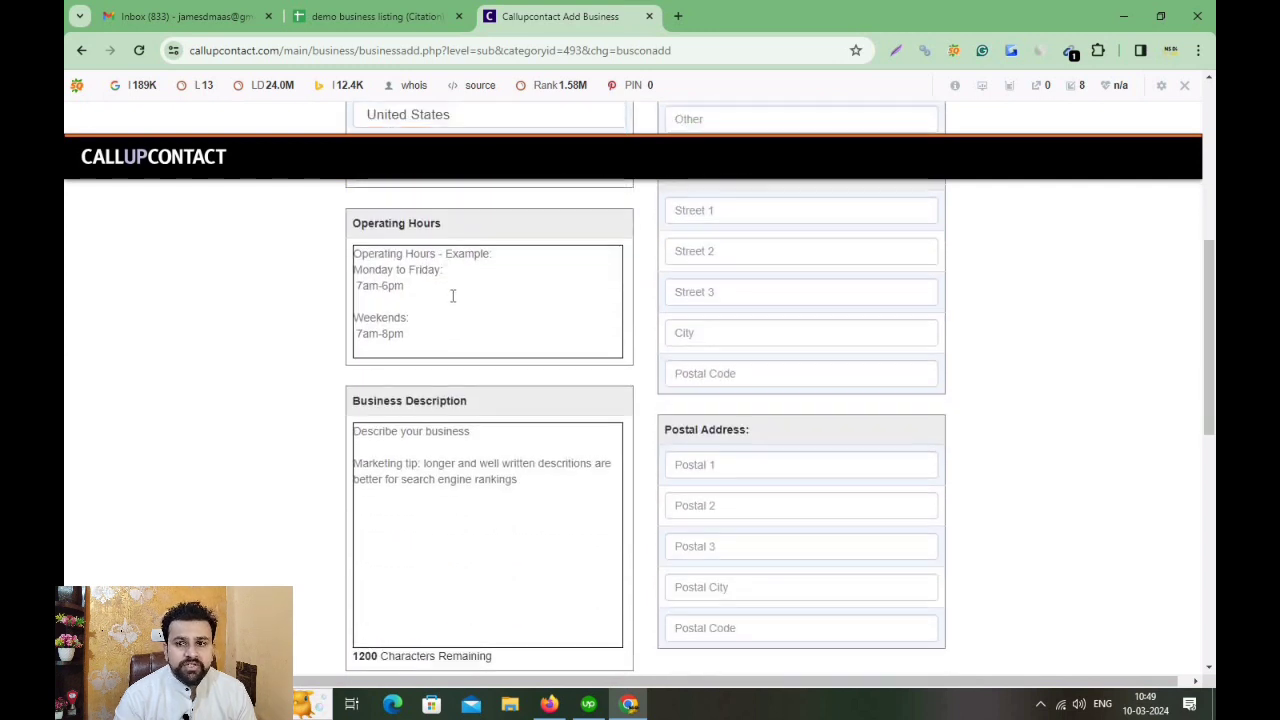
{"action": "left_click", "coordinate": [448, 405]}
{"action": "scroll", "coordinate": [447, 405], "scroll_direction": "down", "scroll_amount": 3}
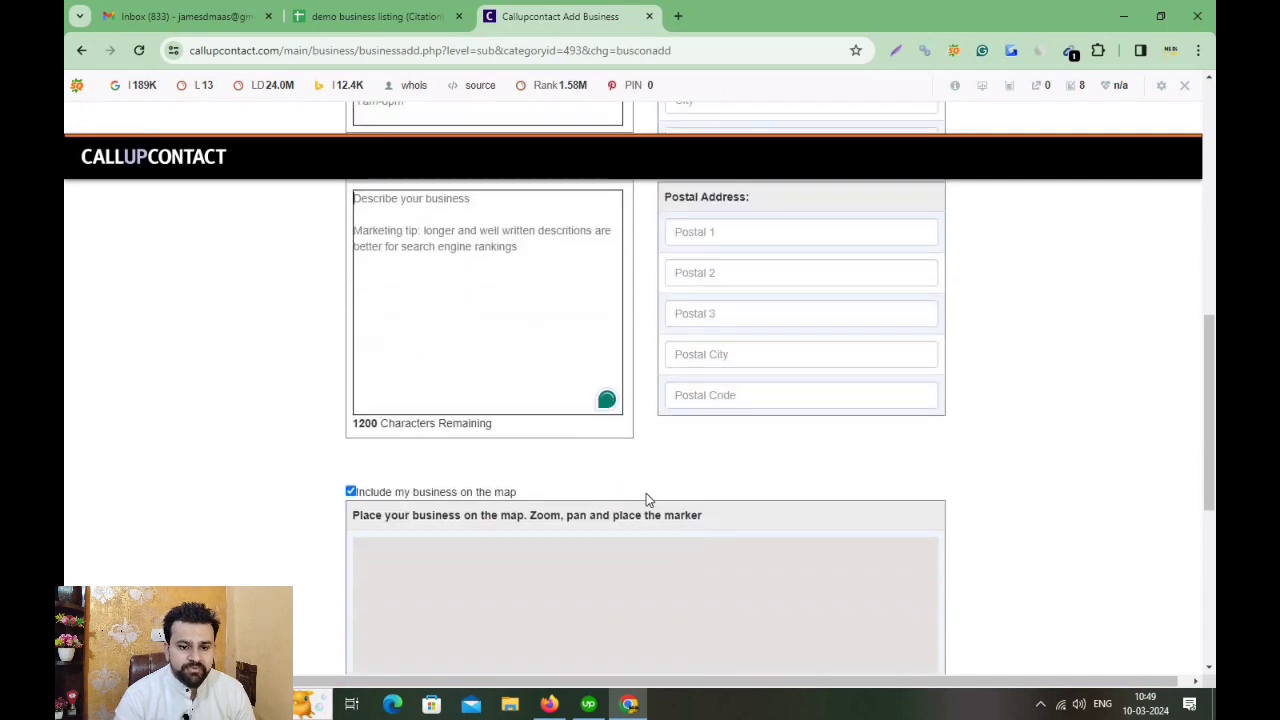
{"action": "scroll", "coordinate": [646, 493], "scroll_direction": "up", "scroll_amount": 12}
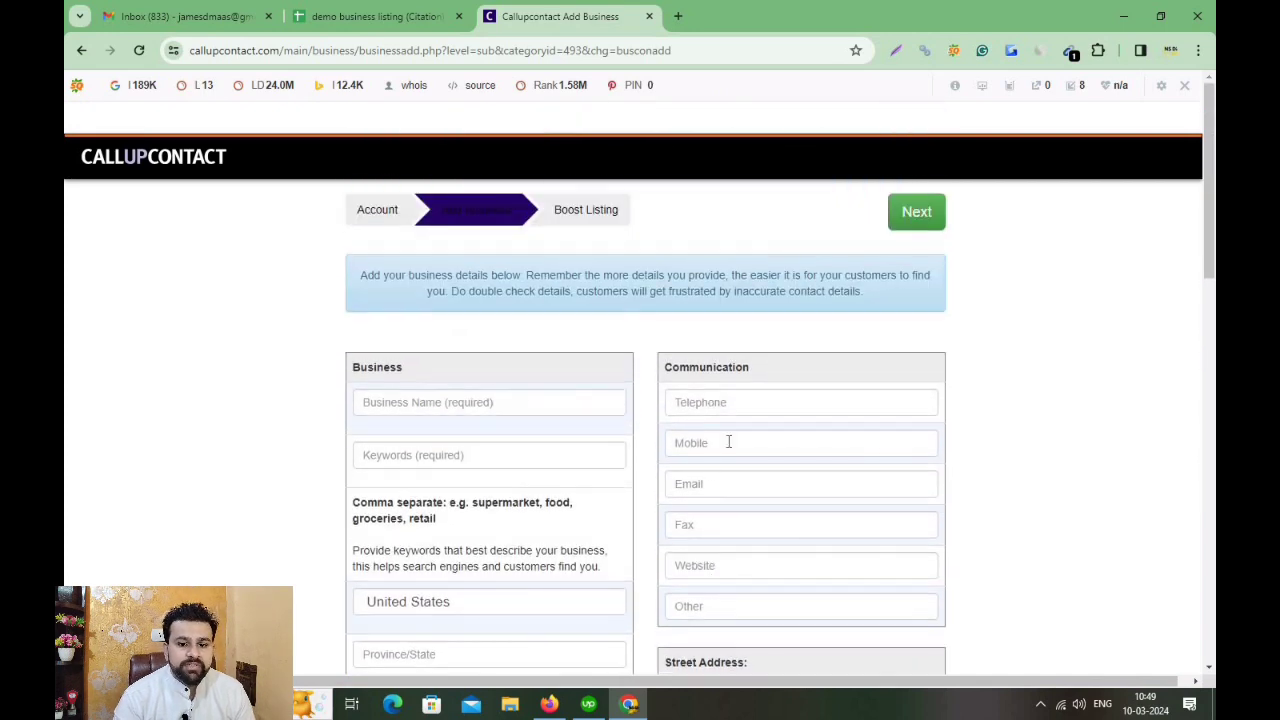
{"action": "left_click", "coordinate": [761, 411]}
{"action": "left_click", "coordinate": [726, 505]}
{"action": "scroll", "coordinate": [724, 500], "scroll_direction": "down", "scroll_amount": 3}
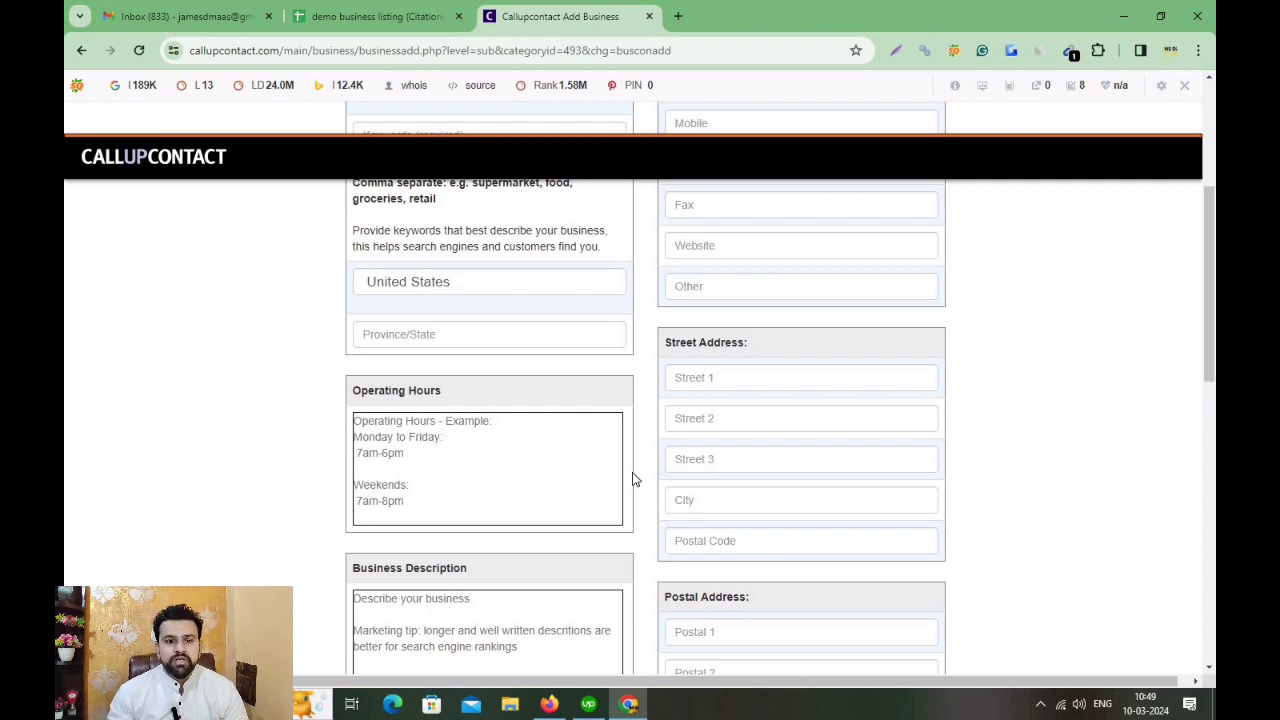
{"action": "scroll", "coordinate": [528, 465], "scroll_direction": "up", "scroll_amount": 5}
Open the brandprotection.ai website linked in cell A3 of the citation sheet, look through its homepage and close it.
{"action": "left_click", "coordinate": [370, 16]}
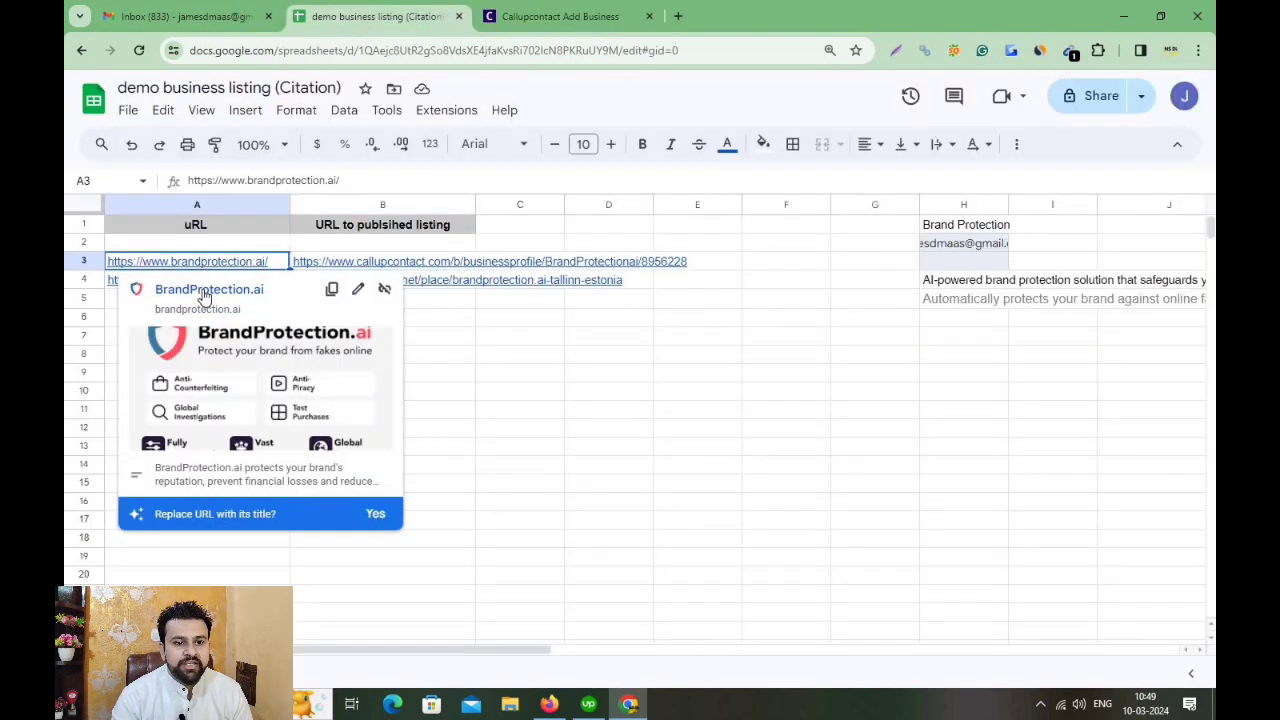
{"action": "left_click", "coordinate": [205, 292]}
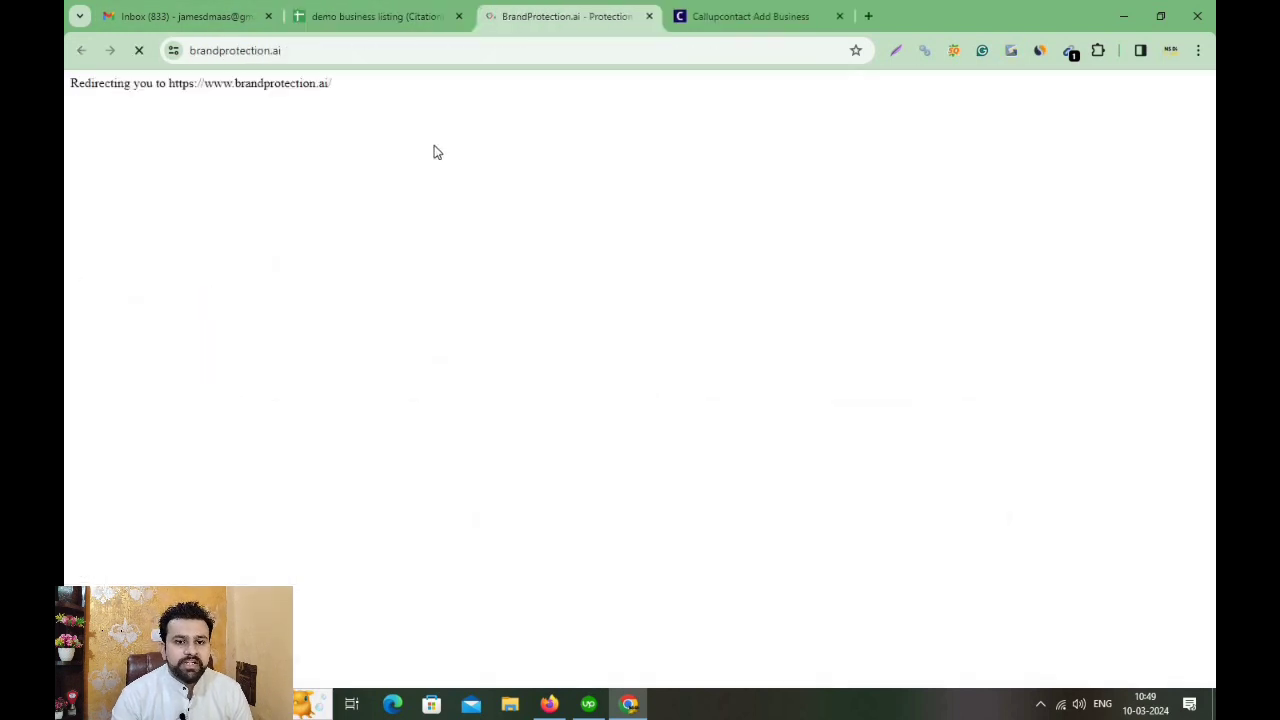
{"action": "scroll", "coordinate": [390, 308], "scroll_direction": "down", "scroll_amount": 2}
{"action": "scroll", "coordinate": [471, 366], "scroll_direction": "down", "scroll_amount": 8}
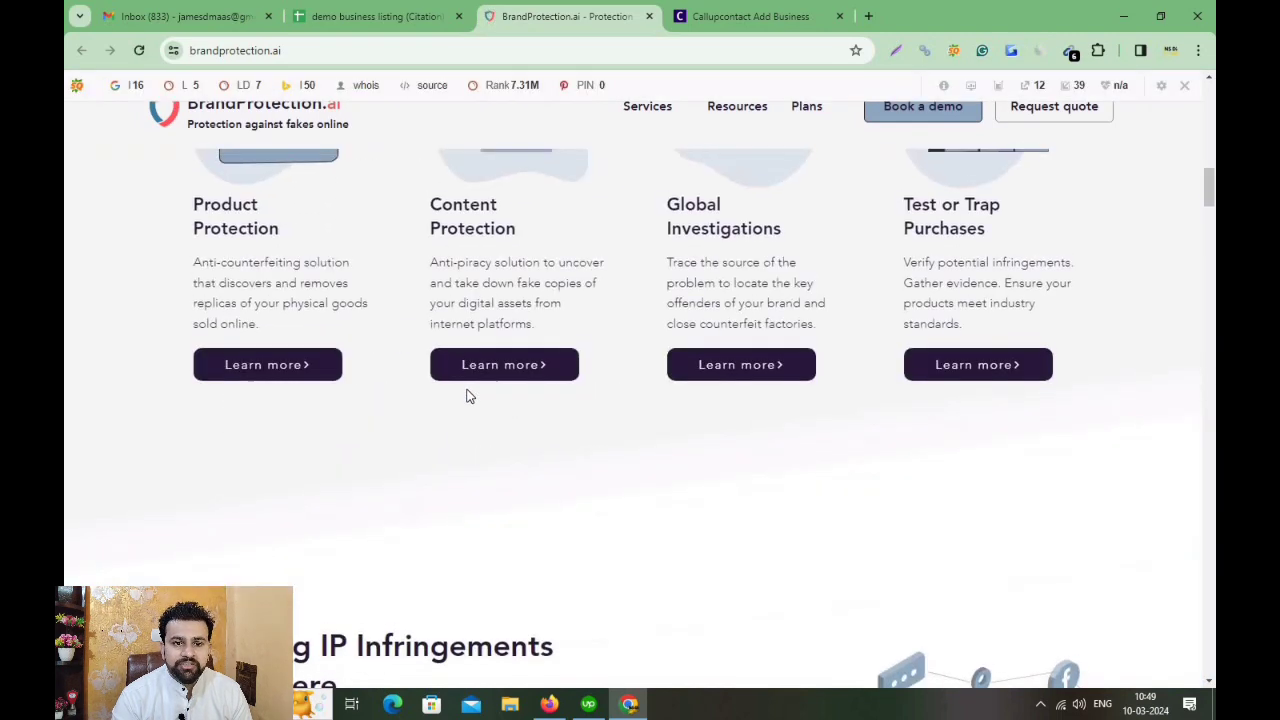
{"action": "scroll", "coordinate": [462, 398], "scroll_direction": "up", "scroll_amount": 10}
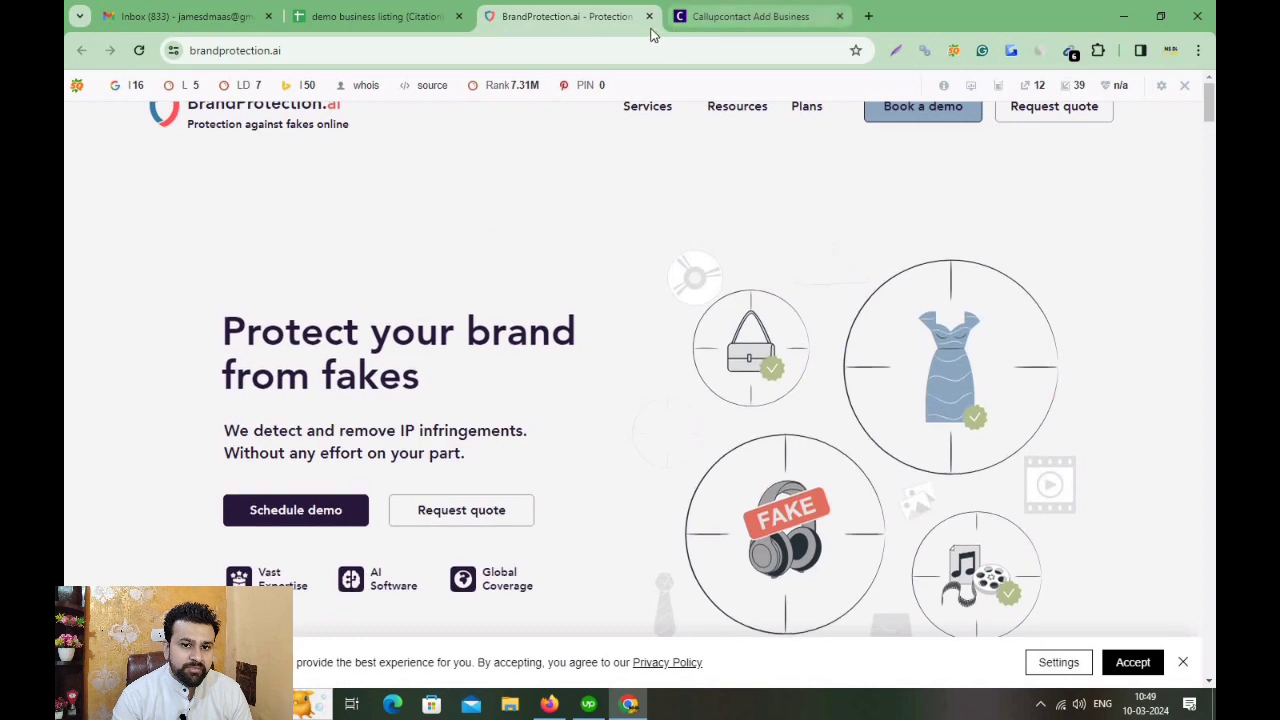
{"action": "left_click", "coordinate": [649, 17]}
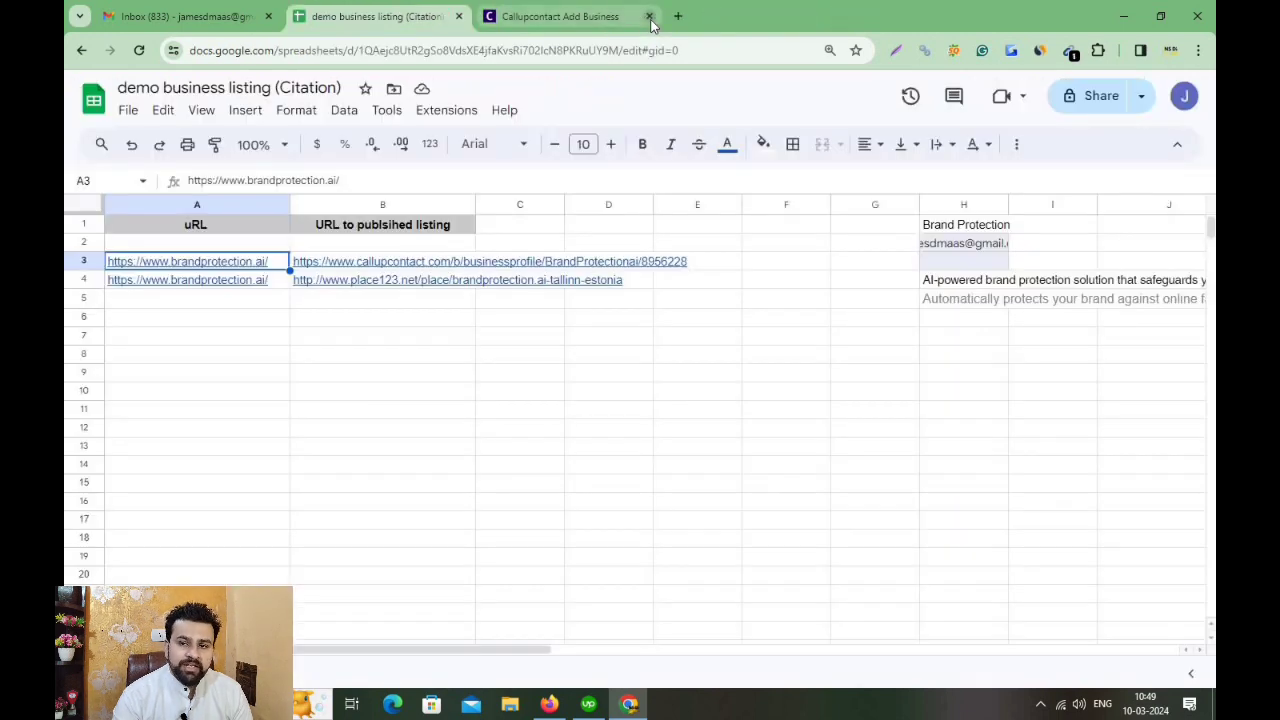
{"action": "left_click", "coordinate": [508, 409]}
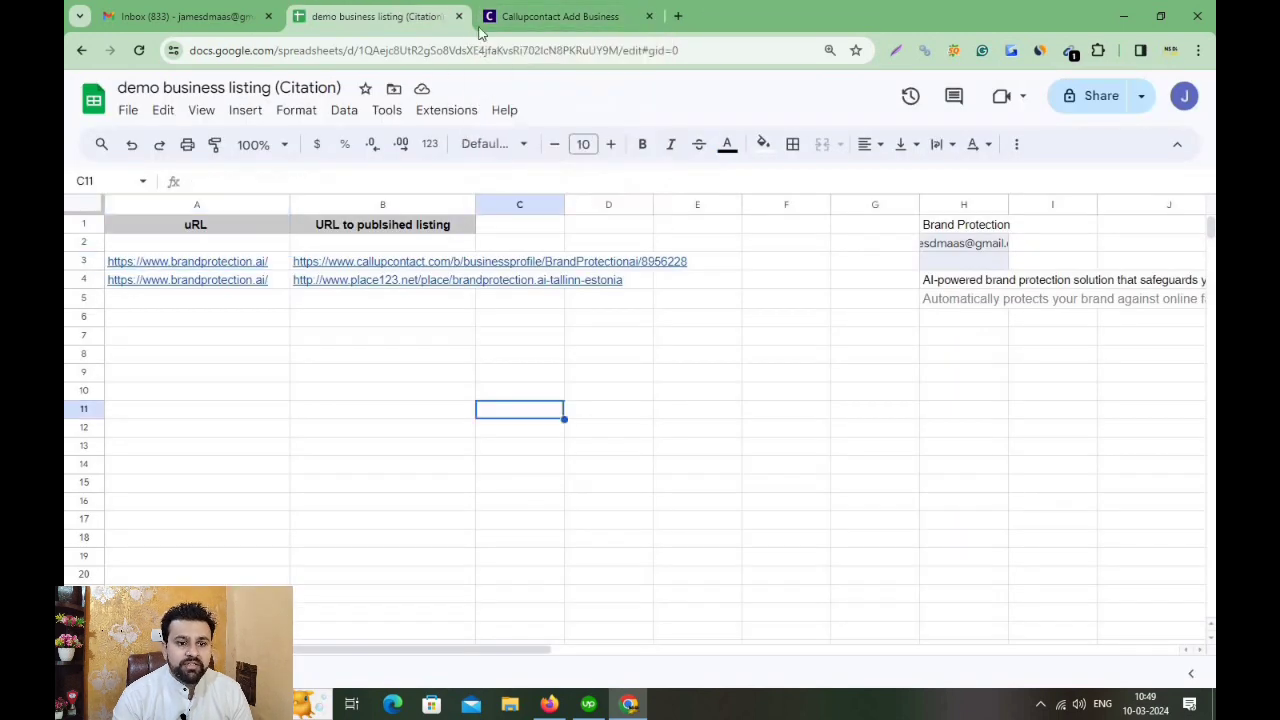
Copy the business name Brand Protection from cell H1 of the citation sheet into the listing form's Business Name field.
{"action": "left_click", "coordinate": [567, 14]}
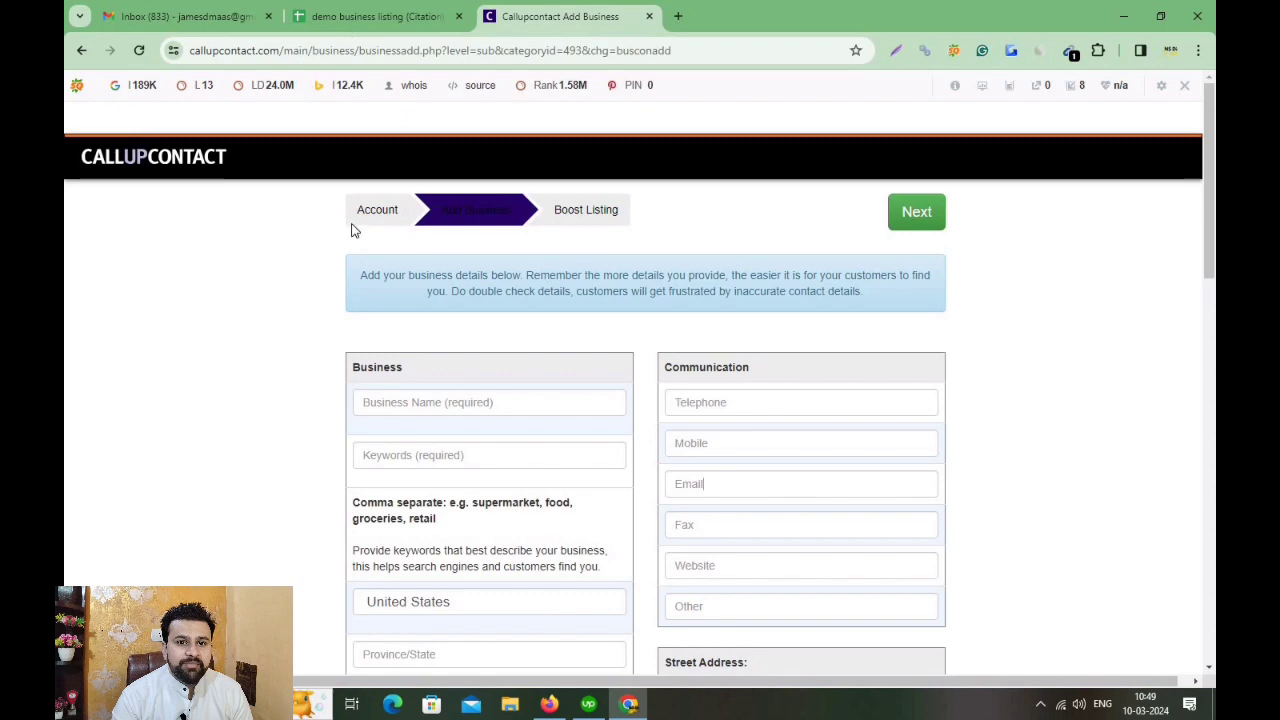
{"action": "left_click", "coordinate": [395, 403]}
{"action": "left_click", "coordinate": [375, 16]}
{"action": "left_click", "coordinate": [958, 230]}
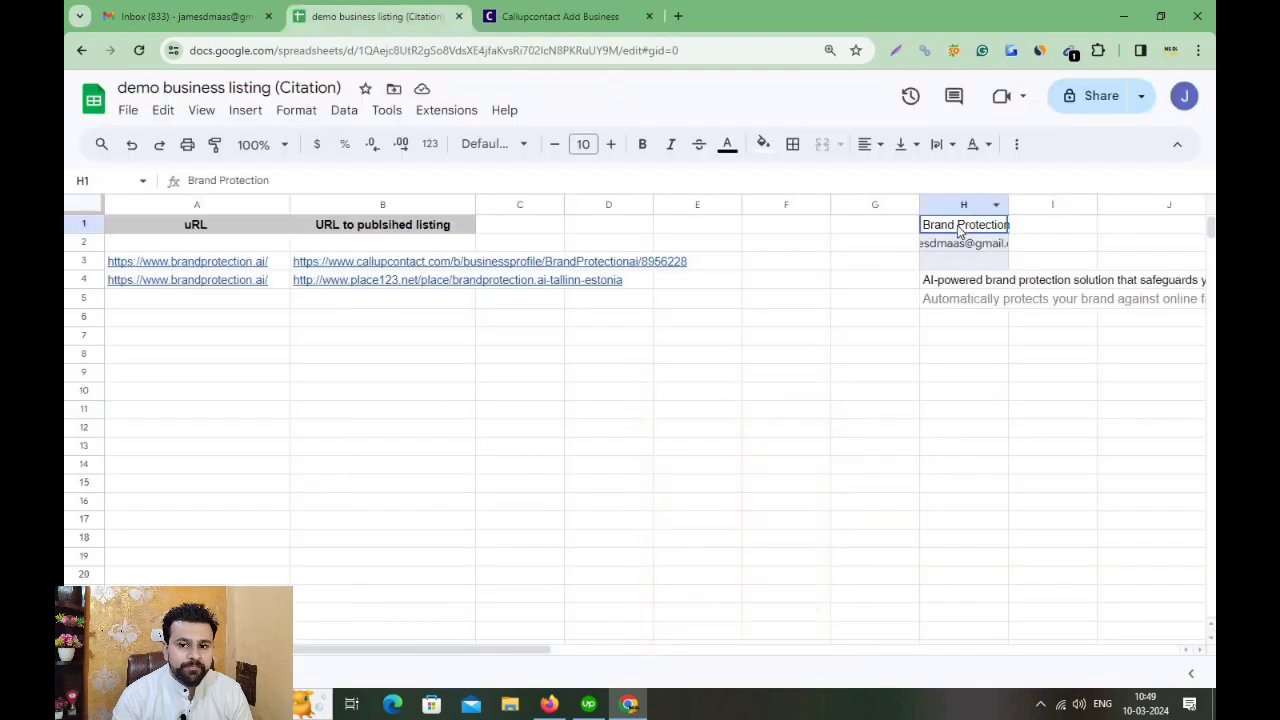
{"action": "right_click", "coordinate": [958, 230]}
{"action": "left_click", "coordinate": [1003, 186]}
{"action": "left_click", "coordinate": [560, 16]}
{"action": "left_click", "coordinate": [410, 400]}
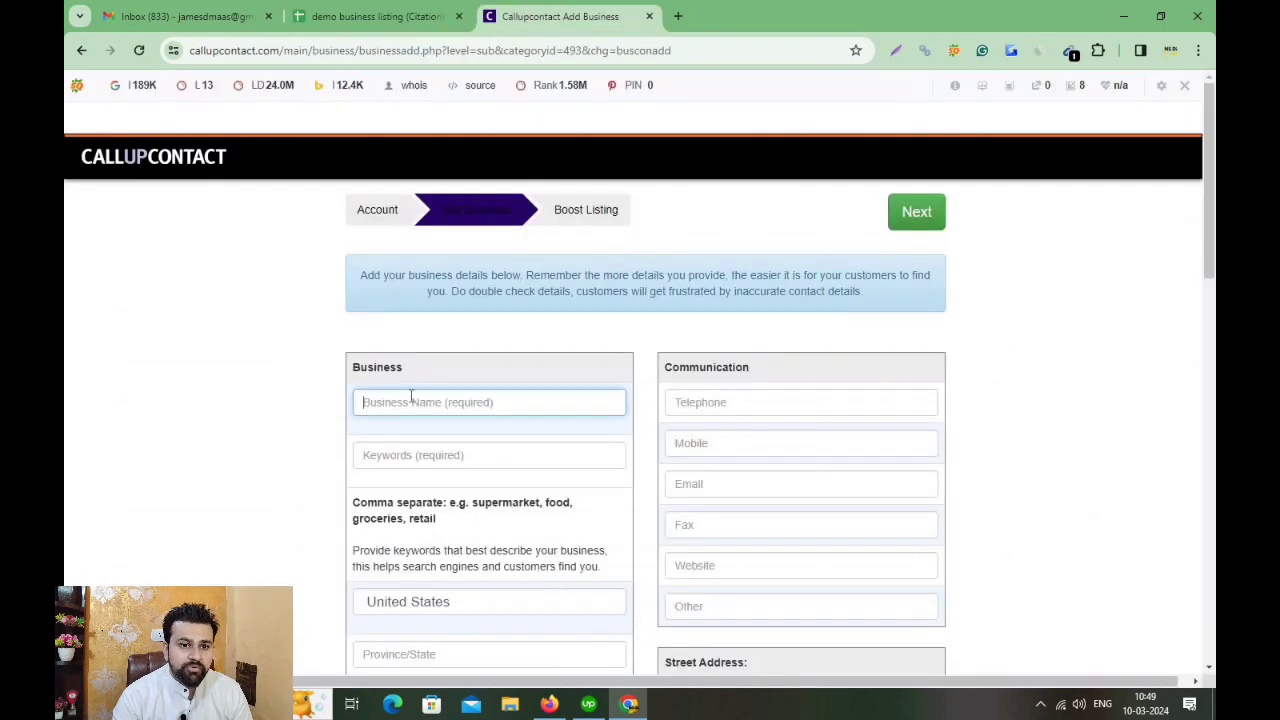
{"action": "right_click", "coordinate": [410, 400]}
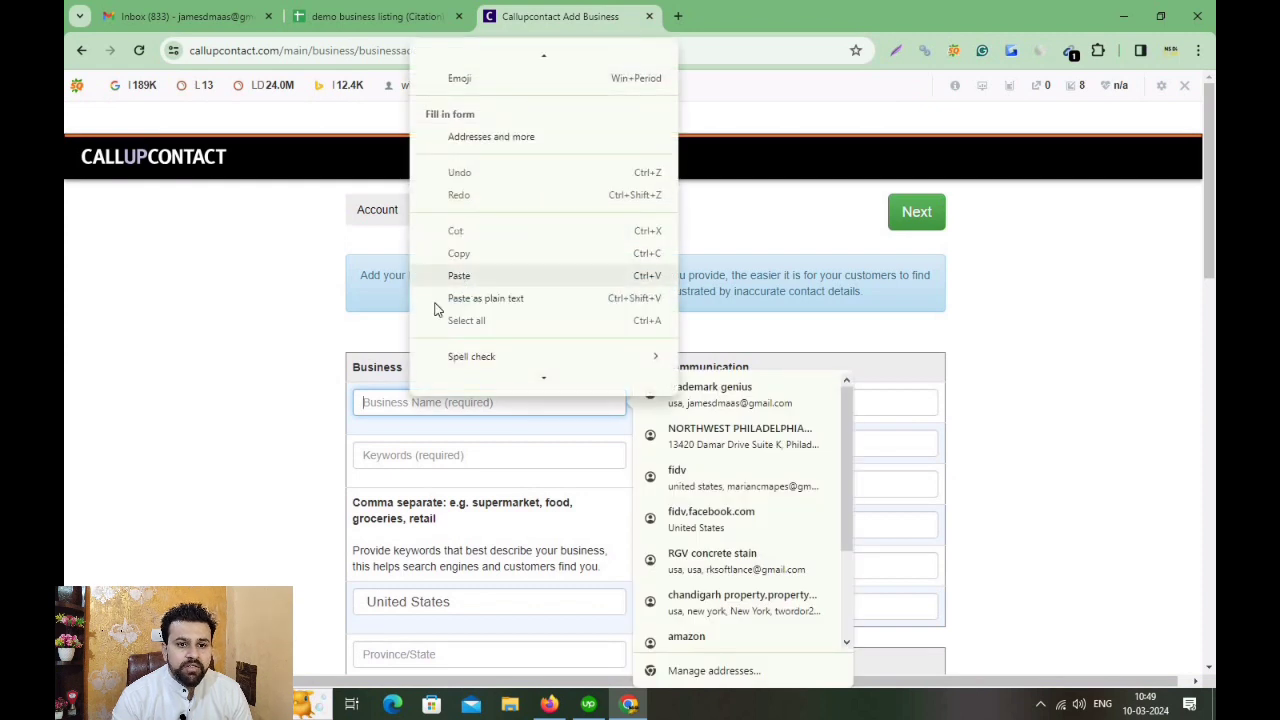
{"action": "left_click", "coordinate": [440, 300]}
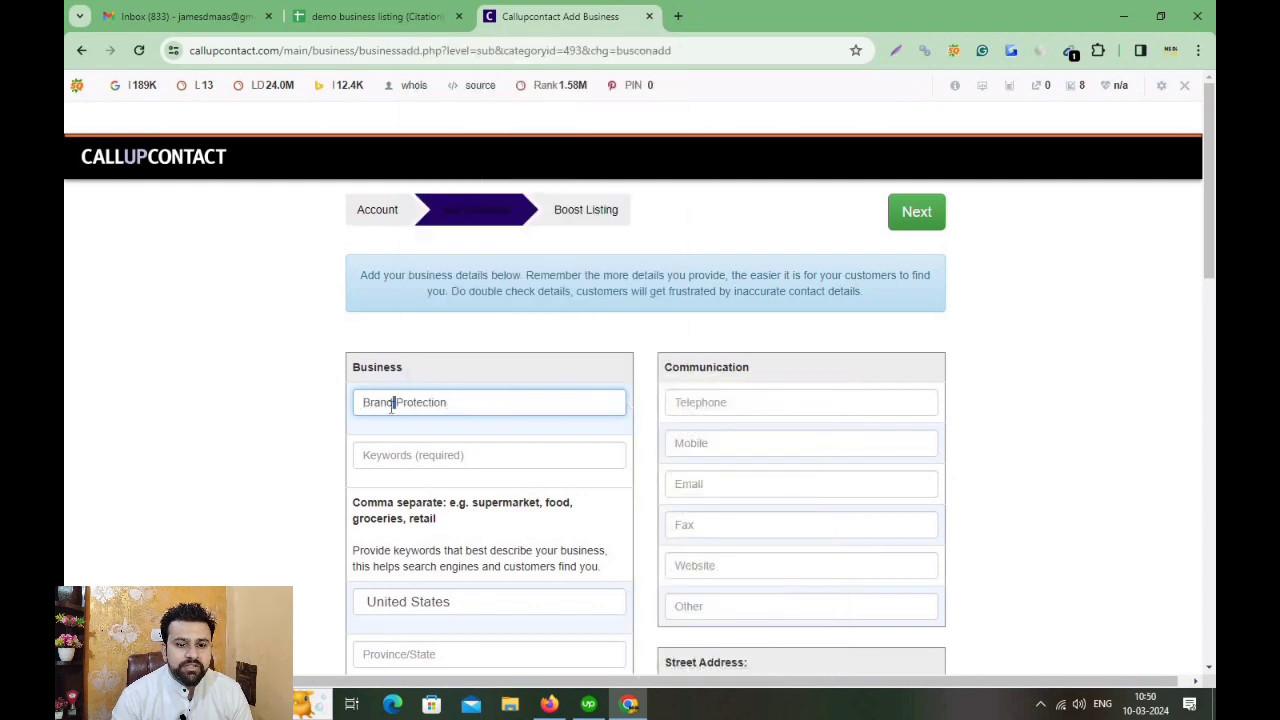
Copy the entered business name and paste it into the Keywords field as Brand Protection.
{"action": "triple_click", "coordinate": [392, 405]}
{"action": "right_click", "coordinate": [392, 405]}
{"action": "left_click", "coordinate": [446, 182]}
{"action": "scroll", "coordinate": [420, 260], "scroll_direction": "down", "scroll_amount": 2}
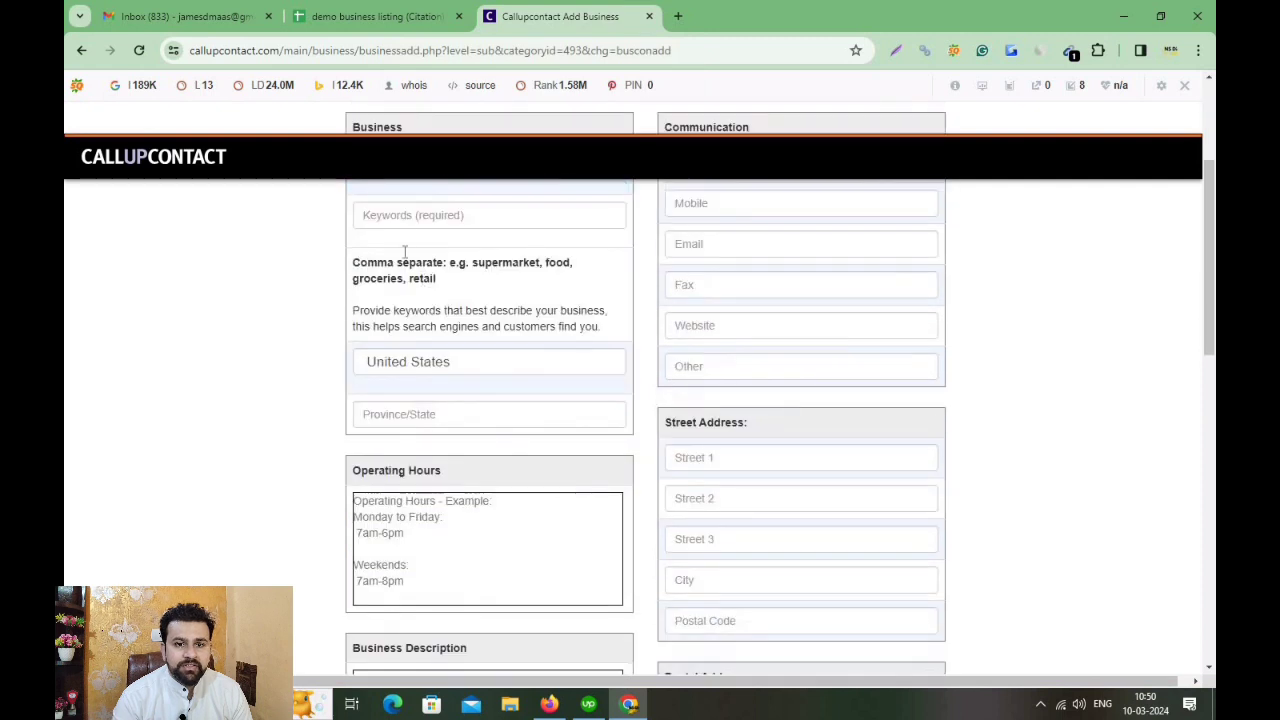
{"action": "left_click", "coordinate": [405, 216]}
{"action": "right_click", "coordinate": [410, 218]}
{"action": "left_click", "coordinate": [468, 378]}
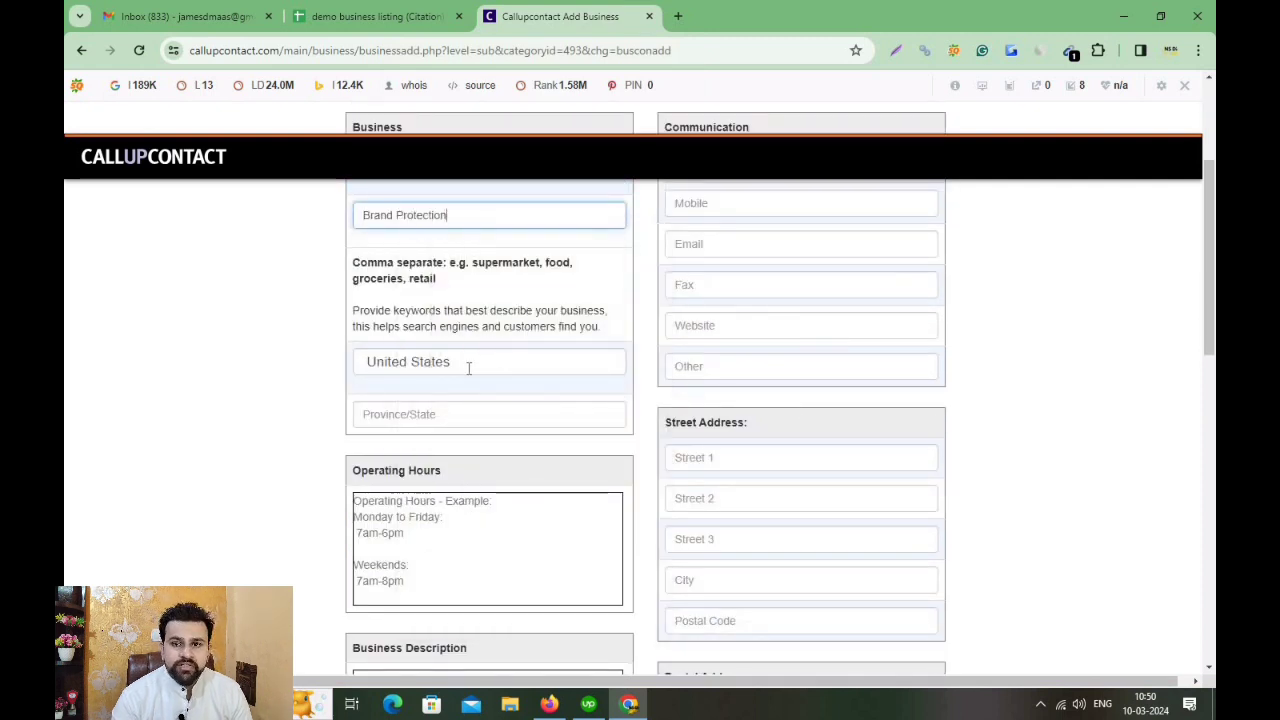
Fill in the Province/State field as new york with the matching saved address entry, autofilling the related contact and address fields.
{"action": "scroll", "coordinate": [468, 366], "scroll_direction": "down", "scroll_amount": 2}
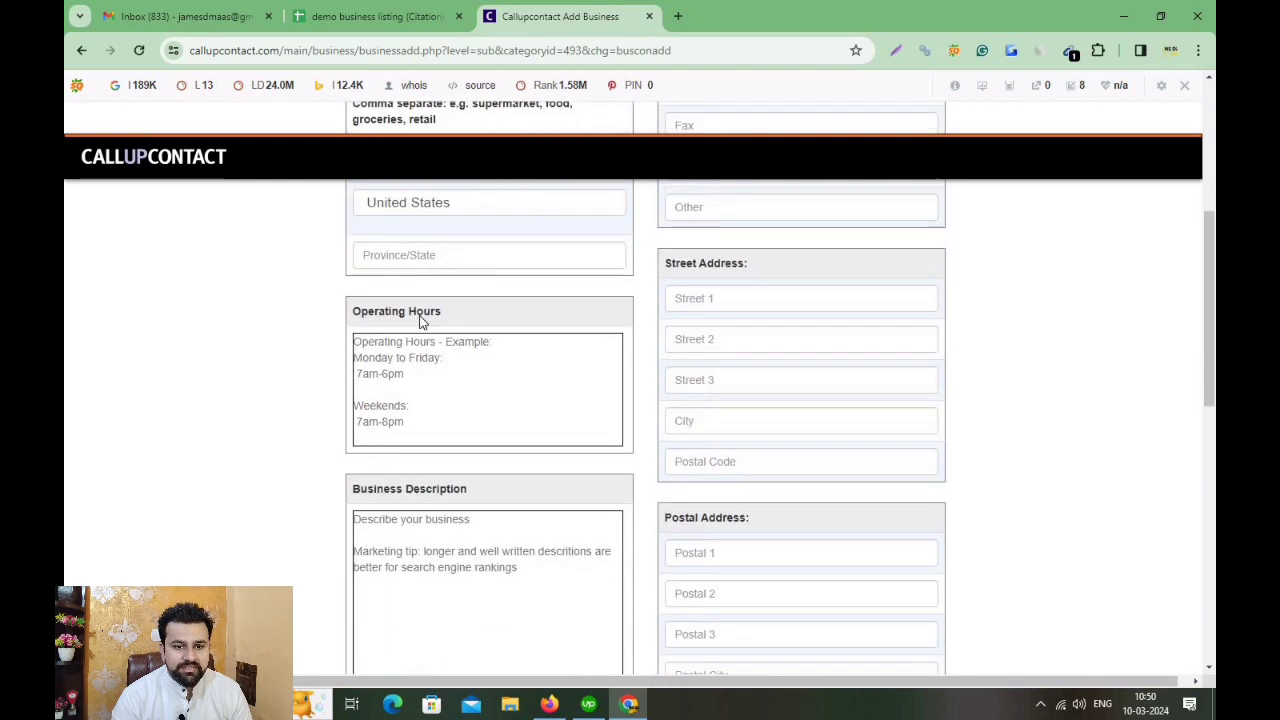
{"action": "left_click", "coordinate": [413, 254]}
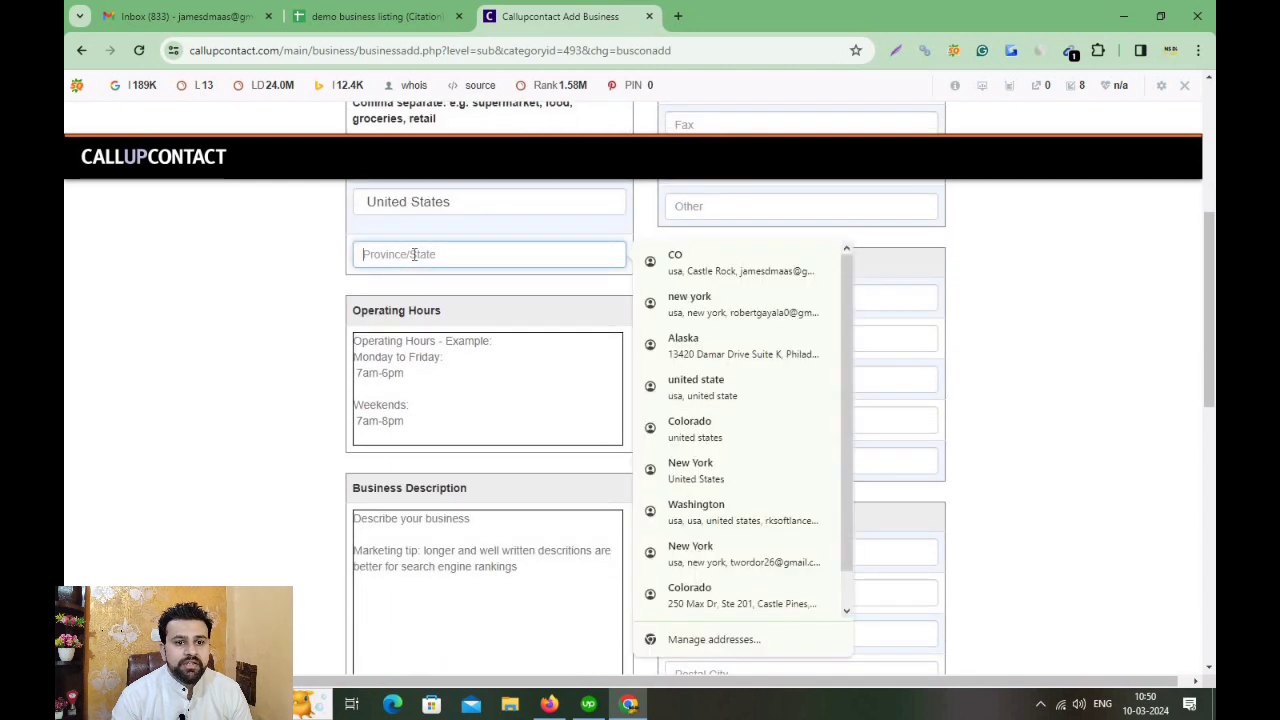
{"action": "left_click", "coordinate": [703, 308]}
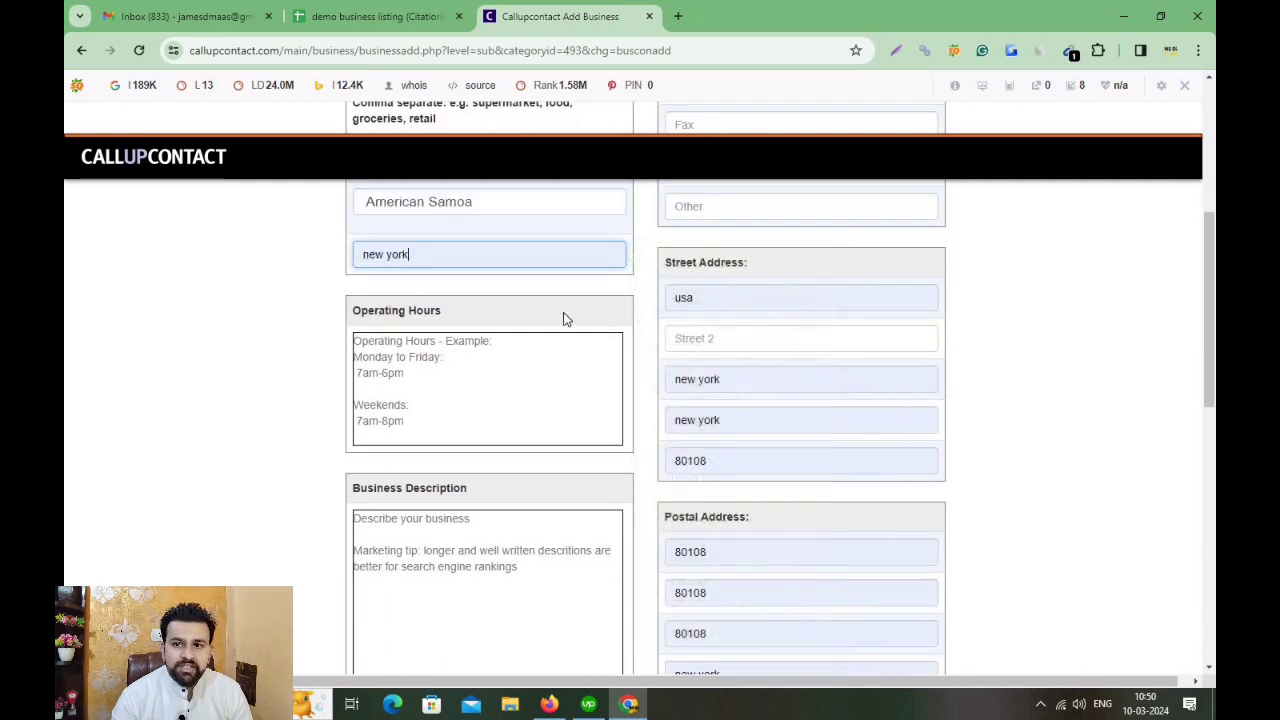
Set the business country to United States.
{"action": "scroll", "coordinate": [520, 340], "scroll_direction": "up", "scroll_amount": 2}
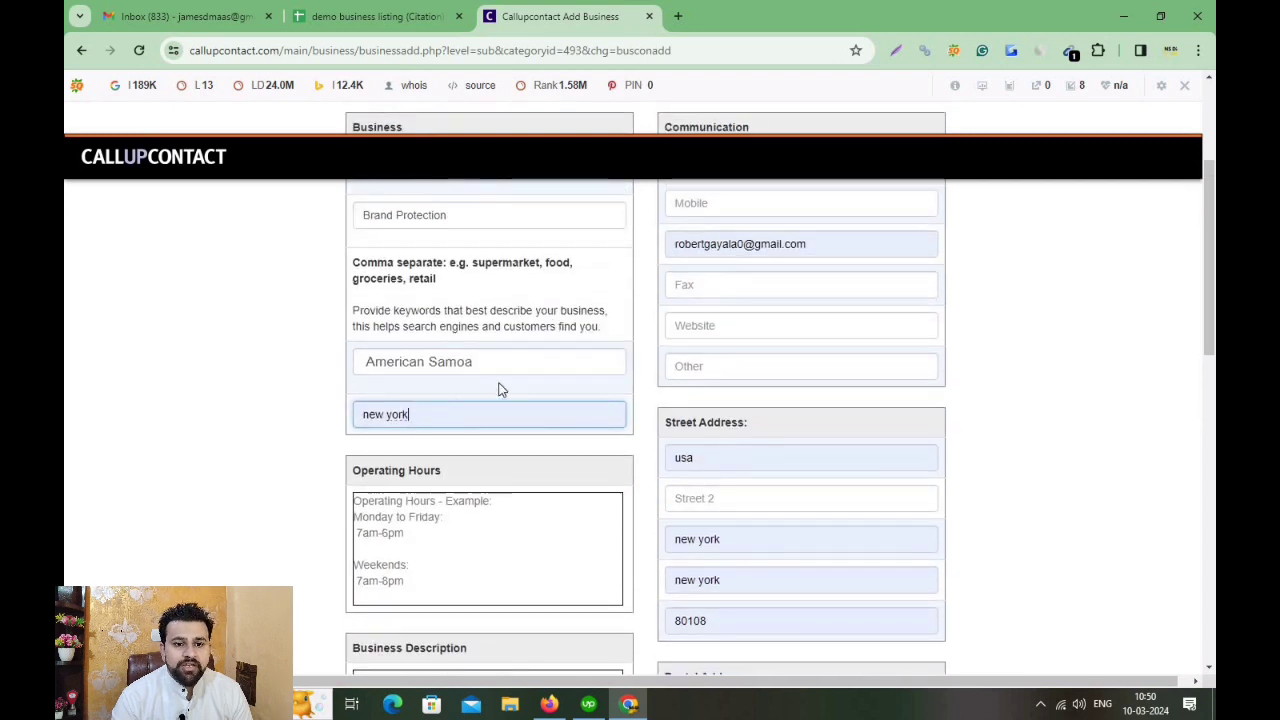
{"action": "left_click", "coordinate": [449, 361]}
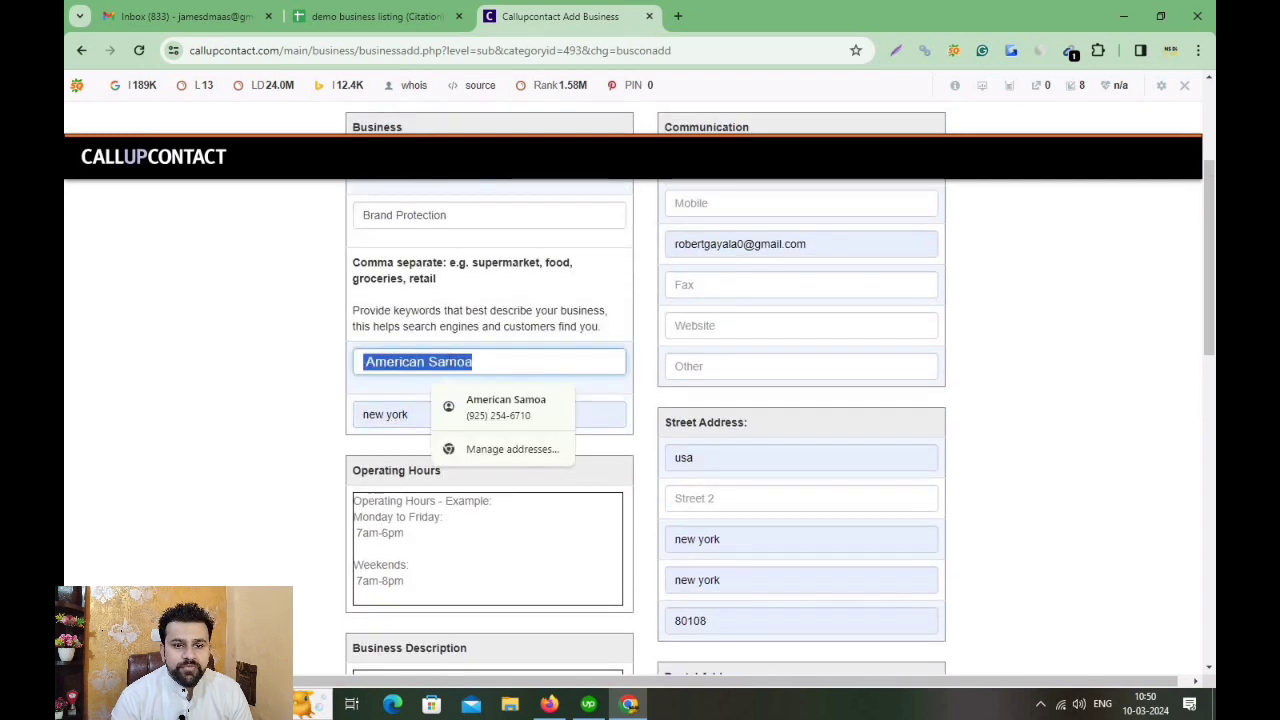
{"action": "type", "text": "uni"}
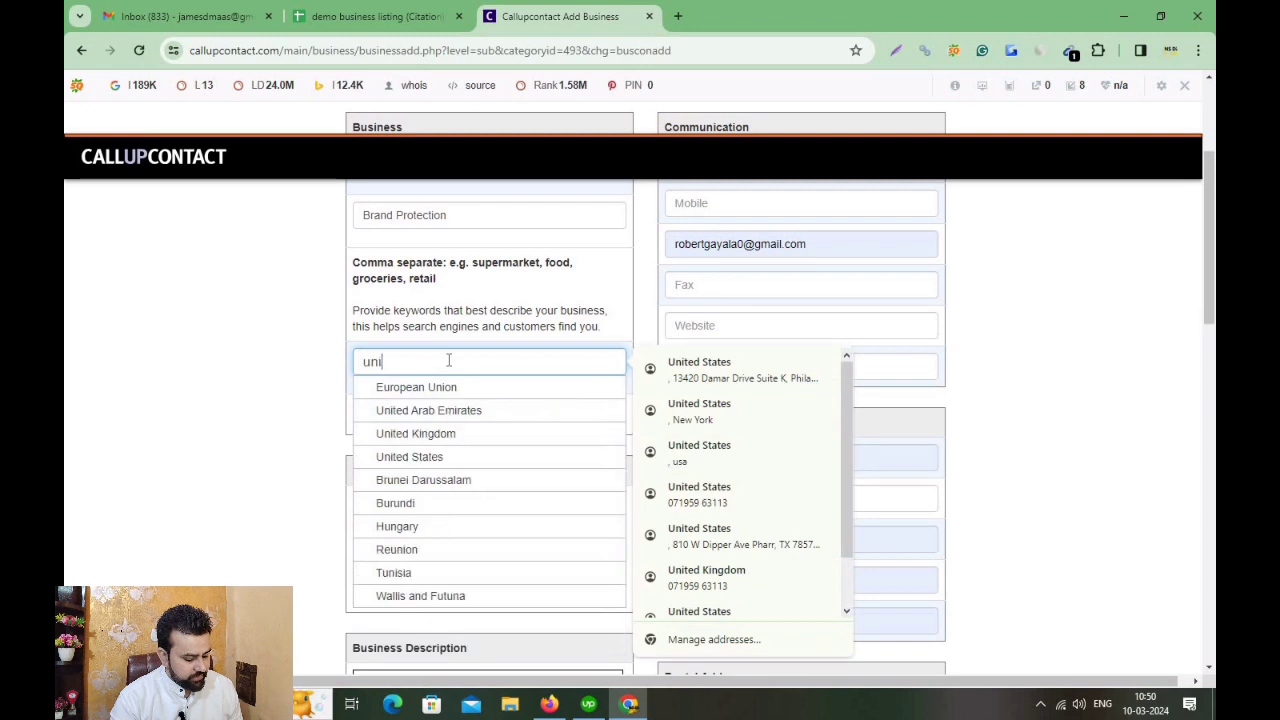
{"action": "left_click", "coordinate": [436, 458]}
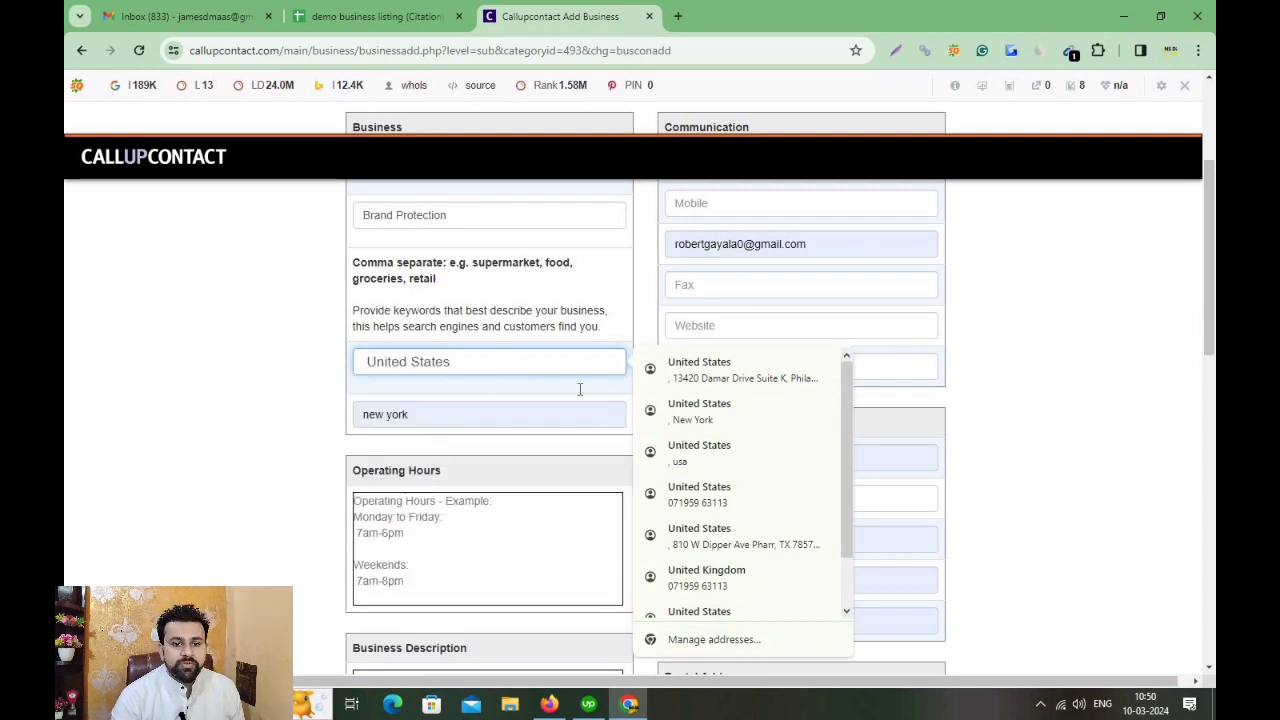
{"action": "left_click", "coordinate": [265, 472]}
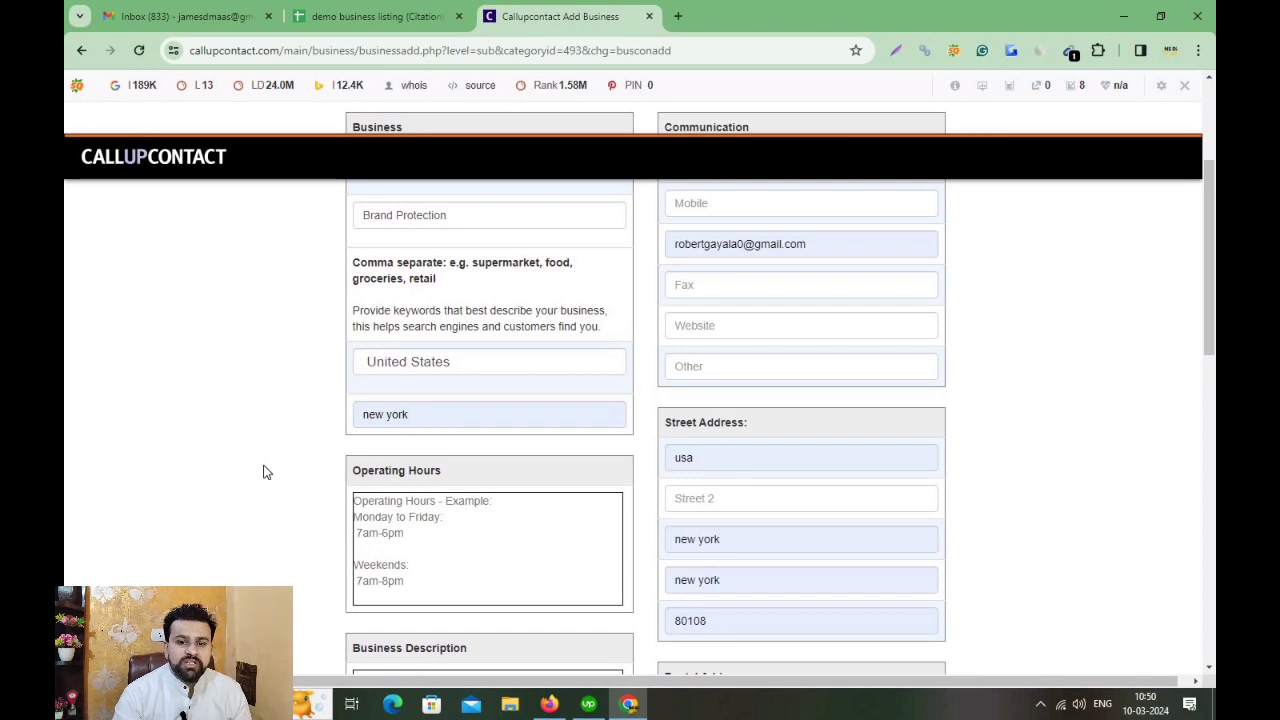
{"action": "scroll", "coordinate": [474, 426], "scroll_direction": "down", "scroll_amount": 1}
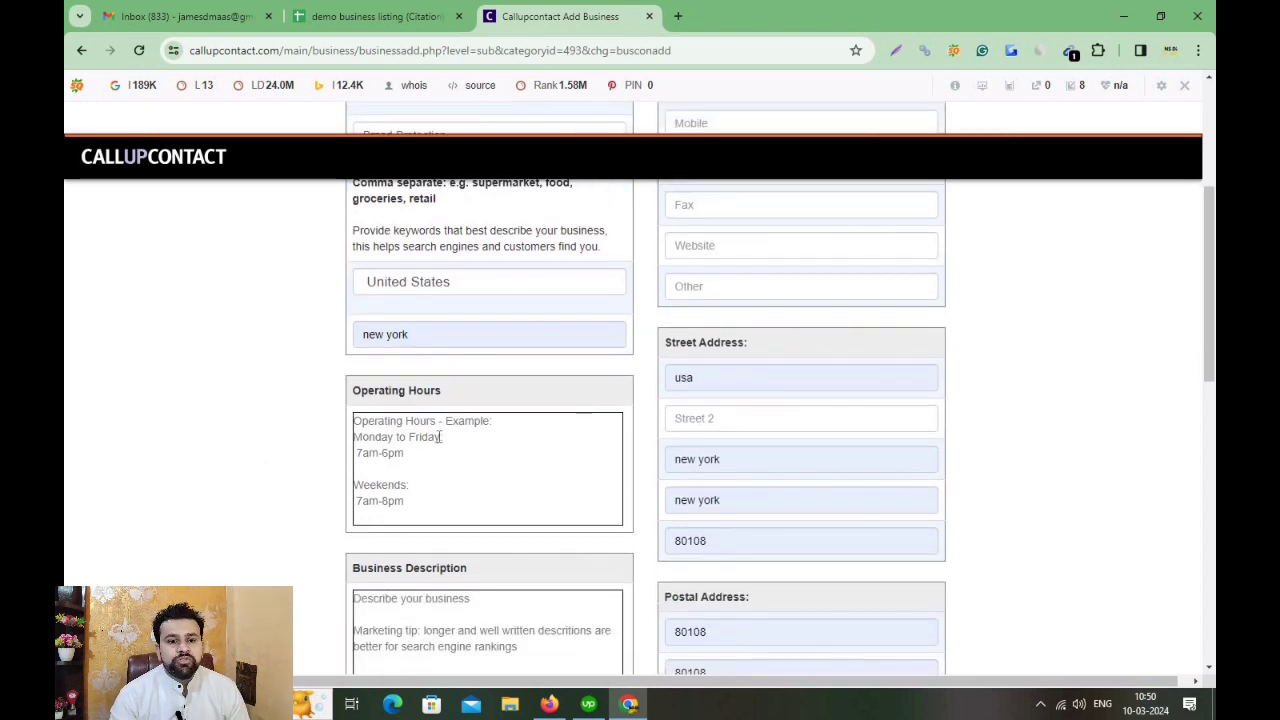
{"action": "scroll", "coordinate": [534, 377], "scroll_direction": "down", "scroll_amount": 2}
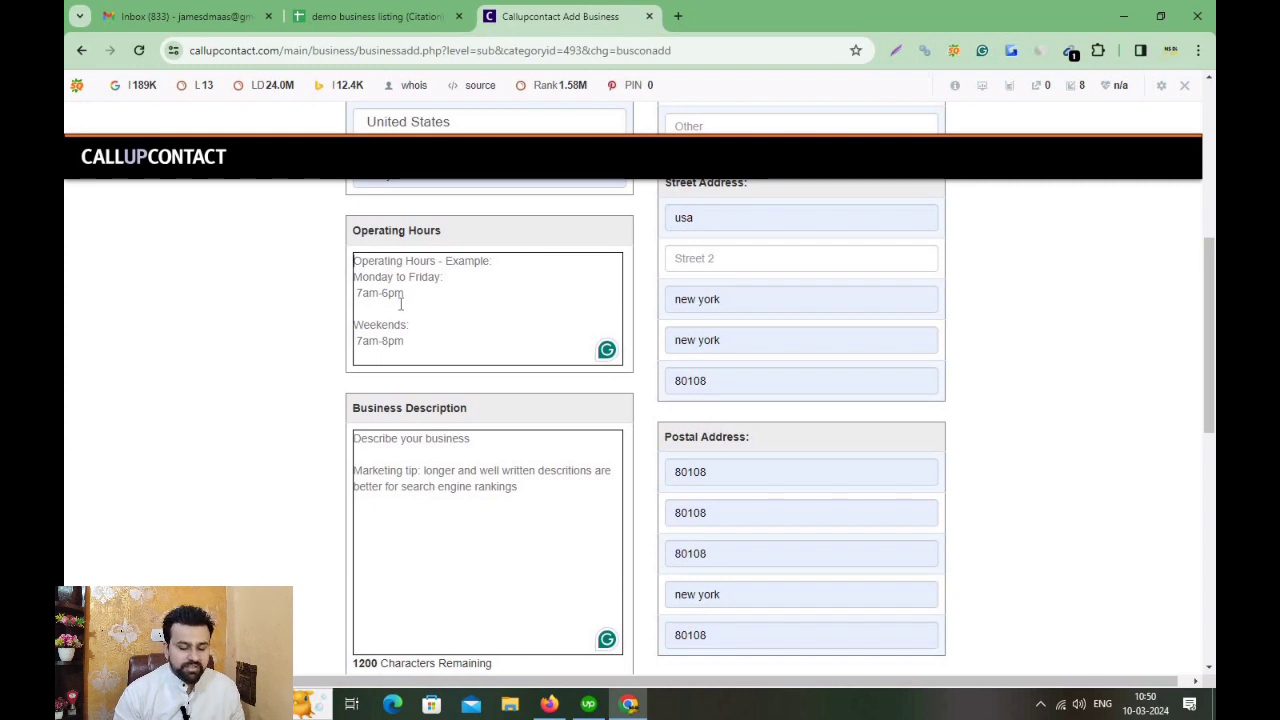
{"action": "type", "text": "9a"}
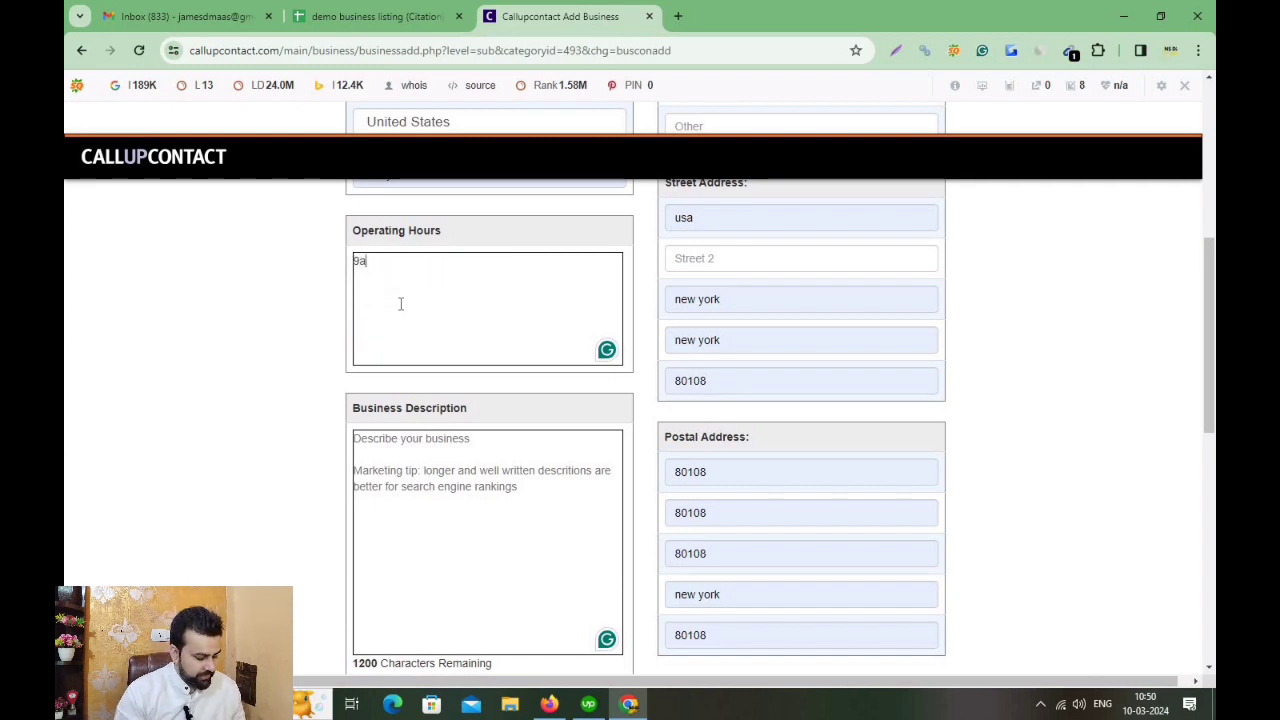
{"action": "type", "text": "m-6"}
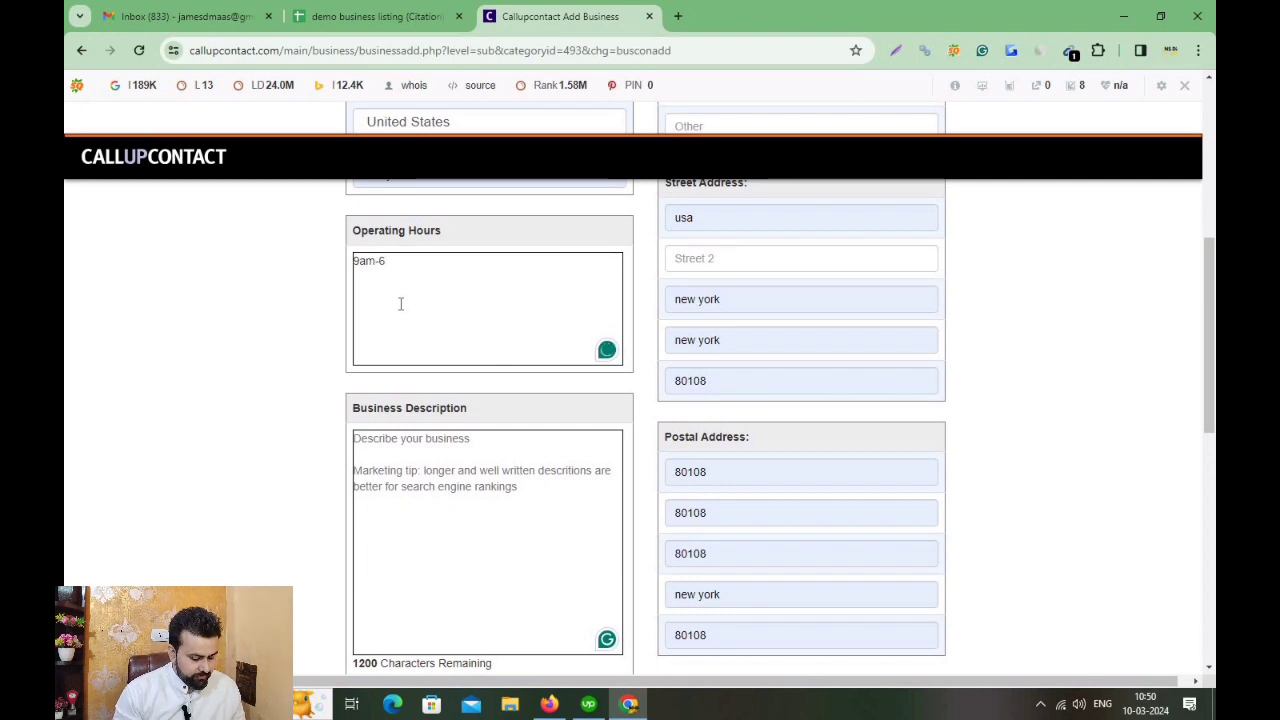
{"action": "type", "text": "pm"}
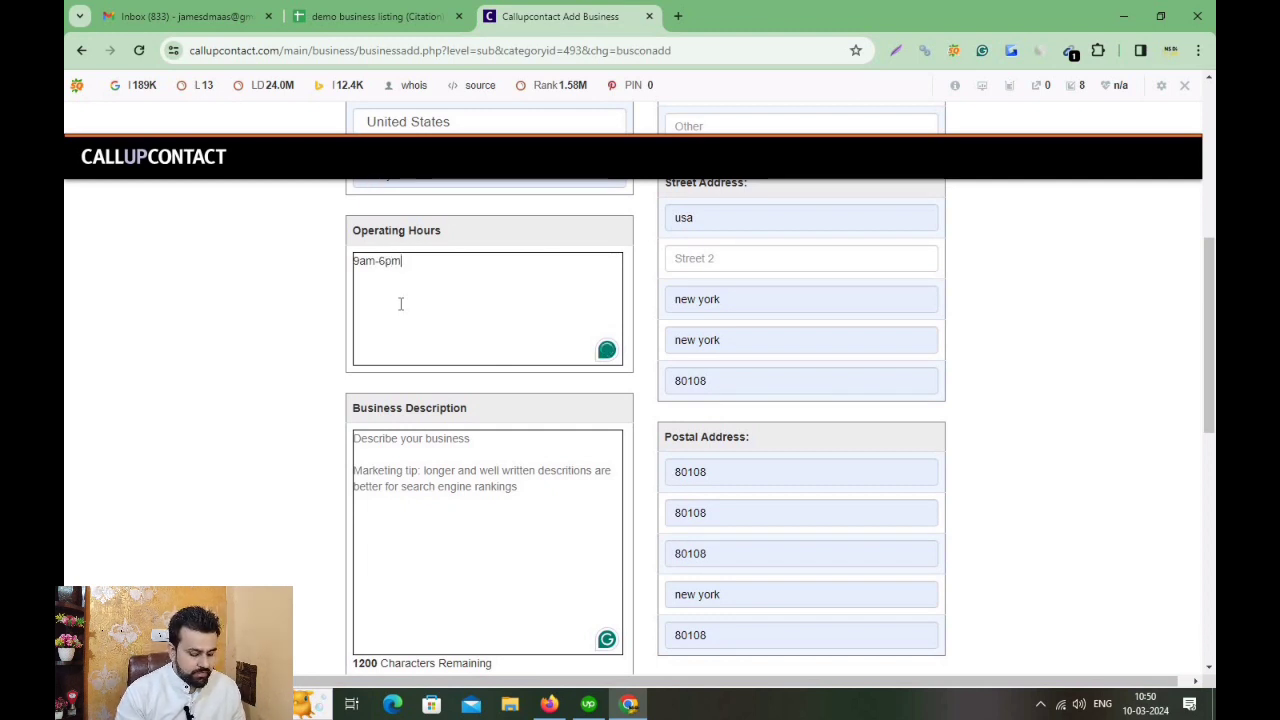
{"action": "key", "text": "BackSpace"}
{"action": "key", "text": "BackSpace"}
{"action": "key", "text": "BackSpace"}
{"action": "key", "text": "BackSpace"}
{"action": "key", "text": "BackSpace"}
{"action": "key", "text": "BackSpace"}
{"action": "key", "text": "BackSpace"}
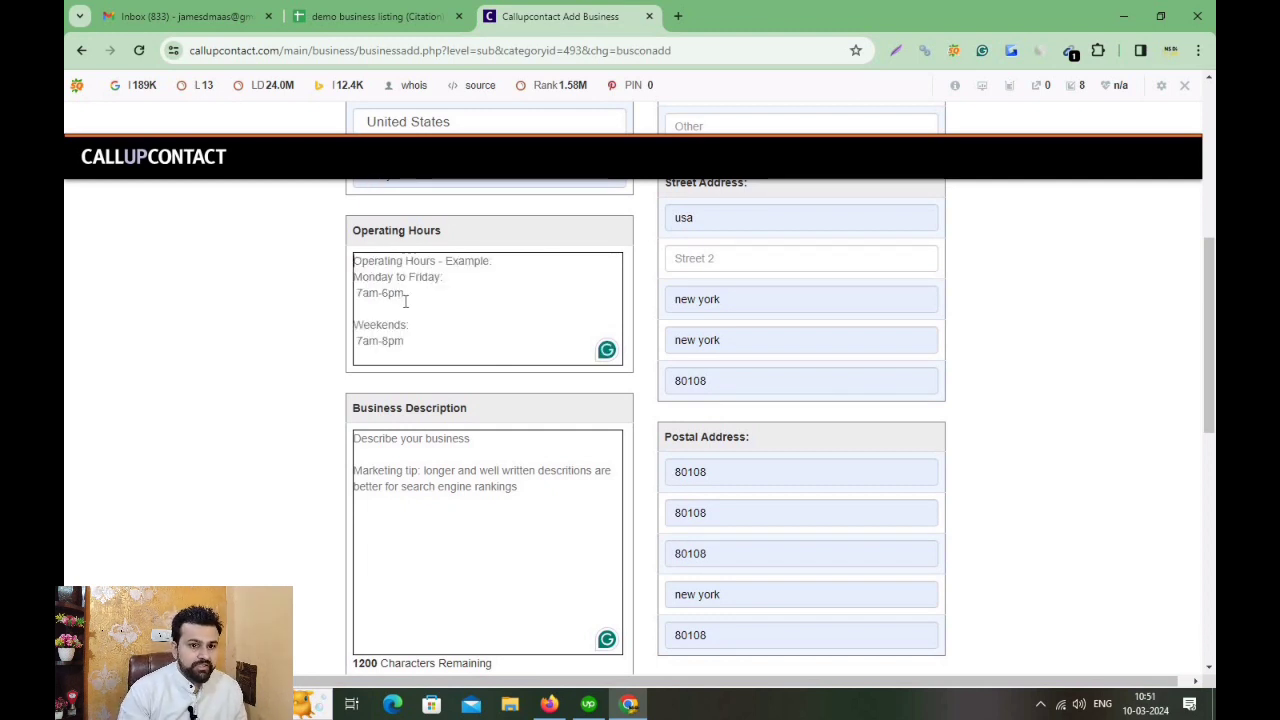
Enter the weekday operating hours as Monday - friday, with 9am-6pm on a separate line below.
{"action": "type", "text": "Mo"}
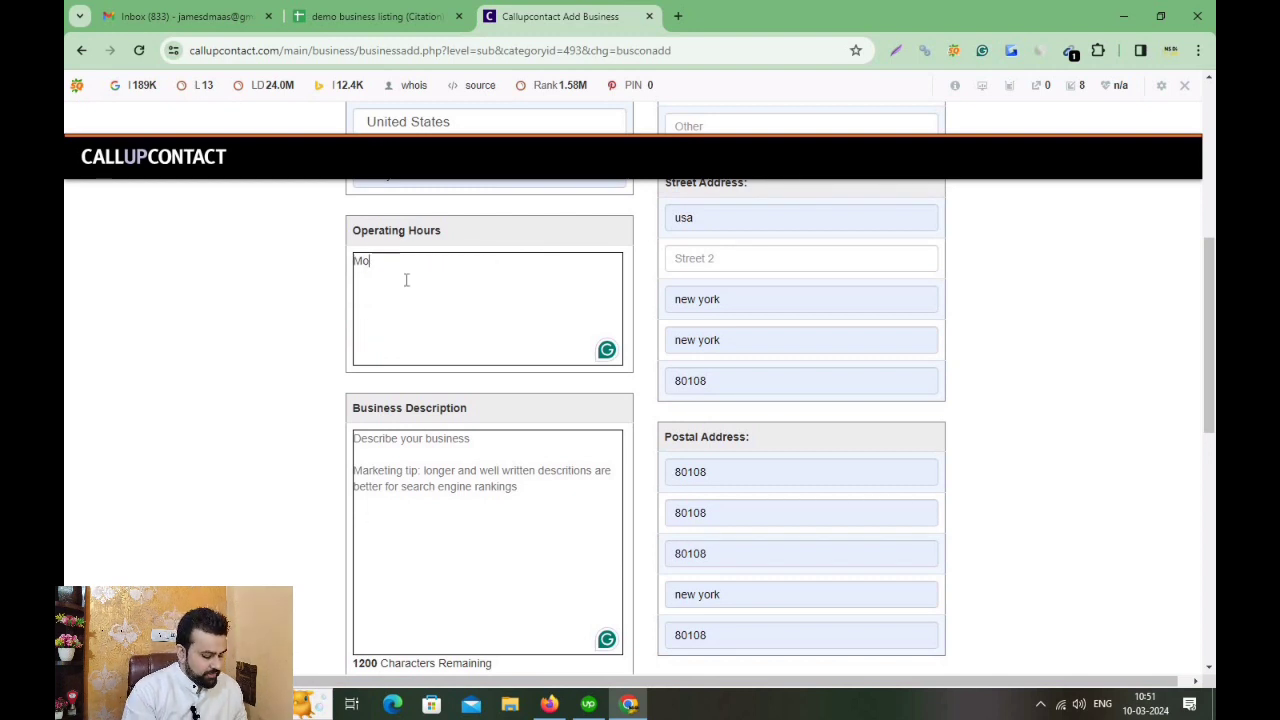
{"action": "type", "text": "nday - "}
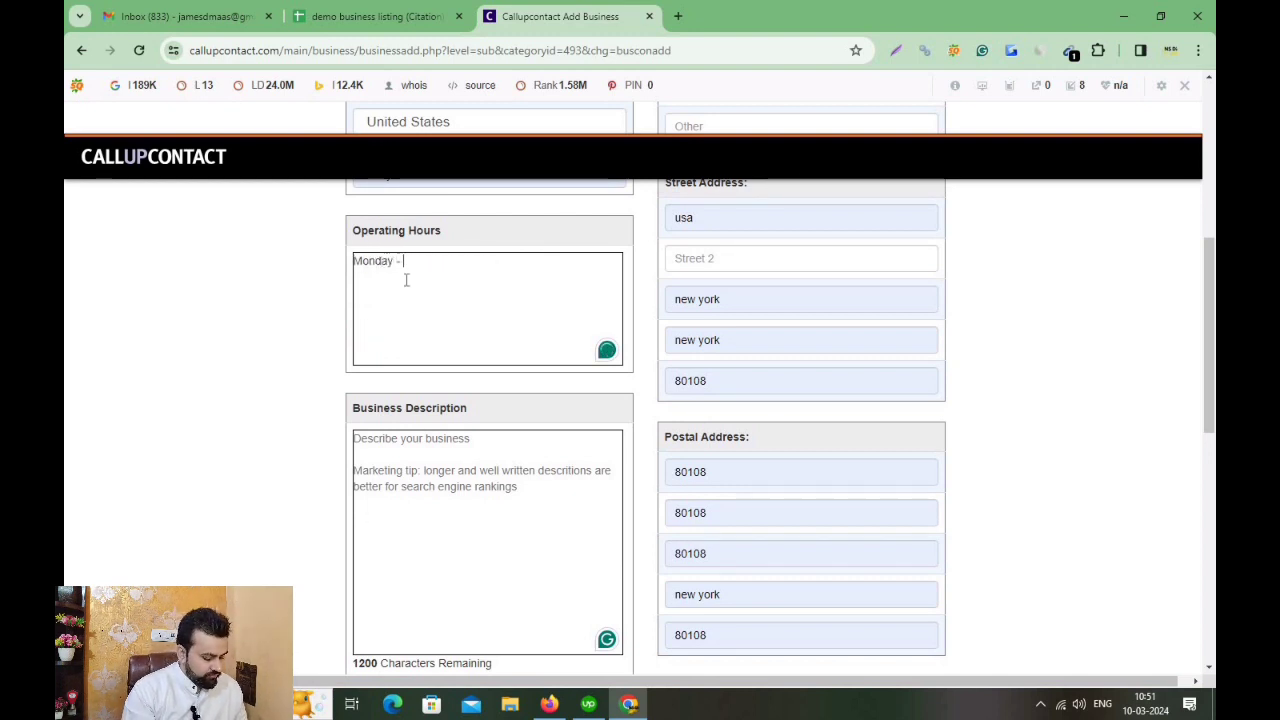
{"action": "type", "text": "friday "}
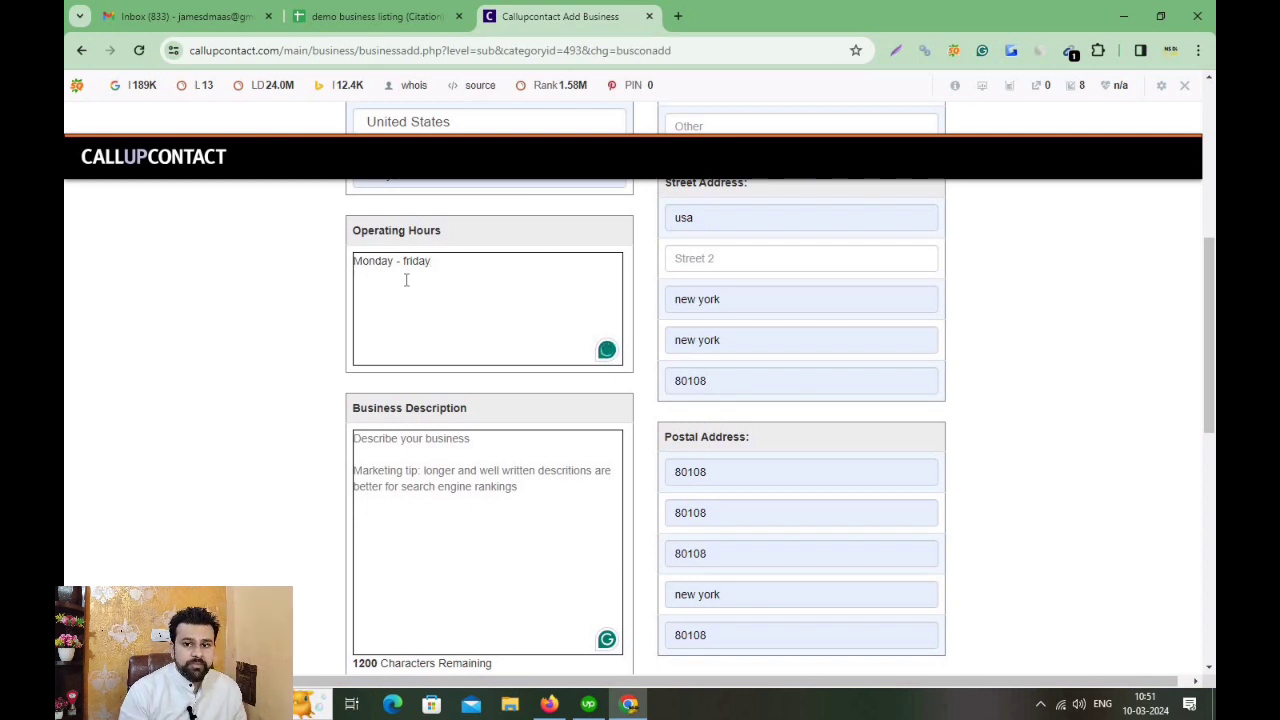
{"action": "type", "text": "9"}
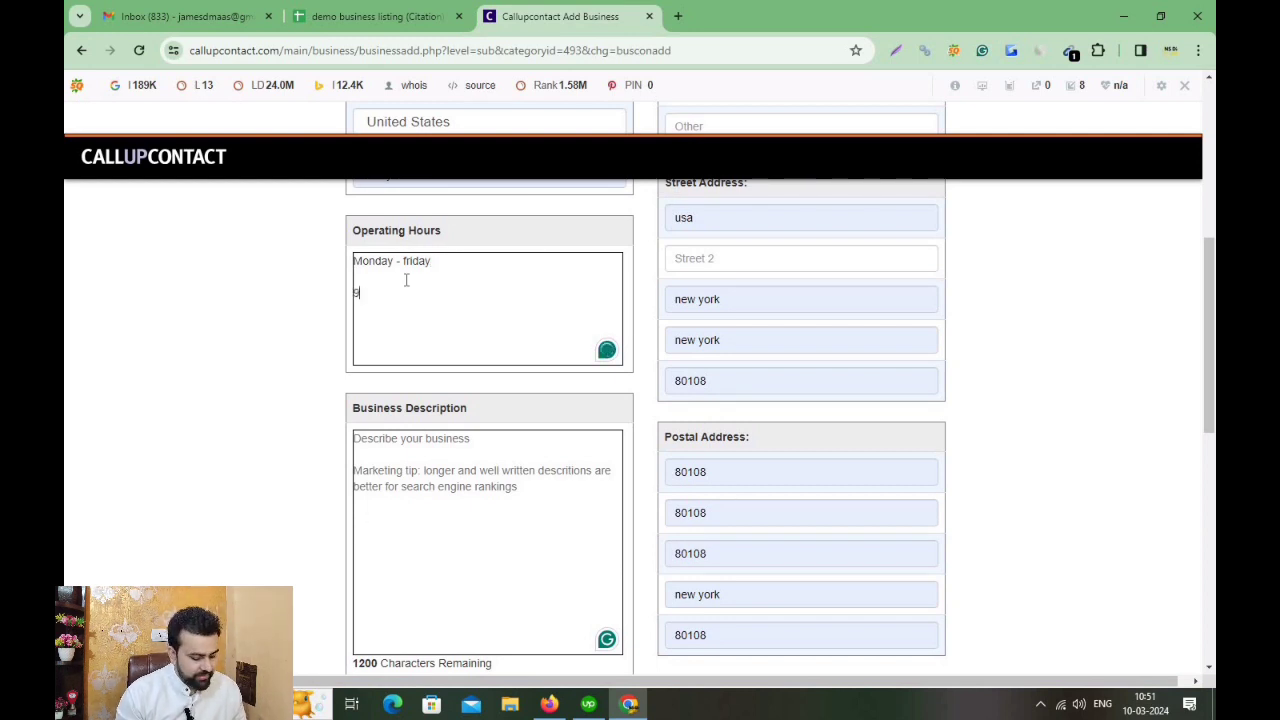
{"action": "type", "text": "am-"}
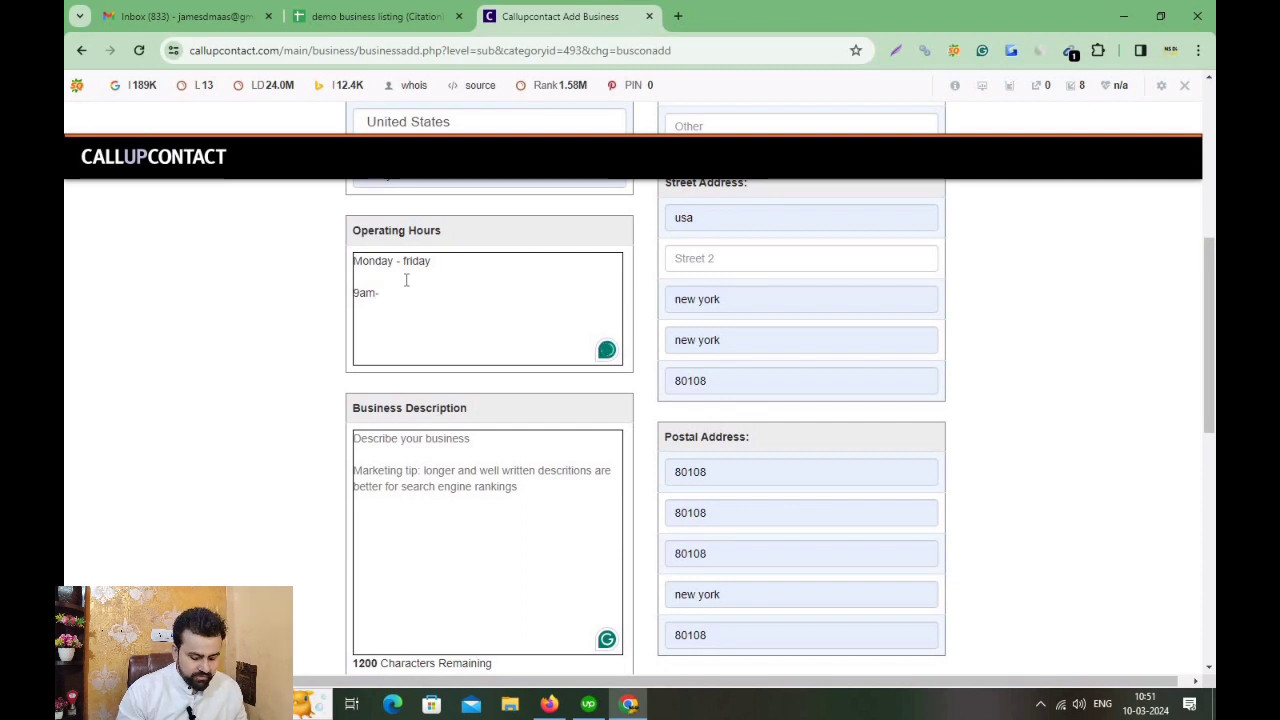
{"action": "type", "text": "6pm"}
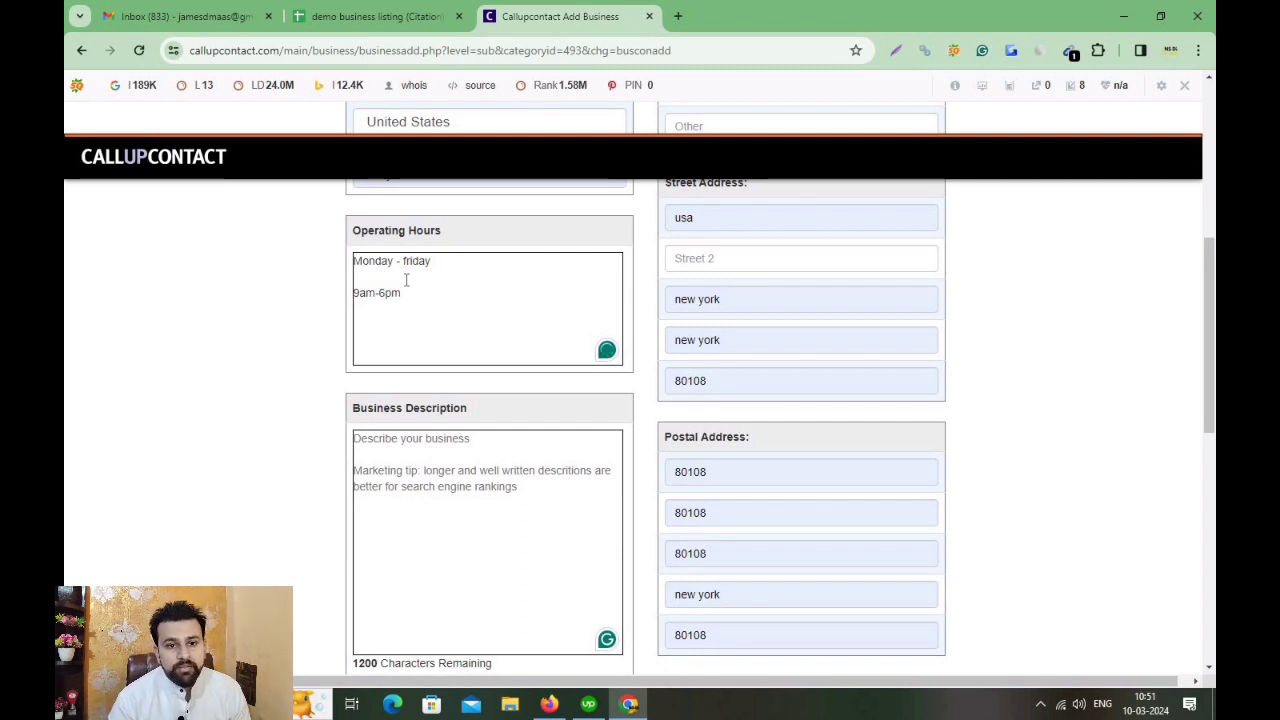
Add a Weekend entry marked Off below the weekday hours, separating the lines with blank ones.
{"action": "key", "text": "Return"}
{"action": "key", "text": "Return"}
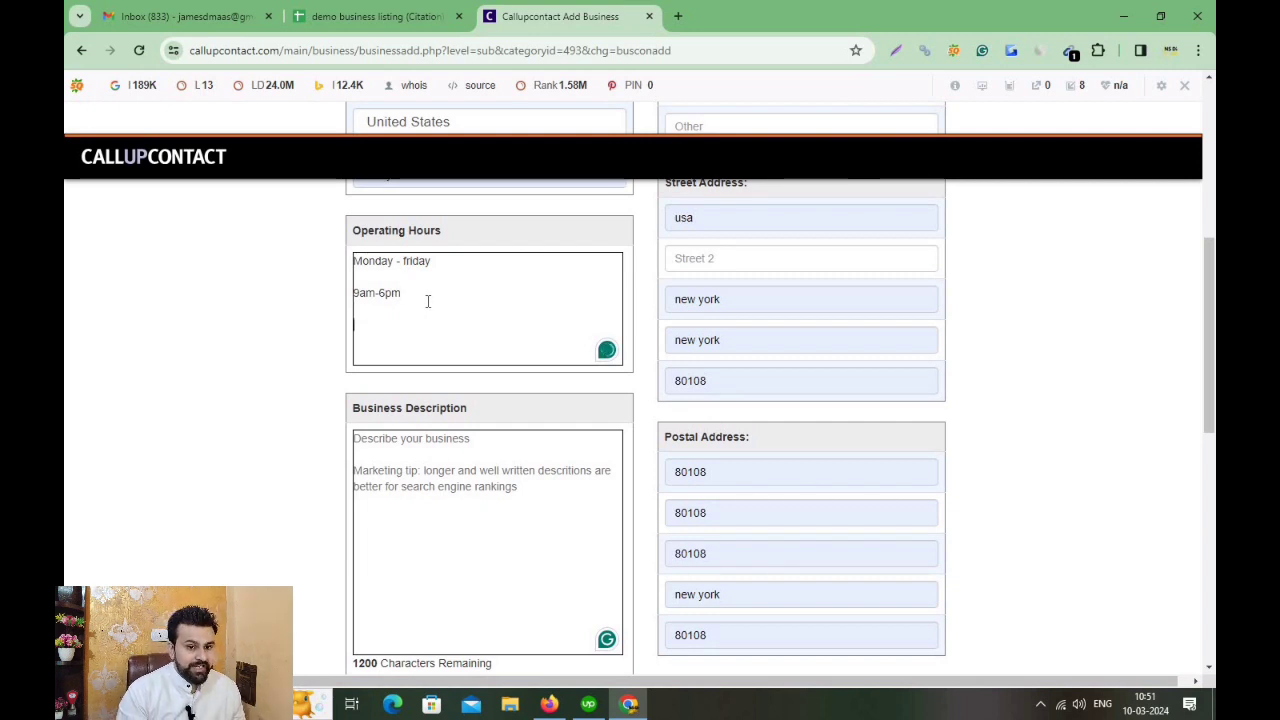
{"action": "type", "text": "Weeke"}
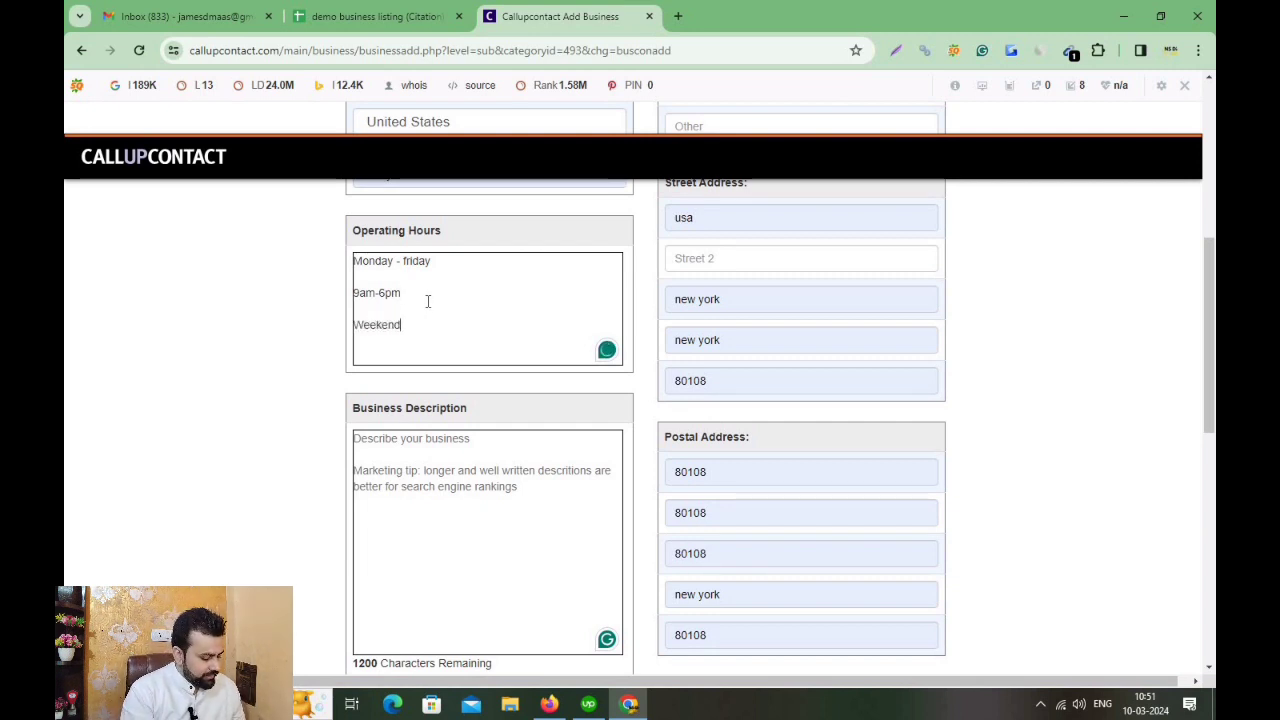
{"action": "type", "text": "nd"}
{"action": "key", "text": "Return"}
{"action": "key", "text": "Return"}
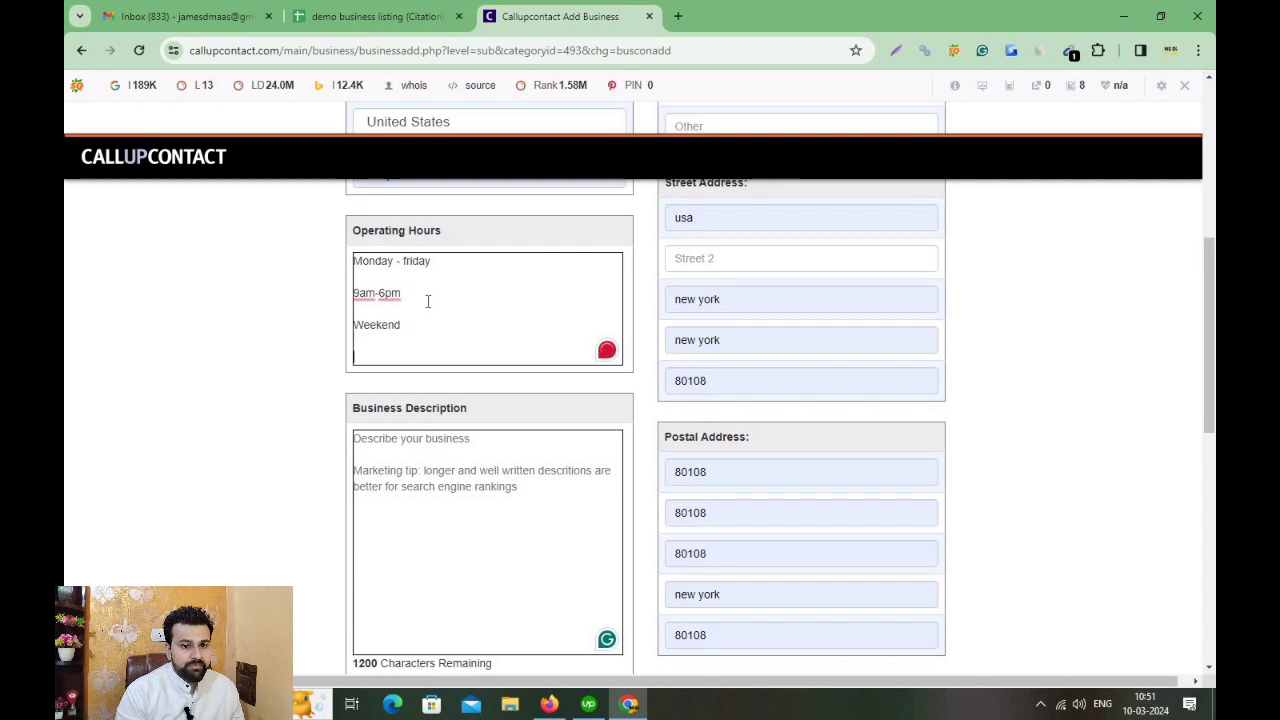
{"action": "type", "text": "Off"}
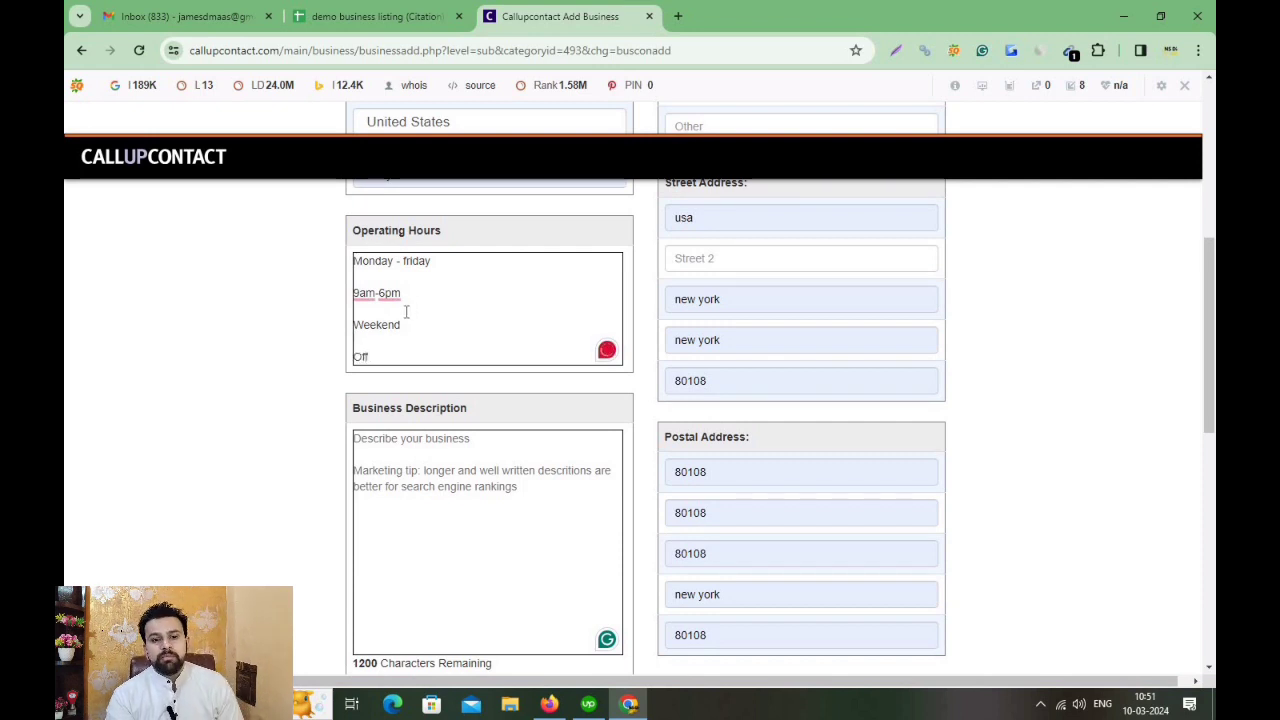
Read the full business description stored in cell H4 of the citation sheet, leaving the cell unedited.
{"action": "scroll", "coordinate": [465, 414], "scroll_direction": "down", "scroll_amount": 1}
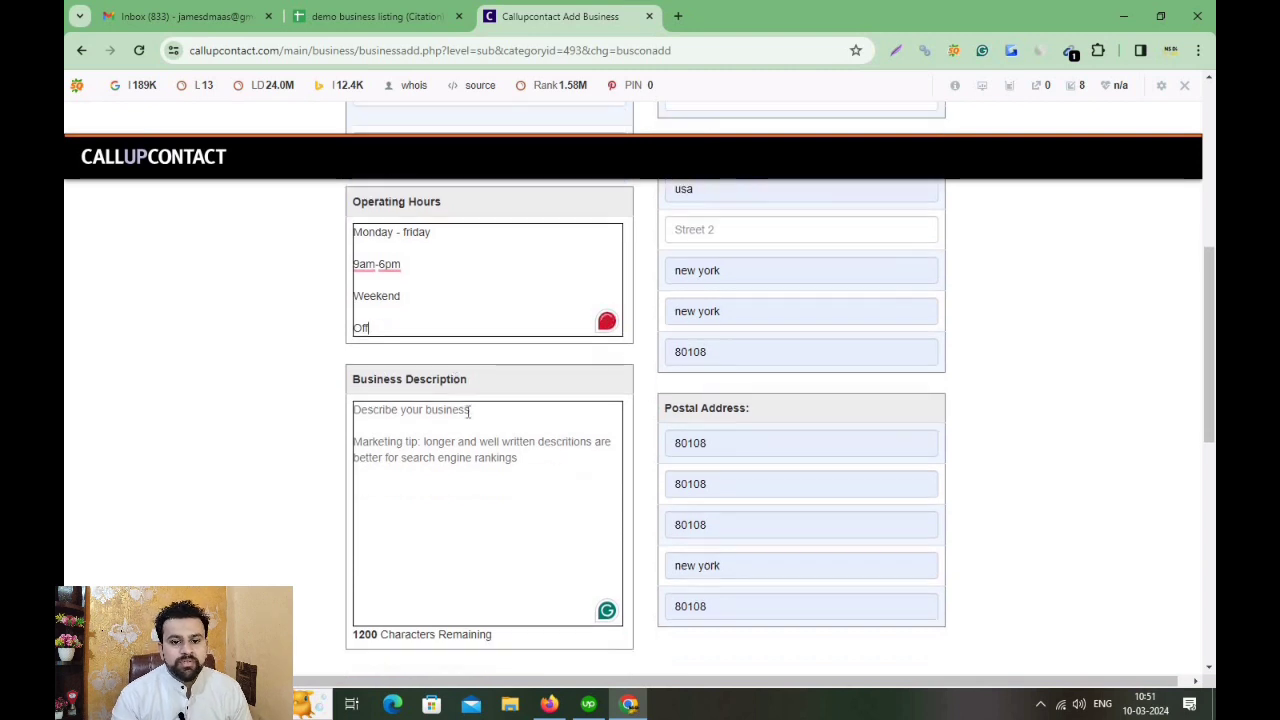
{"action": "left_click", "coordinate": [370, 18]}
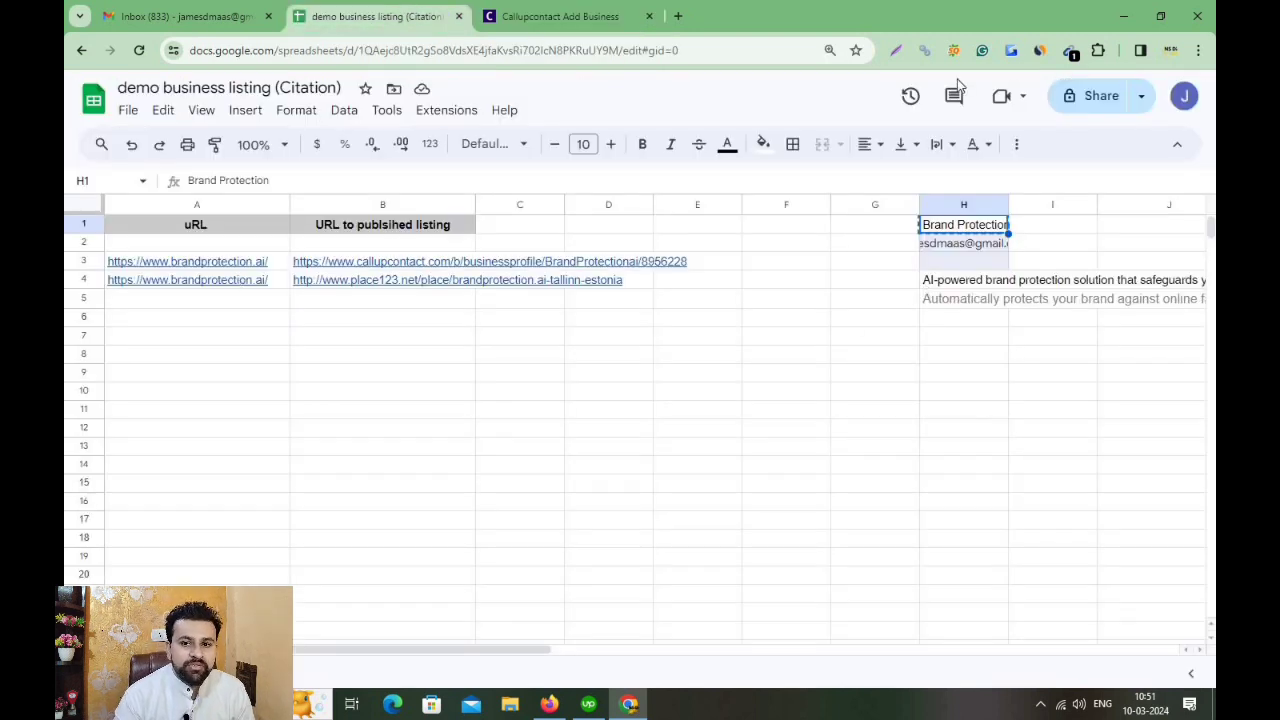
{"action": "double_click", "coordinate": [967, 287]}
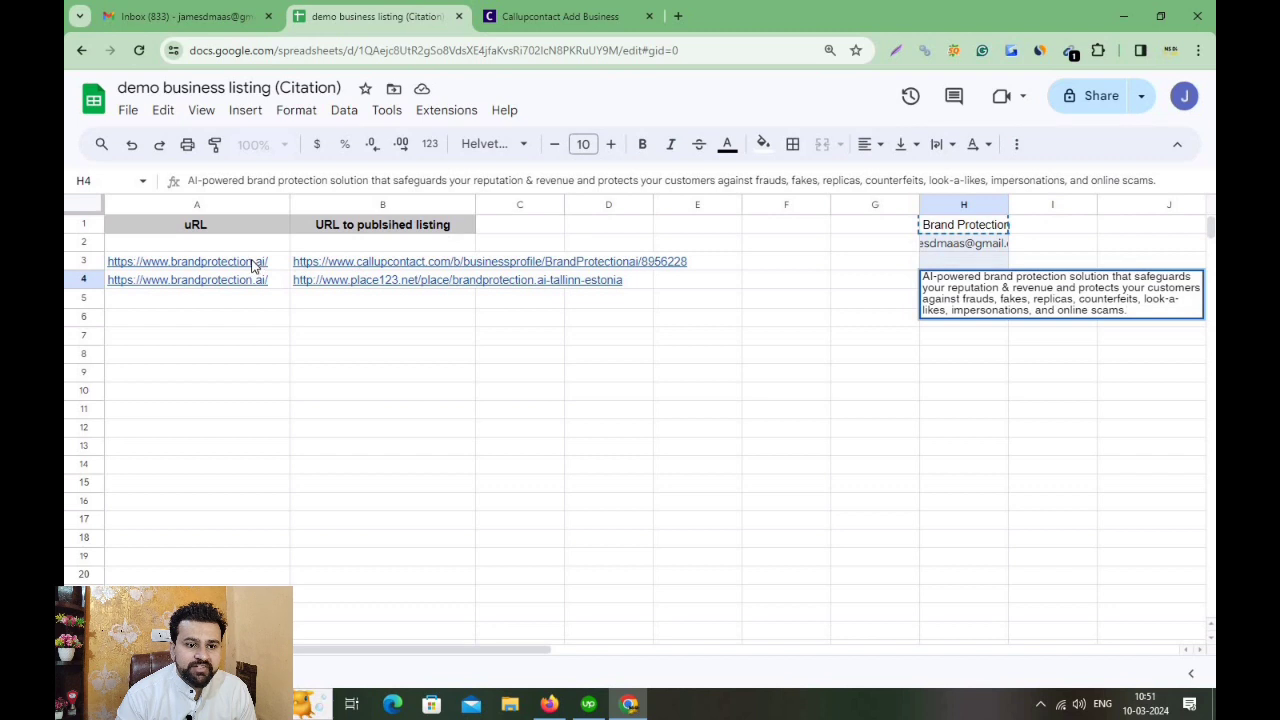
{"action": "left_click_drag", "start_coordinate": [1014, 396], "coordinate": [1016, 410]}
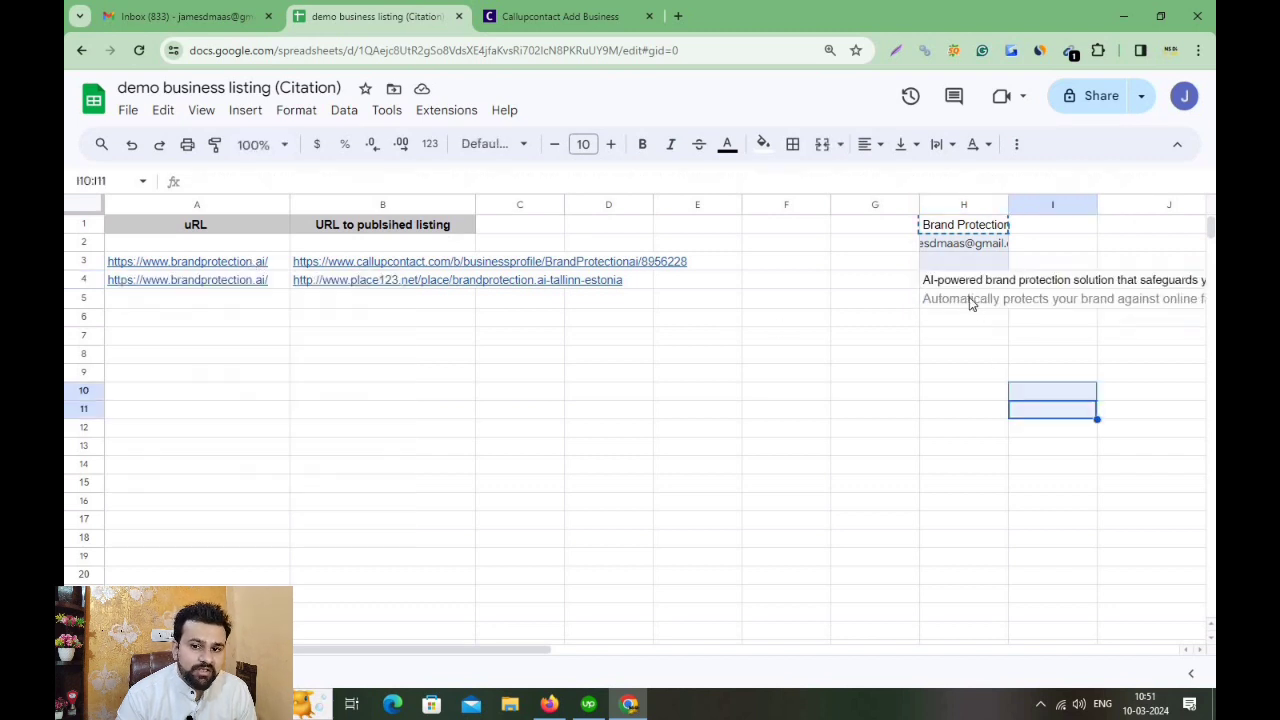
Fill the listing form's Business Description with the description copied from cell H4 of the citation sheet.
{"action": "right_click", "coordinate": [967, 292]}
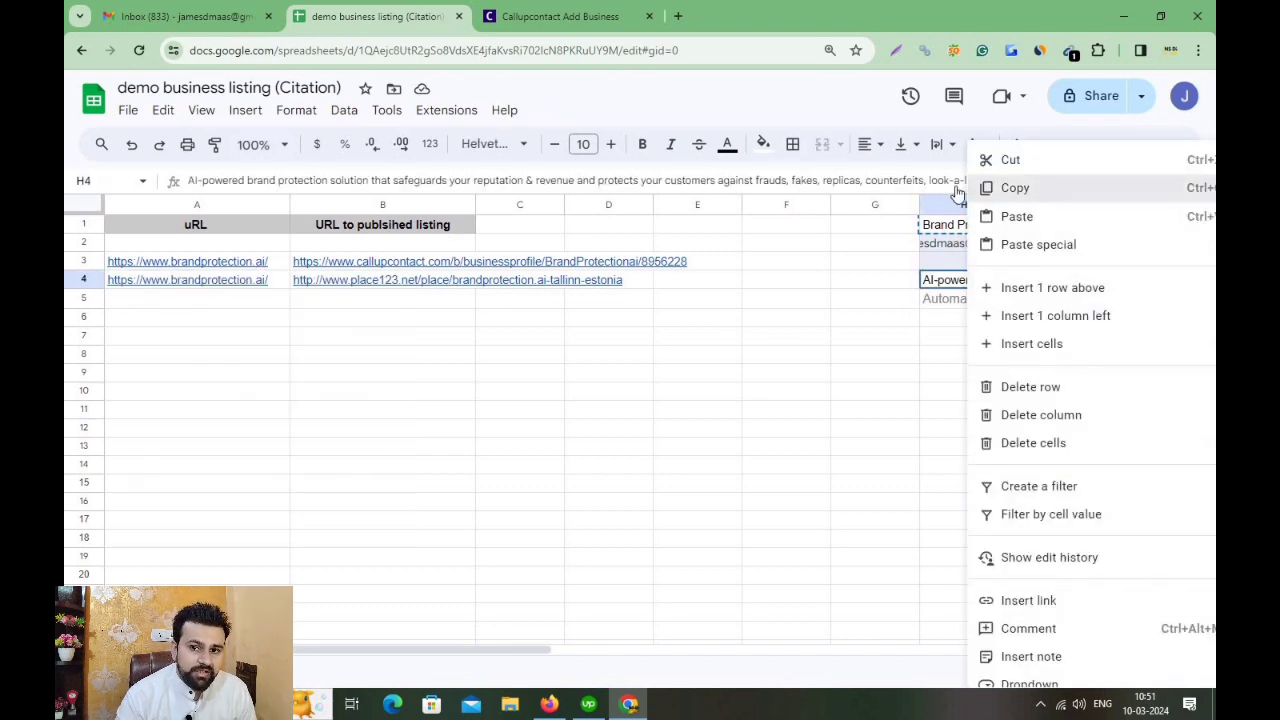
{"action": "left_click", "coordinate": [537, 10]}
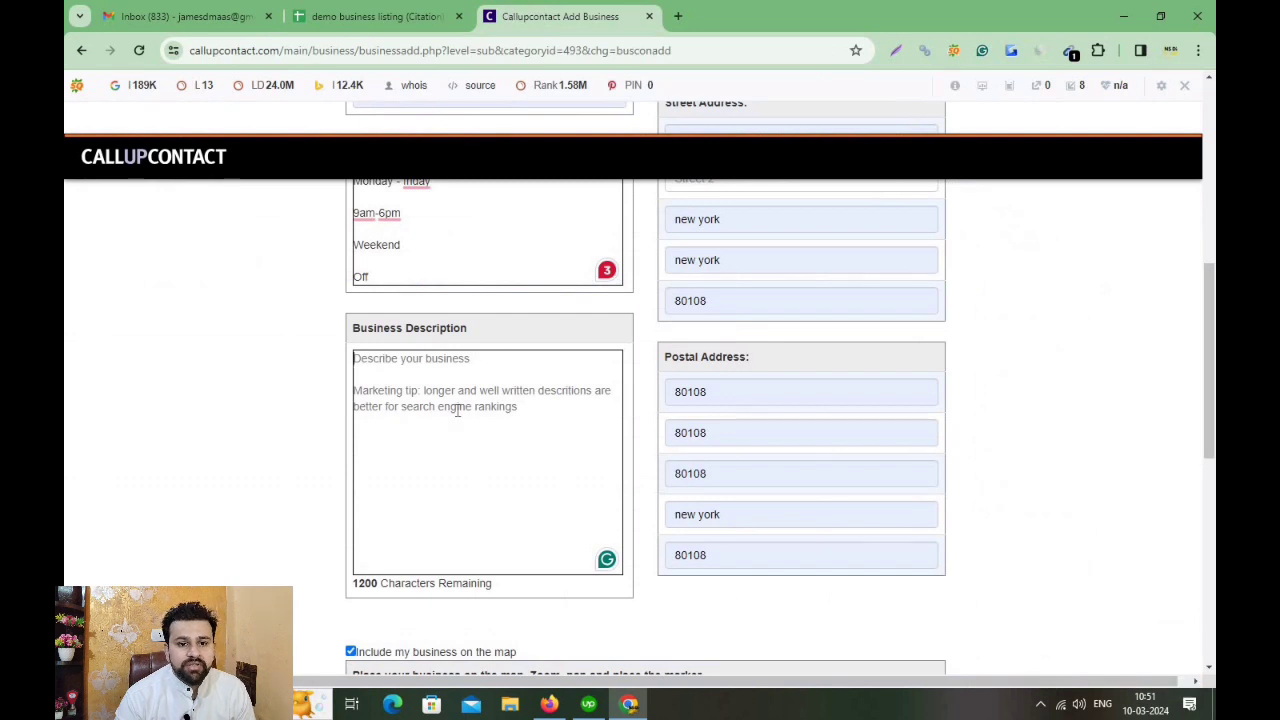
{"action": "right_click", "coordinate": [470, 368]}
{"action": "left_click", "coordinate": [528, 195]}
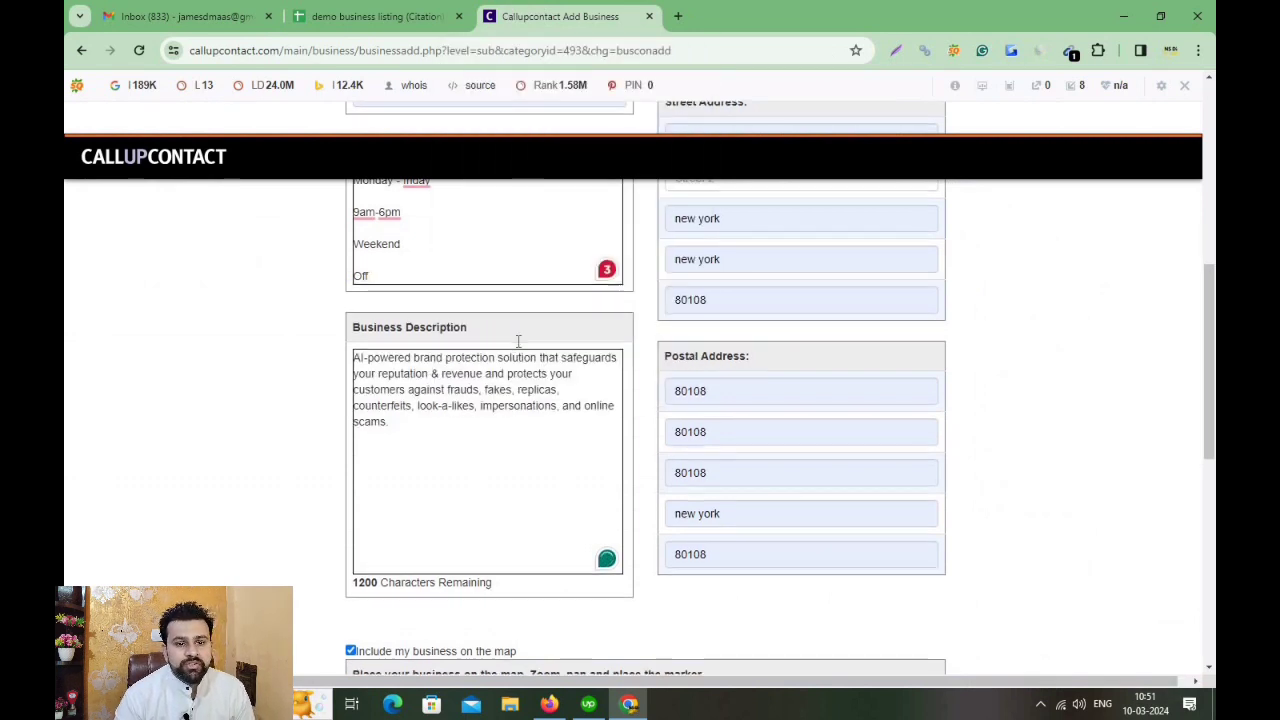
{"action": "scroll", "coordinate": [520, 341], "scroll_direction": "down", "scroll_amount": 3}
{"action": "scroll", "coordinate": [520, 341], "scroll_direction": "up", "scroll_amount": 4}
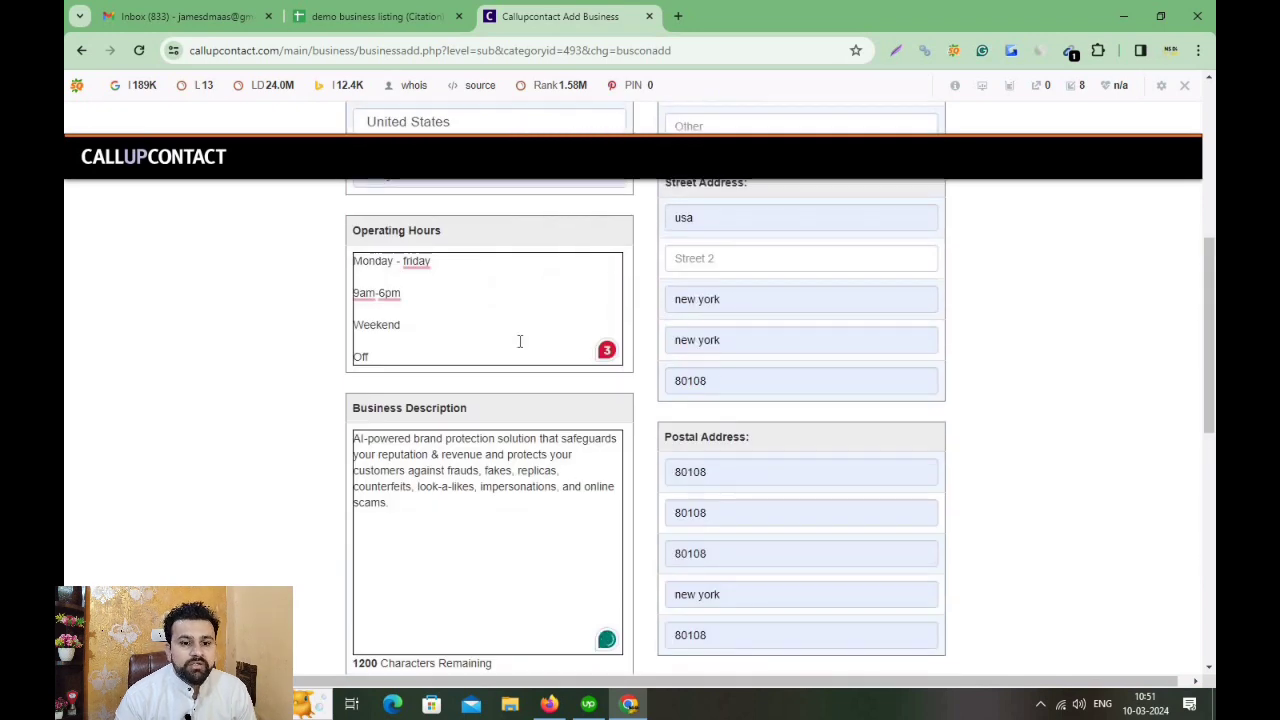
{"action": "scroll", "coordinate": [520, 343], "scroll_direction": "up", "scroll_amount": 5}
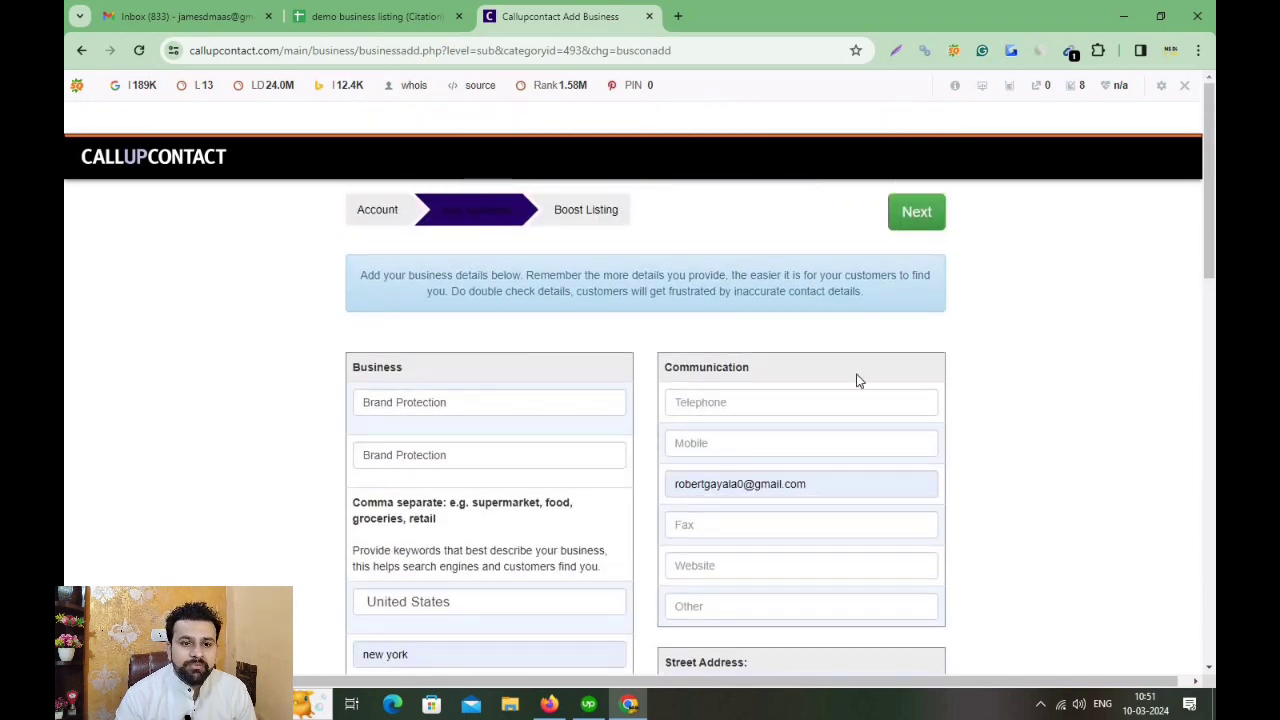
{"action": "scroll", "coordinate": [840, 352], "scroll_direction": "down", "scroll_amount": 1}
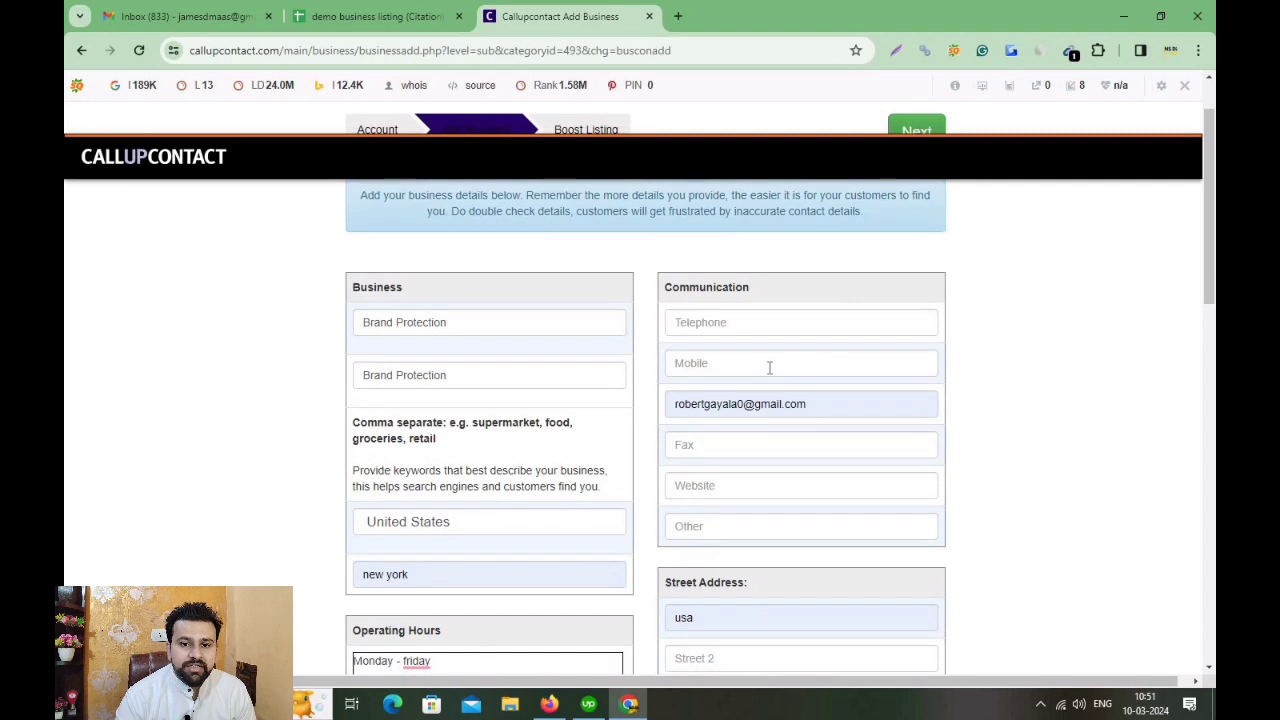
{"action": "left_click", "coordinate": [769, 365]}
{"action": "scroll", "coordinate": [827, 331], "scroll_direction": "down", "scroll_amount": 2}
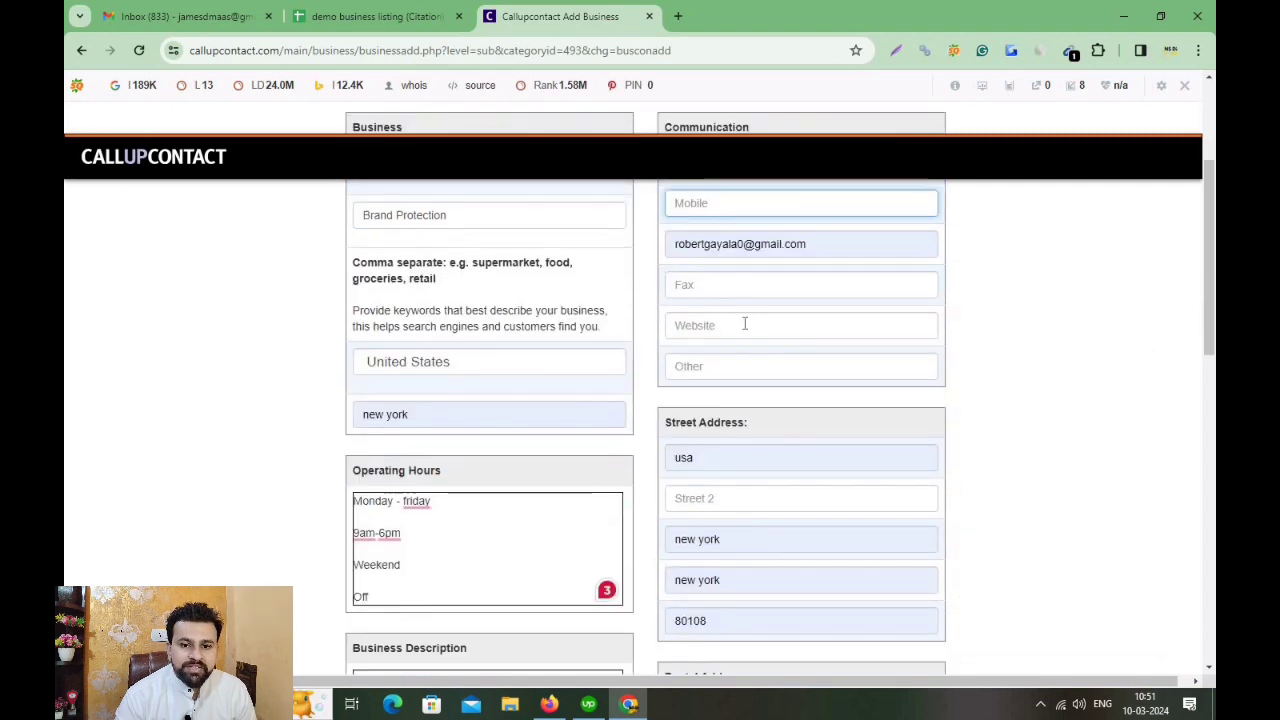
{"action": "left_click", "coordinate": [746, 323]}
{"action": "left_click", "coordinate": [395, 8]}
{"action": "left_click", "coordinate": [245, 262]}
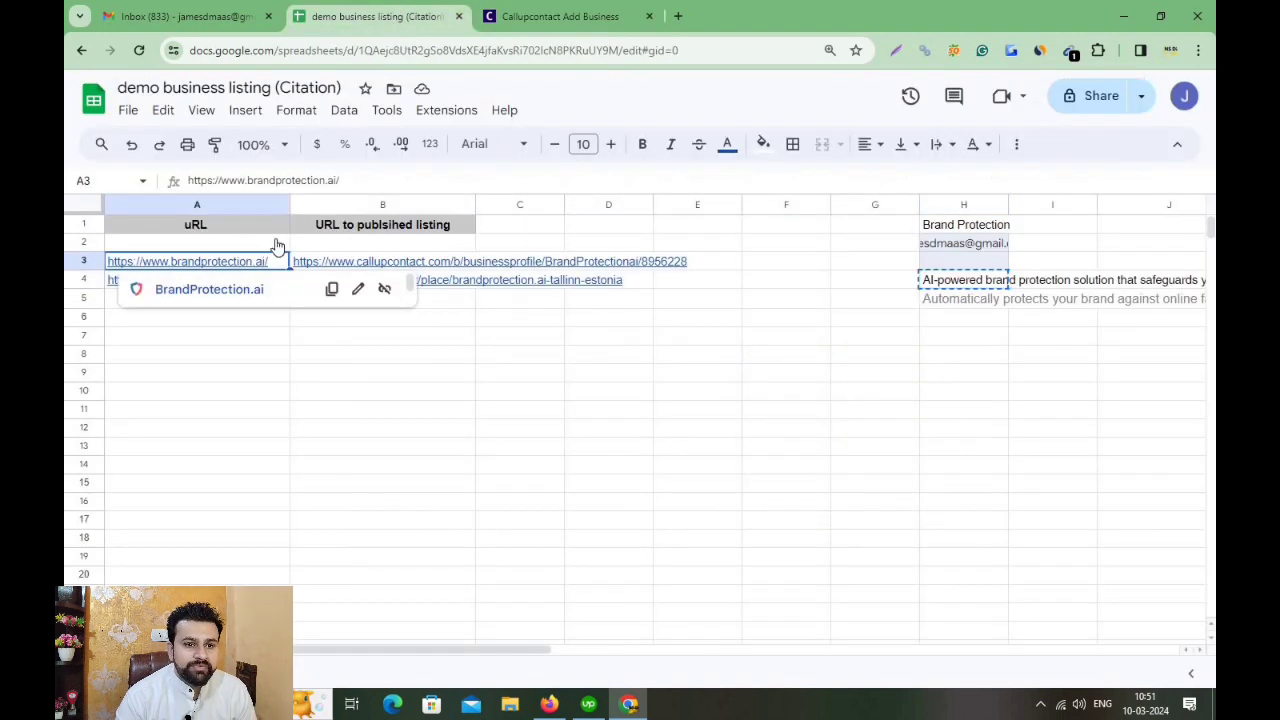
{"action": "right_click", "coordinate": [245, 262]}
{"action": "left_click", "coordinate": [303, 200]}
{"action": "left_click", "coordinate": [575, 16]}
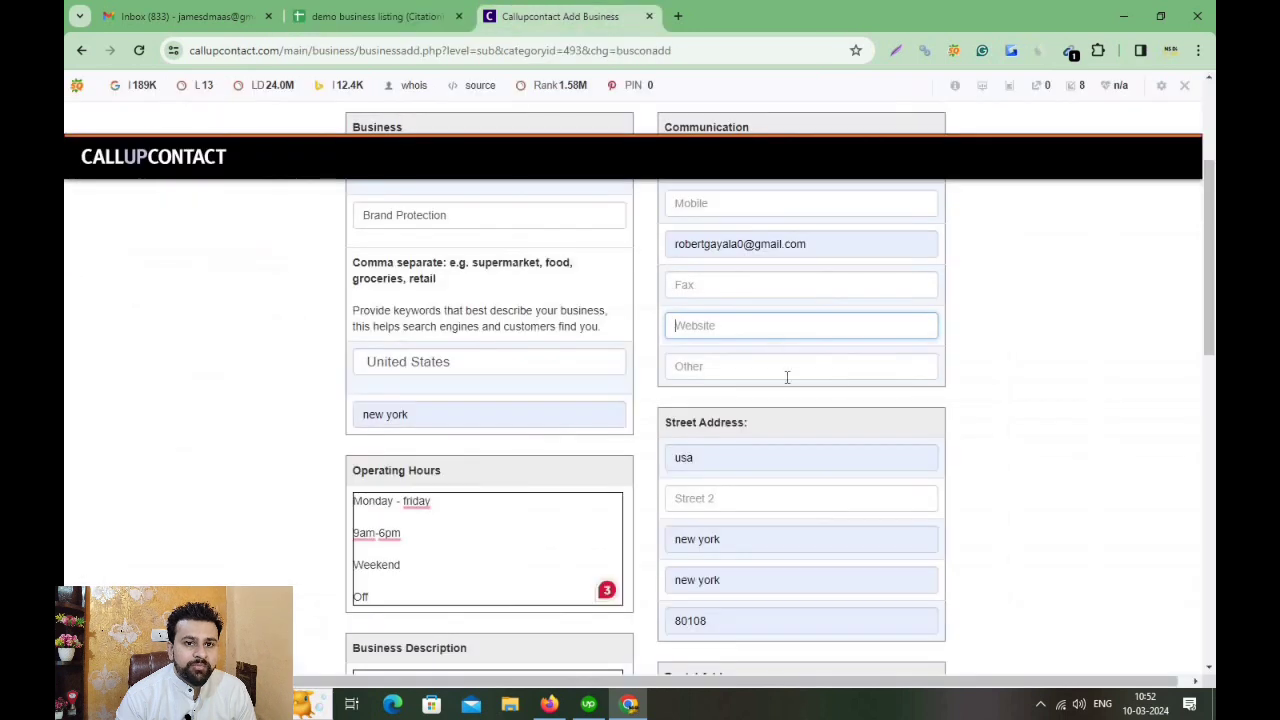
{"action": "left_click", "coordinate": [745, 331]}
{"action": "left_click", "coordinate": [602, 398]}
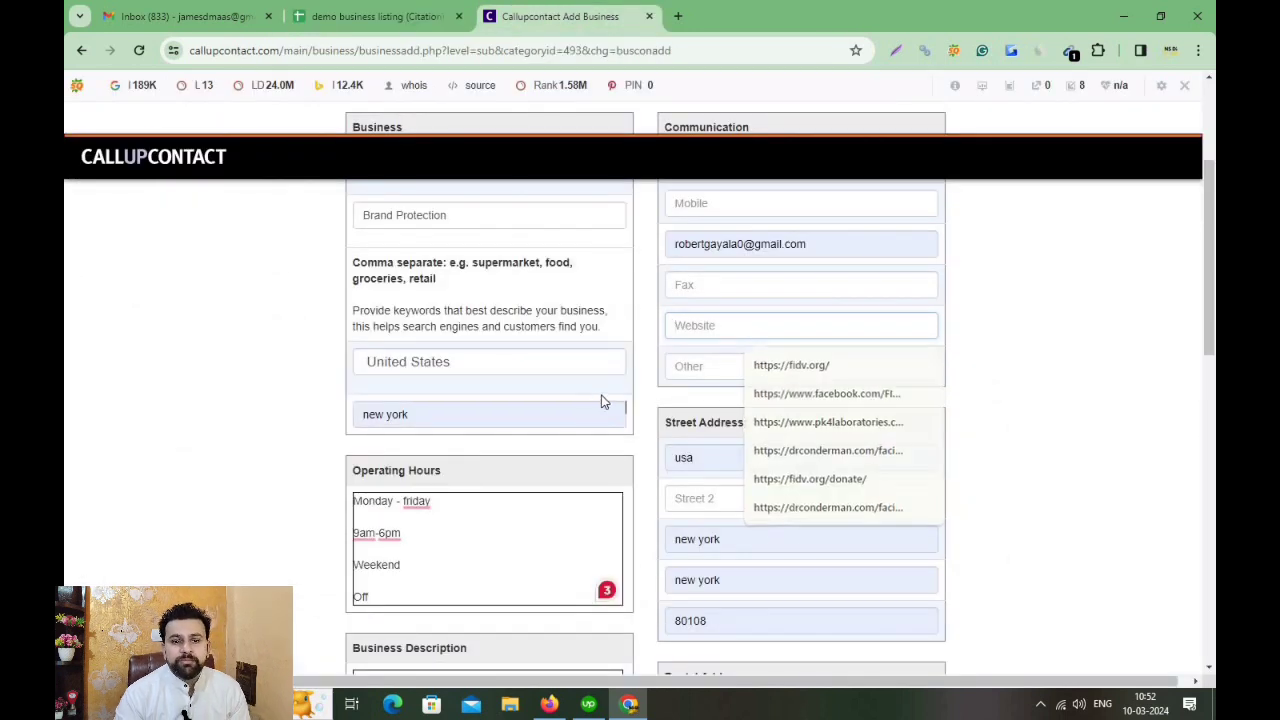
{"action": "right_click", "coordinate": [732, 330]}
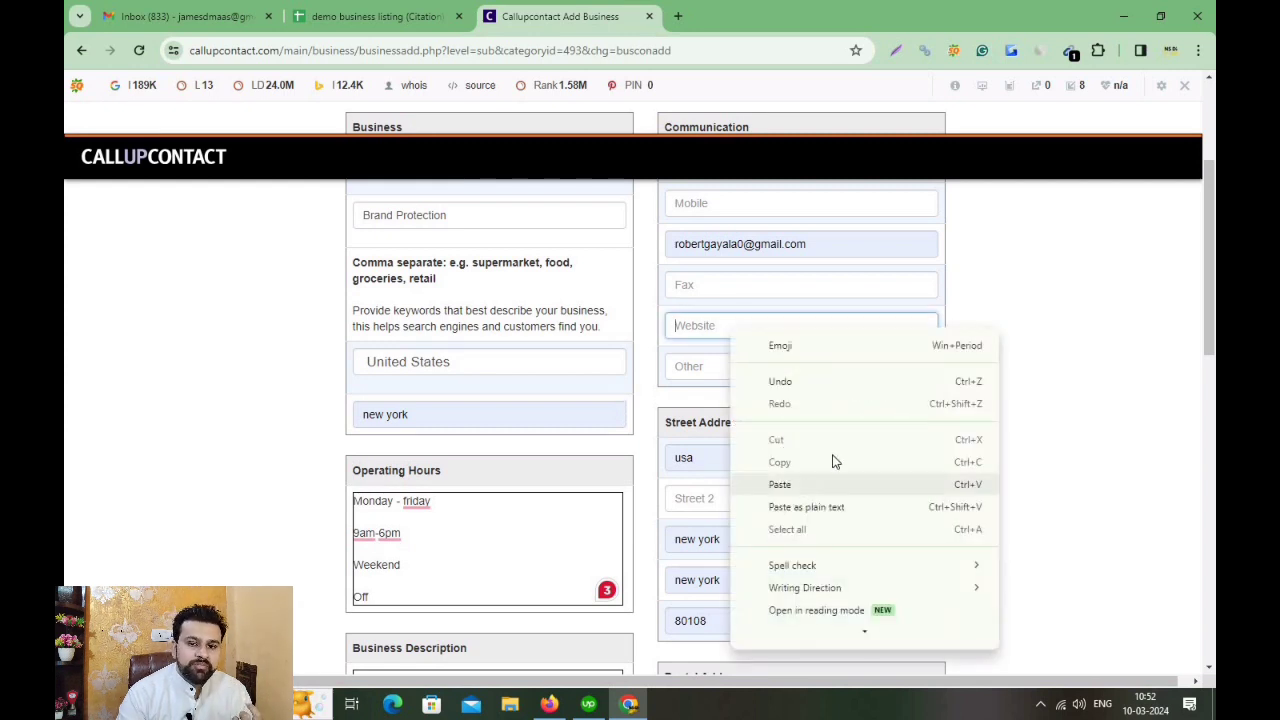
{"action": "left_click", "coordinate": [815, 484]}
Copy brandprotection from the website address into the Other field of the Communication section.
{"action": "scroll", "coordinate": [837, 347], "scroll_direction": "down", "scroll_amount": 1}
{"action": "scroll", "coordinate": [830, 345], "scroll_direction": "down", "scroll_amount": 1}
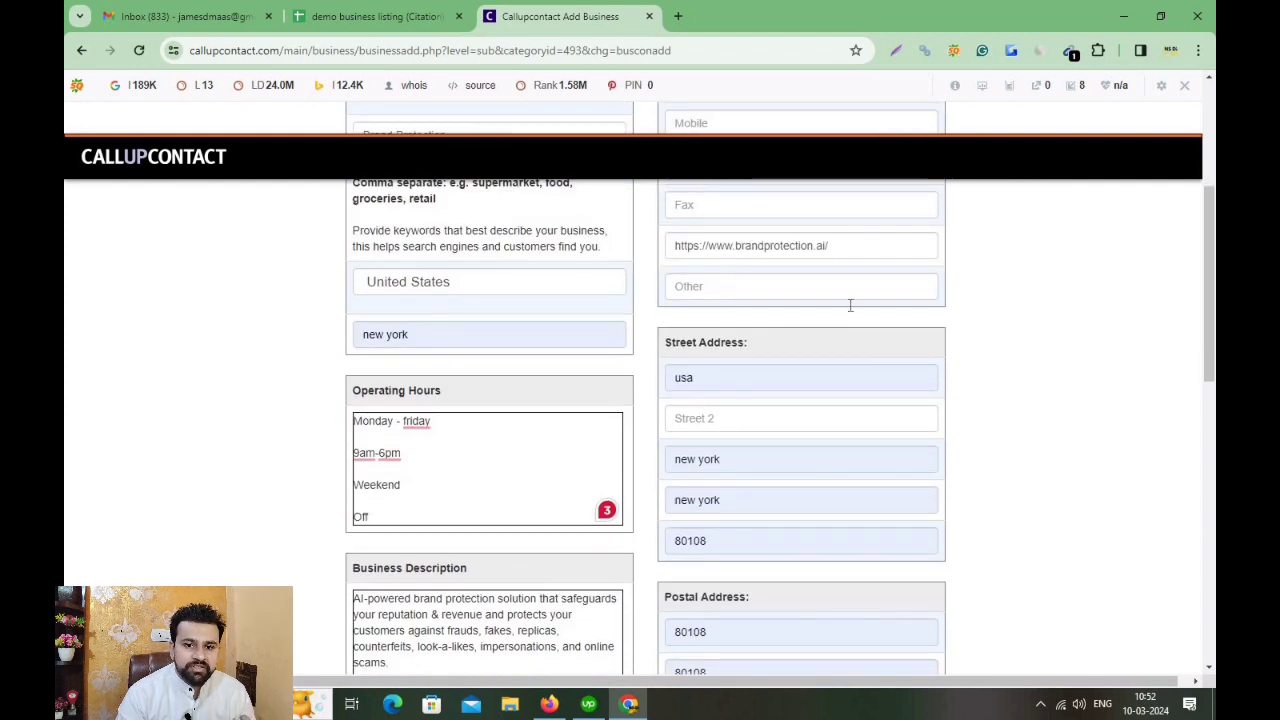
{"action": "left_click", "coordinate": [737, 289]}
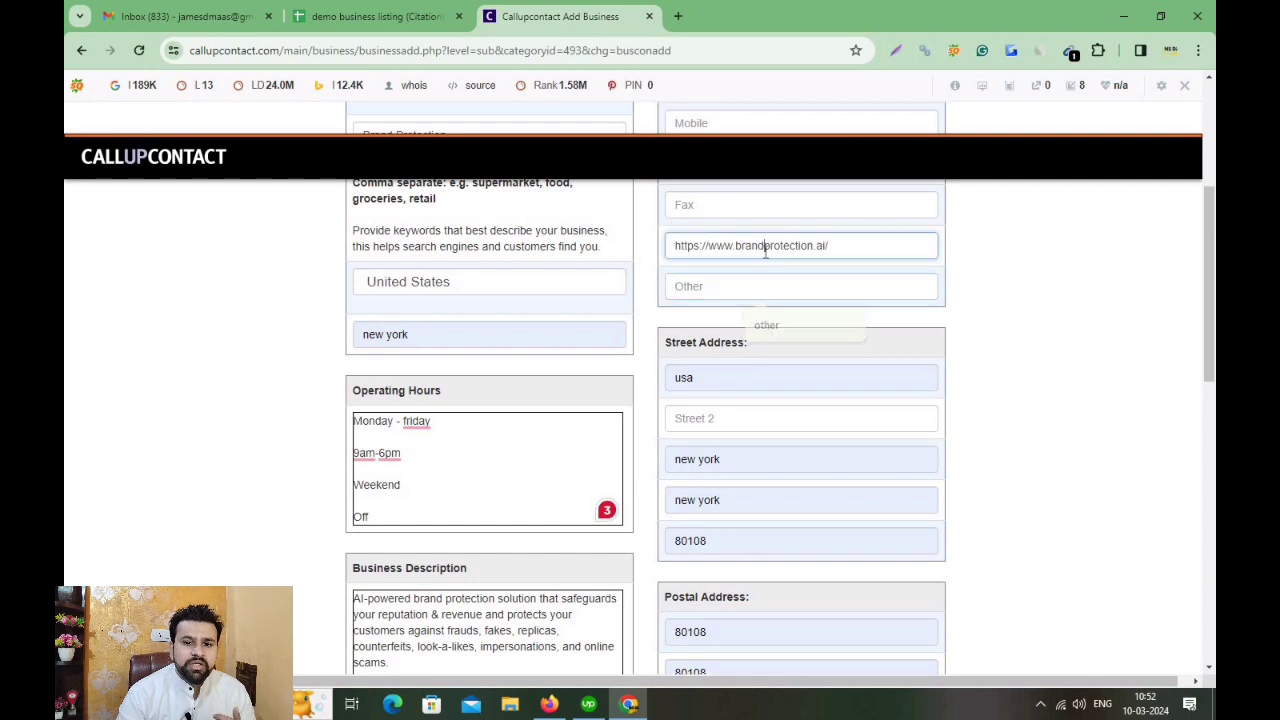
{"action": "double_click", "coordinate": [765, 247]}
{"action": "right_click", "coordinate": [765, 247]}
{"action": "left_click", "coordinate": [817, 328]}
{"action": "right_click", "coordinate": [720, 293]}
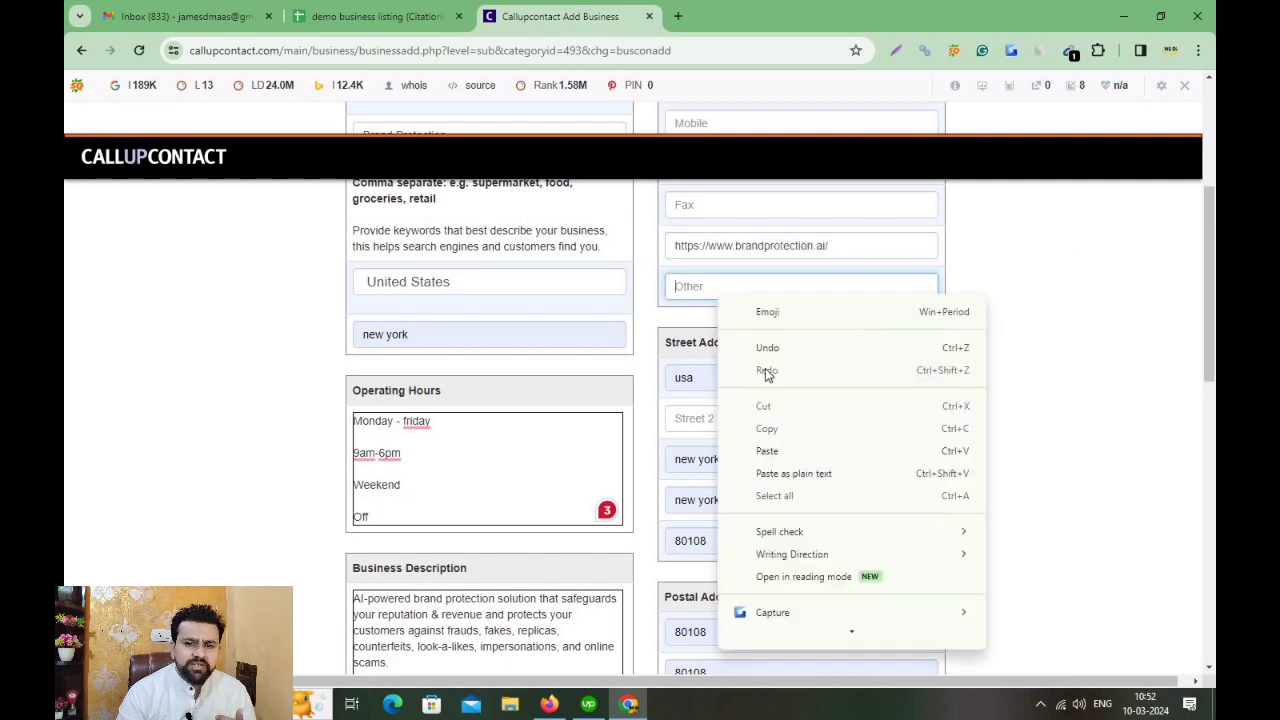
{"action": "left_click", "coordinate": [783, 450]}
Review the form's communication, address, operating hours, description and map sections before submitting.
{"action": "scroll", "coordinate": [1004, 468], "scroll_direction": "down", "scroll_amount": 1}
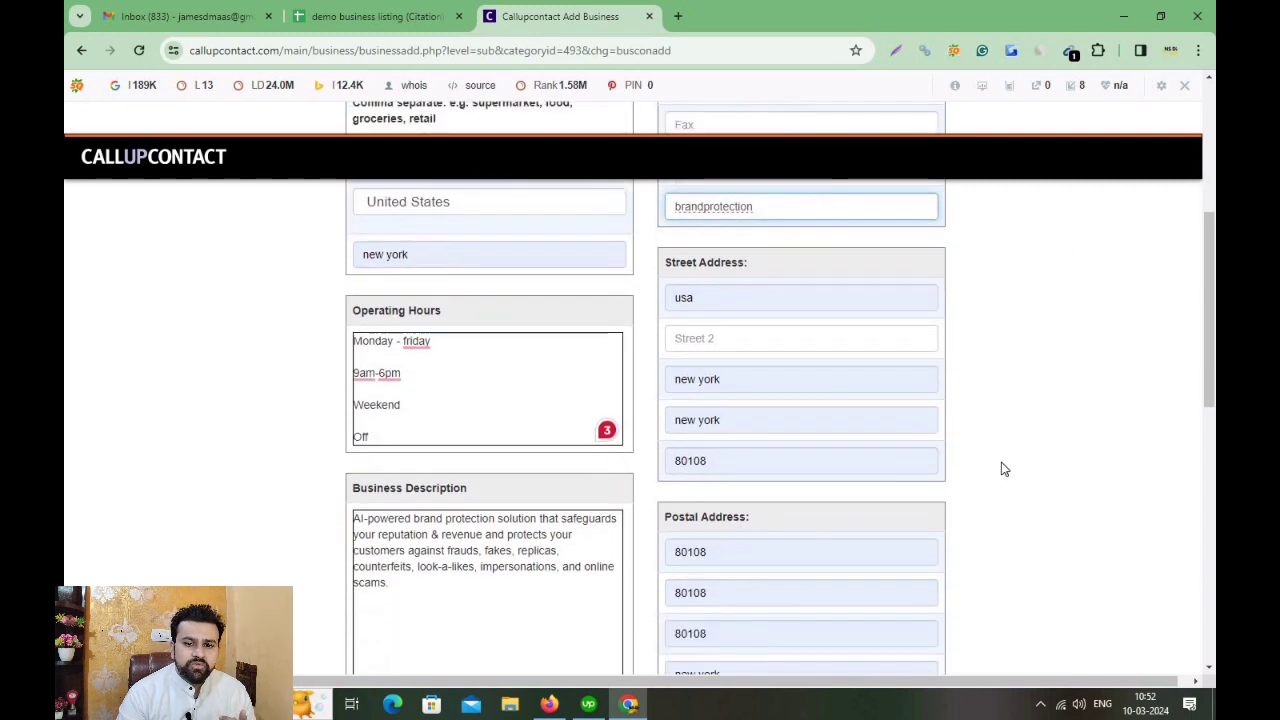
{"action": "scroll", "coordinate": [911, 466], "scroll_direction": "up", "scroll_amount": 3}
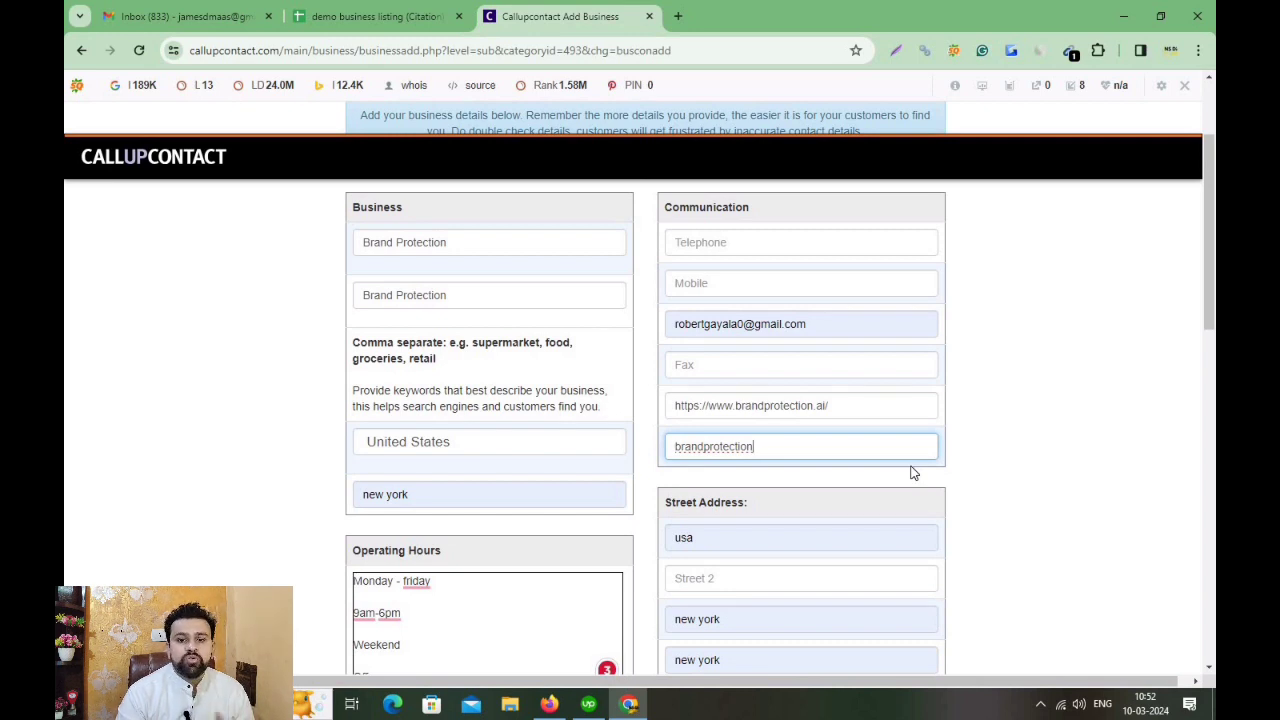
{"action": "scroll", "coordinate": [912, 472], "scroll_direction": "down", "scroll_amount": 5}
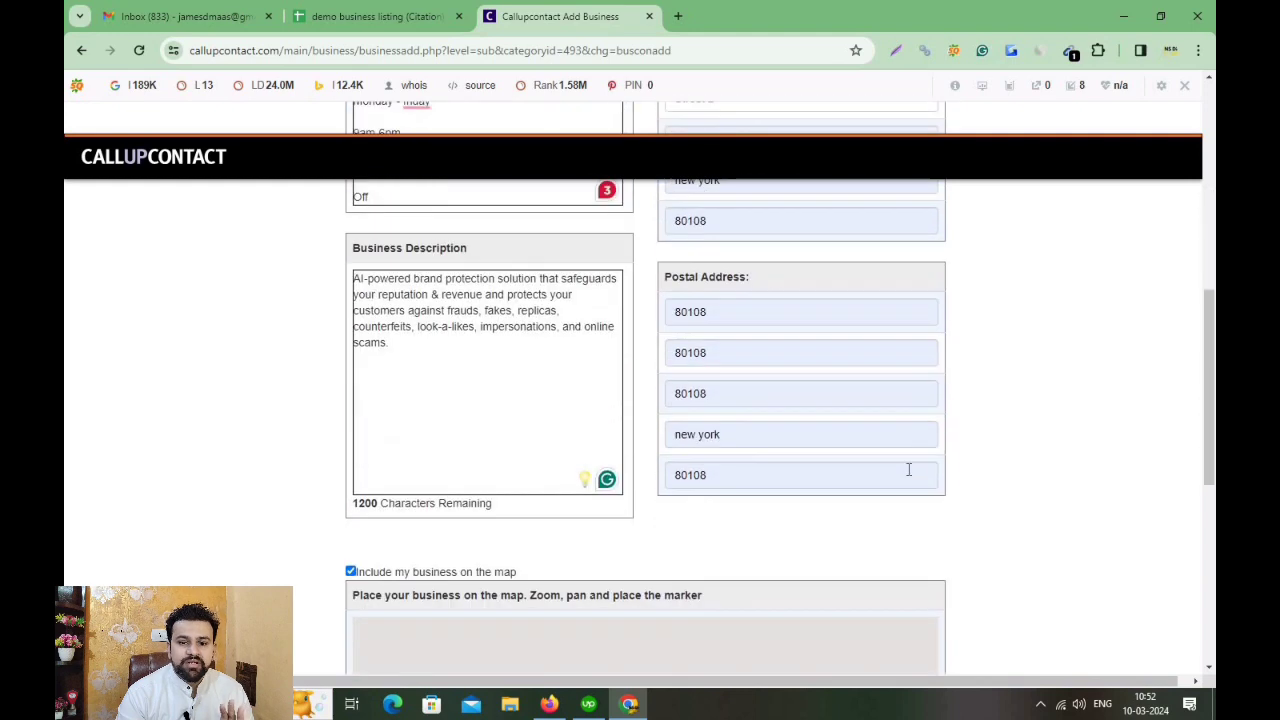
{"action": "scroll", "coordinate": [909, 469], "scroll_direction": "down", "scroll_amount": 1}
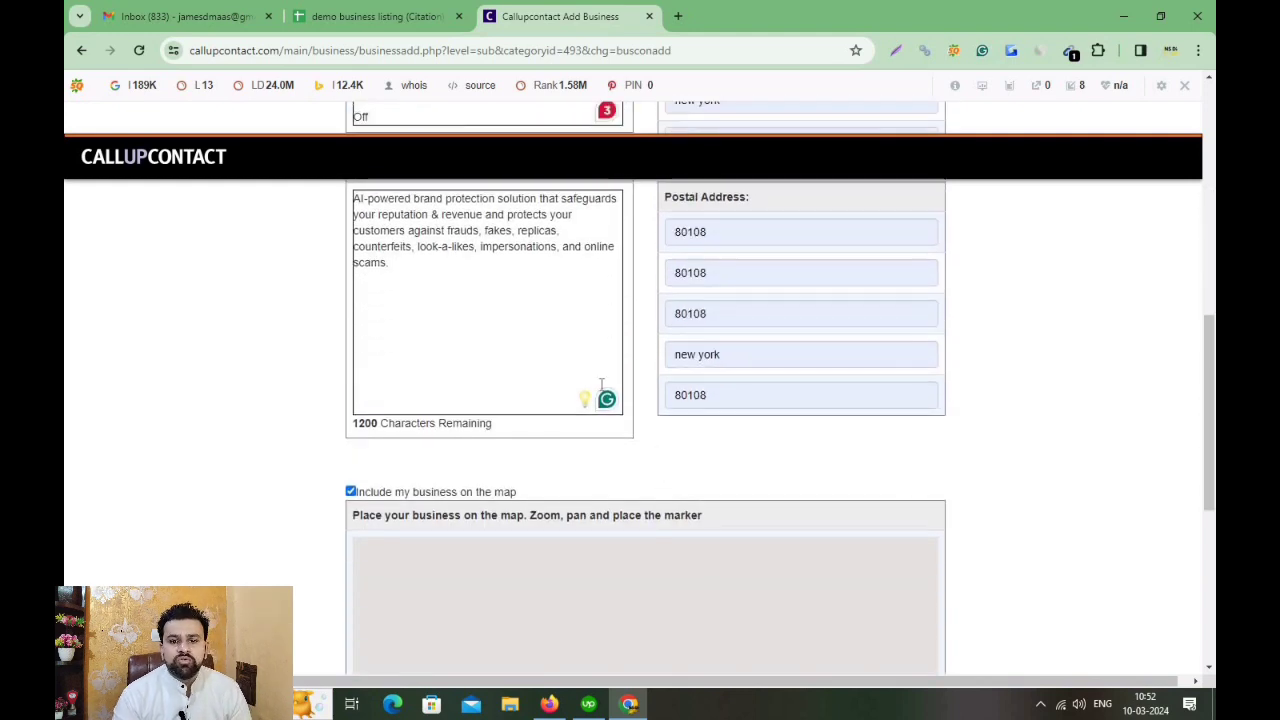
{"action": "scroll", "coordinate": [640, 397], "scroll_direction": "down", "scroll_amount": 1}
{"action": "scroll", "coordinate": [640, 397], "scroll_direction": "down", "scroll_amount": 3}
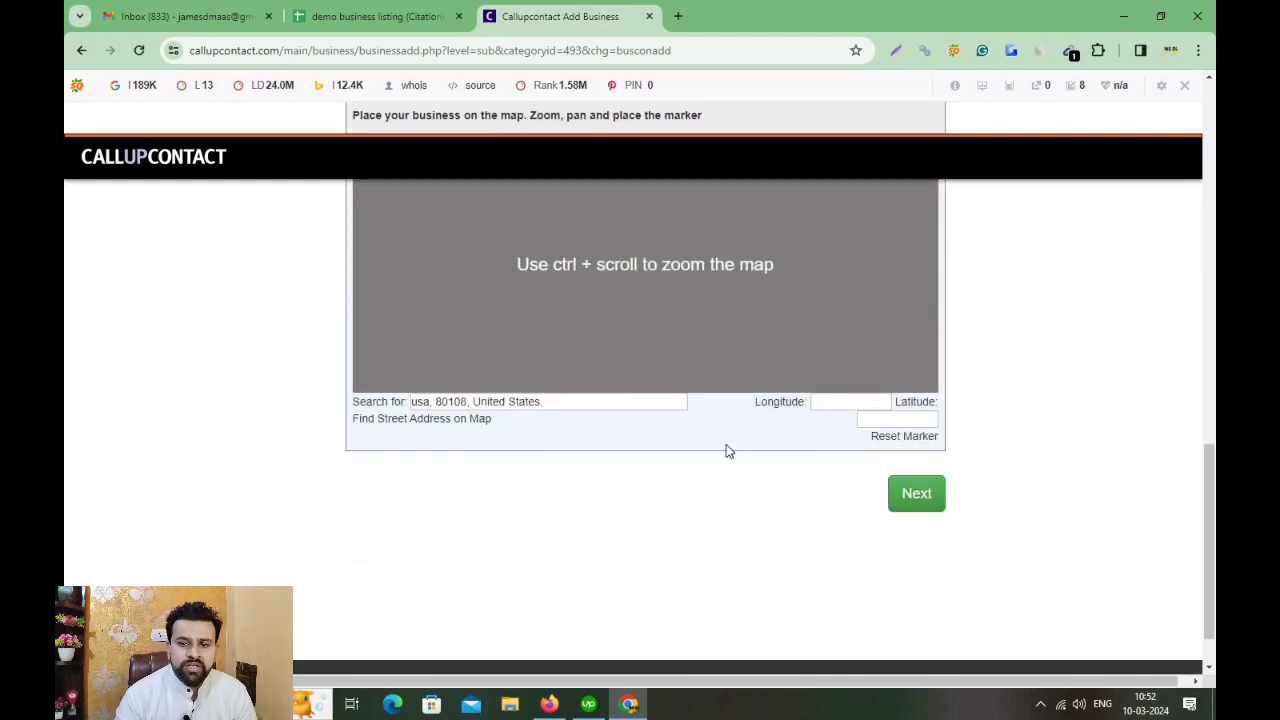
{"action": "scroll", "coordinate": [613, 449], "scroll_direction": "up", "scroll_amount": 8}
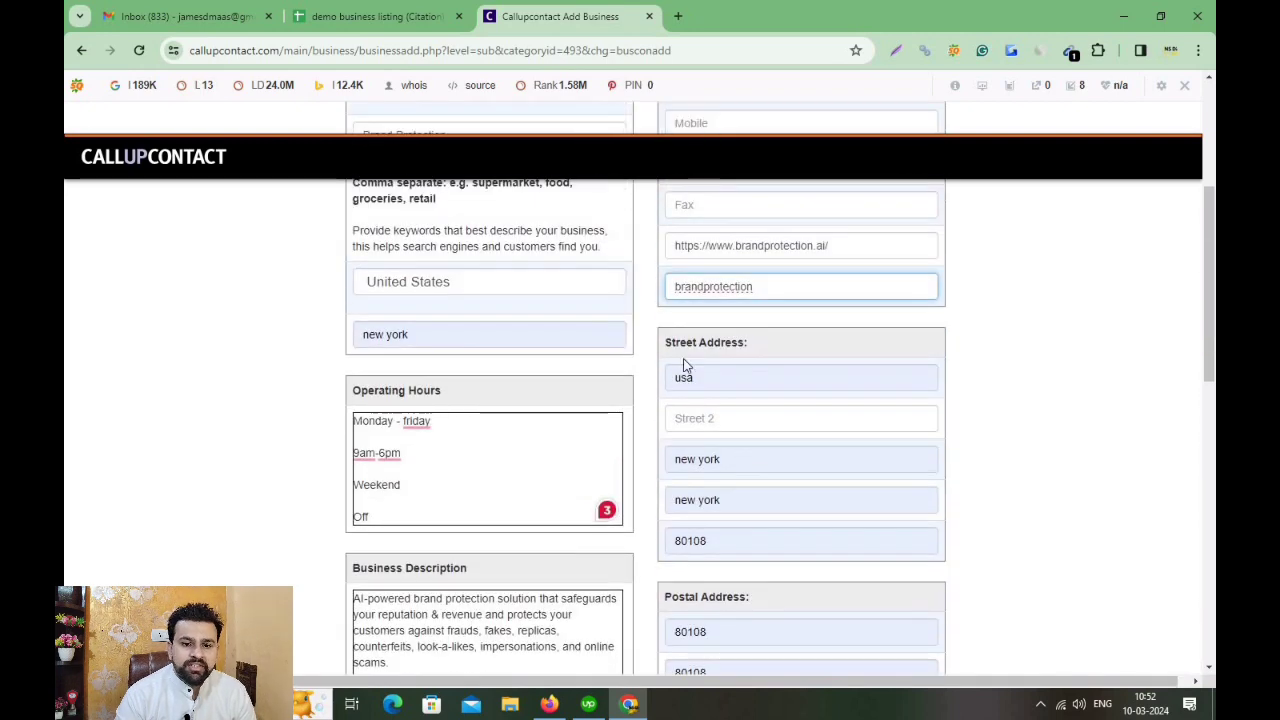
{"action": "scroll", "coordinate": [720, 440], "scroll_direction": "down", "scroll_amount": 2}
{"action": "scroll", "coordinate": [726, 428], "scroll_direction": "down", "scroll_amount": 4}
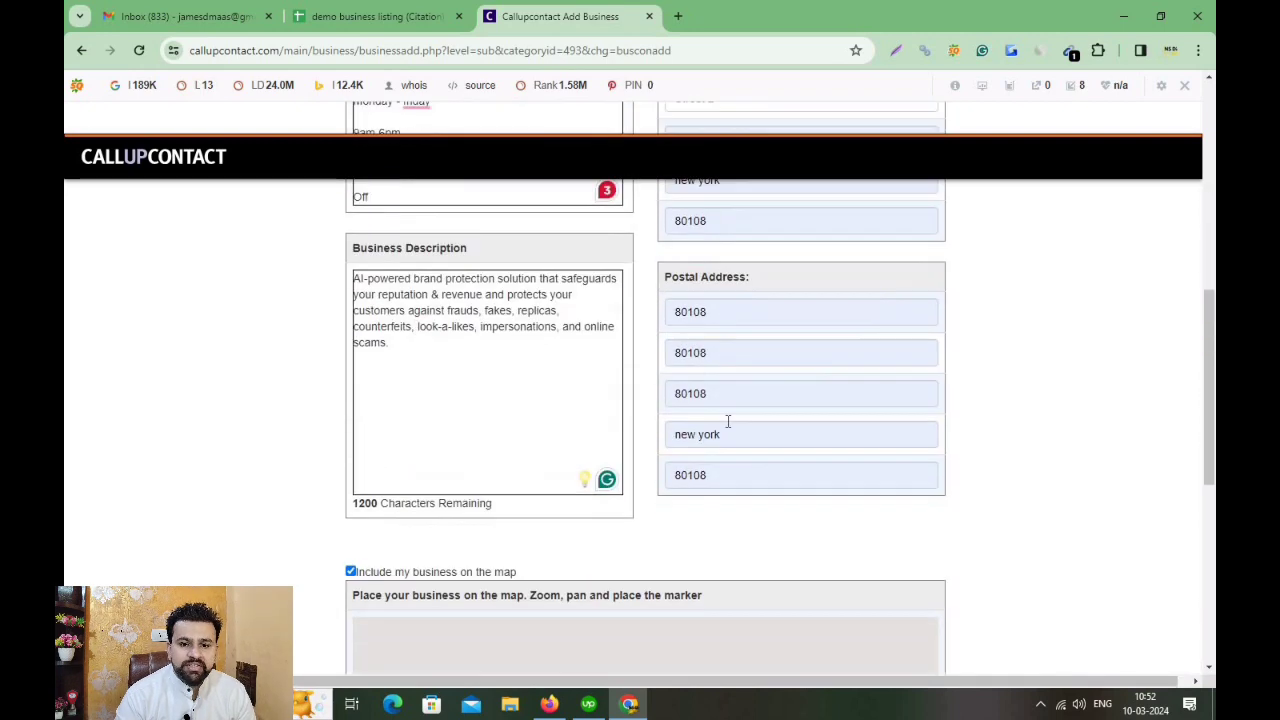
{"action": "scroll", "coordinate": [804, 476], "scroll_direction": "down", "scroll_amount": 2}
Submit the business details and open the Brand Protection work group listing in a new browser tab.
{"action": "left_click", "coordinate": [922, 576]}
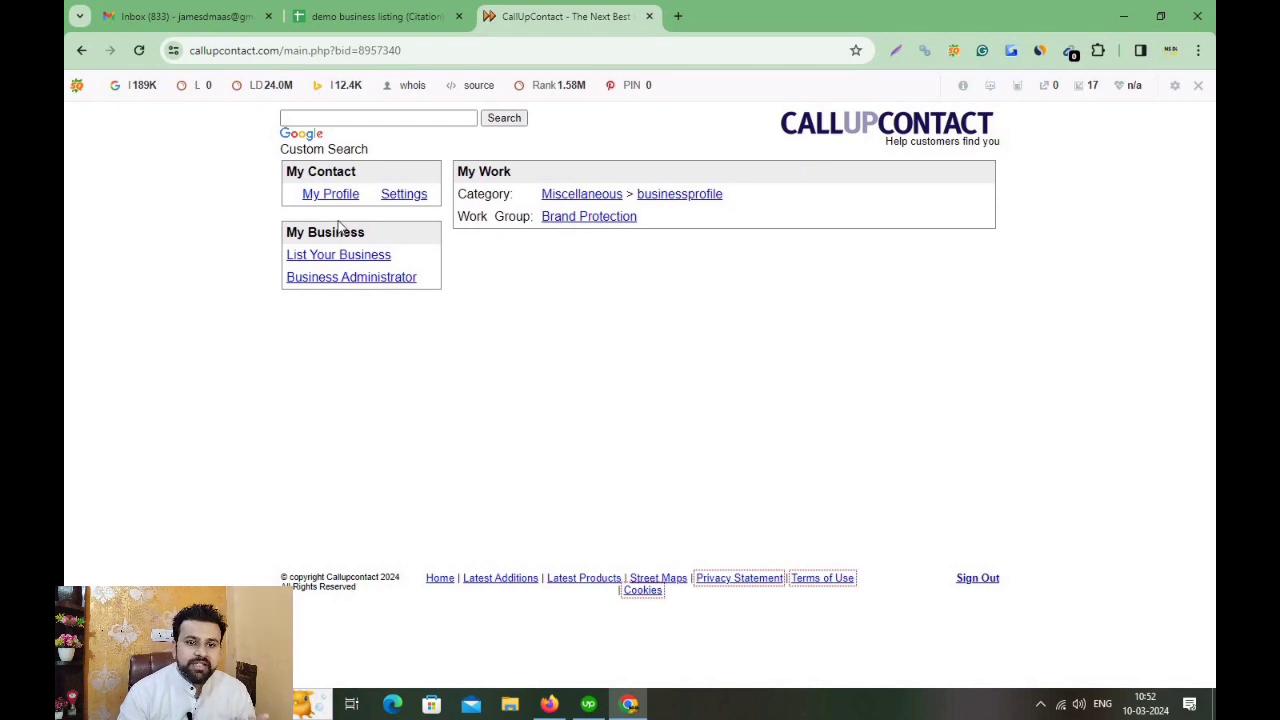
{"action": "right_click", "coordinate": [600, 224]}
{"action": "left_click", "coordinate": [665, 237]}
{"action": "left_click", "coordinate": [724, 16]}
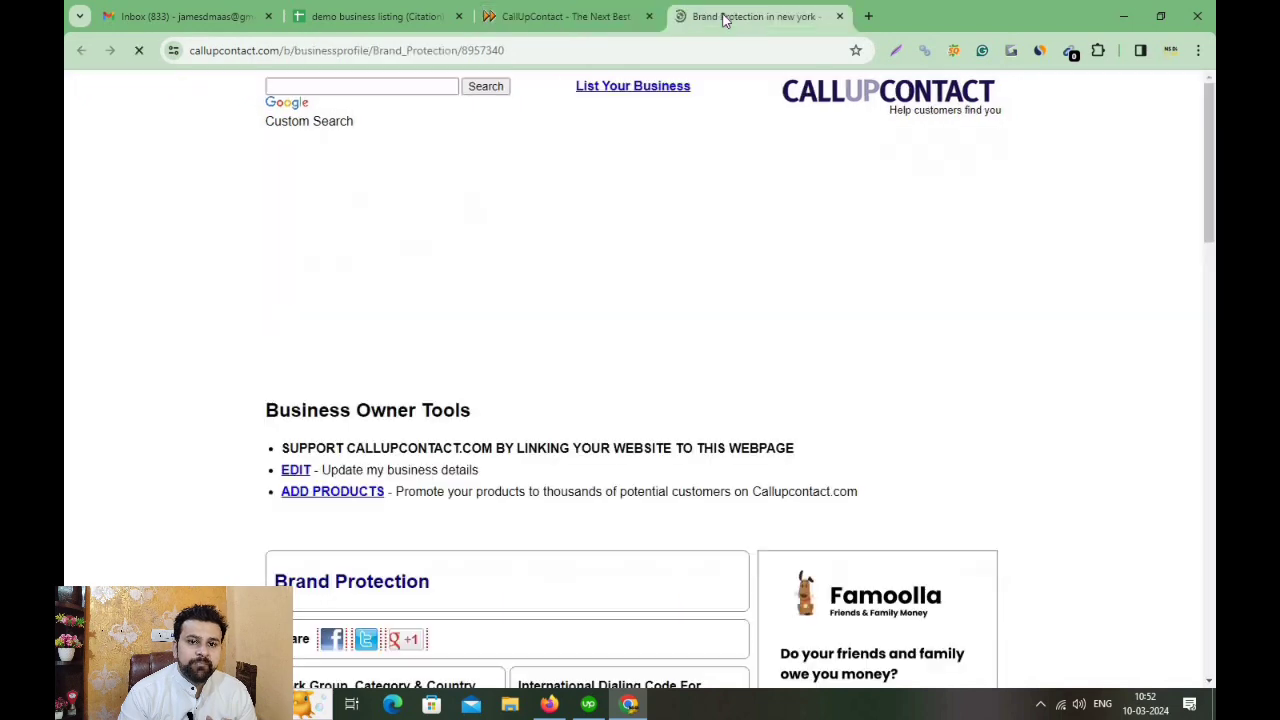
{"action": "scroll", "coordinate": [548, 330], "scroll_direction": "down", "scroll_amount": 3}
{"action": "scroll", "coordinate": [548, 330], "scroll_direction": "down", "scroll_amount": 4}
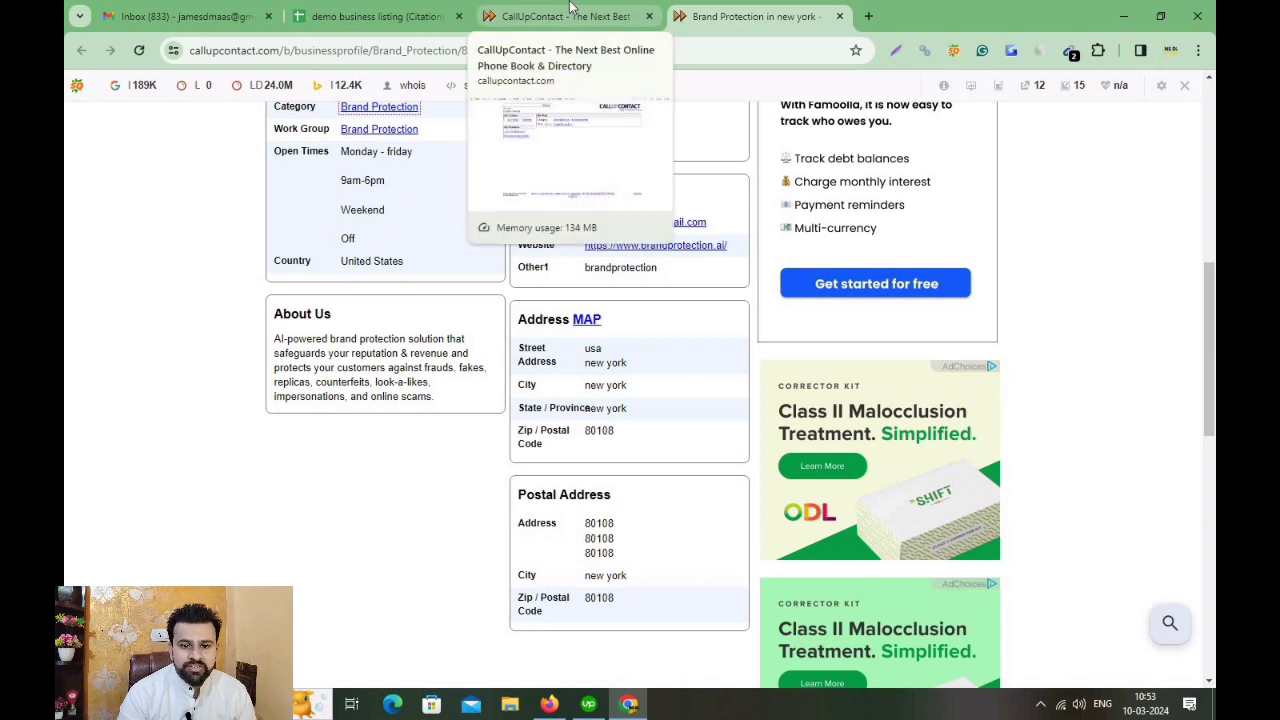
View the account's My Profile page from the CallUpContact home page, and return to the home page.
{"action": "left_click", "coordinate": [572, 10]}
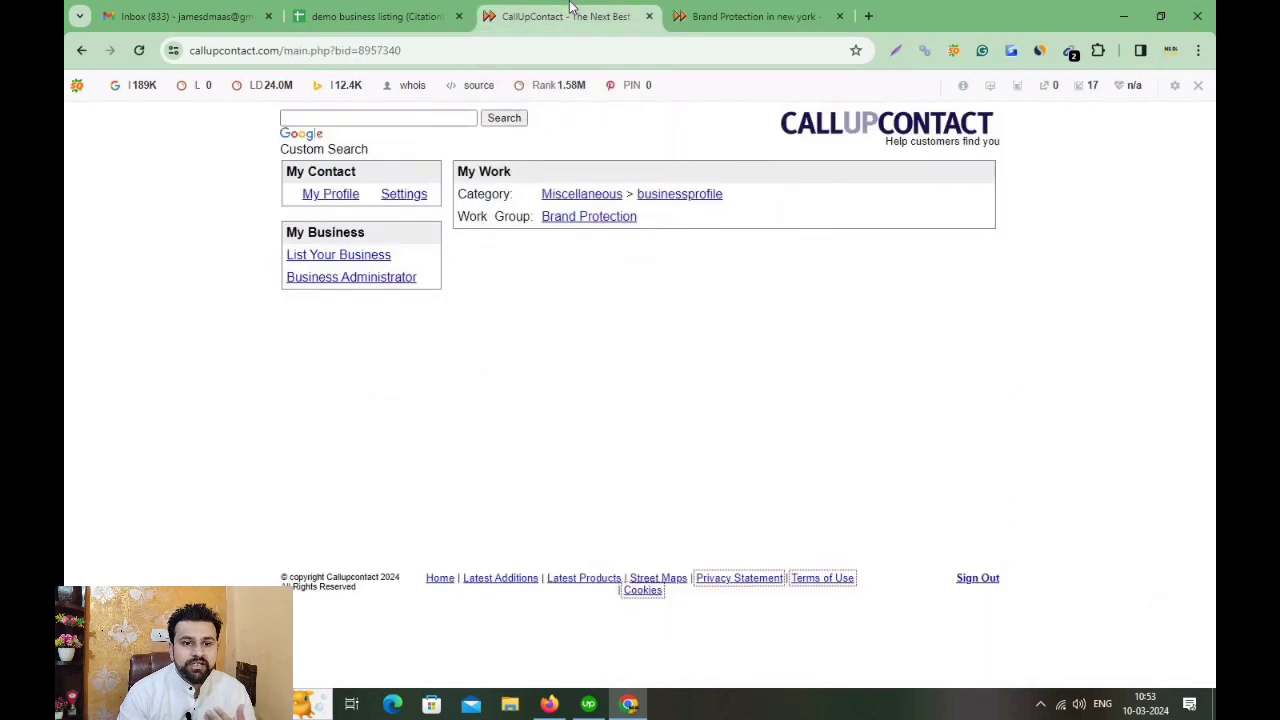
{"action": "left_click", "coordinate": [320, 201]}
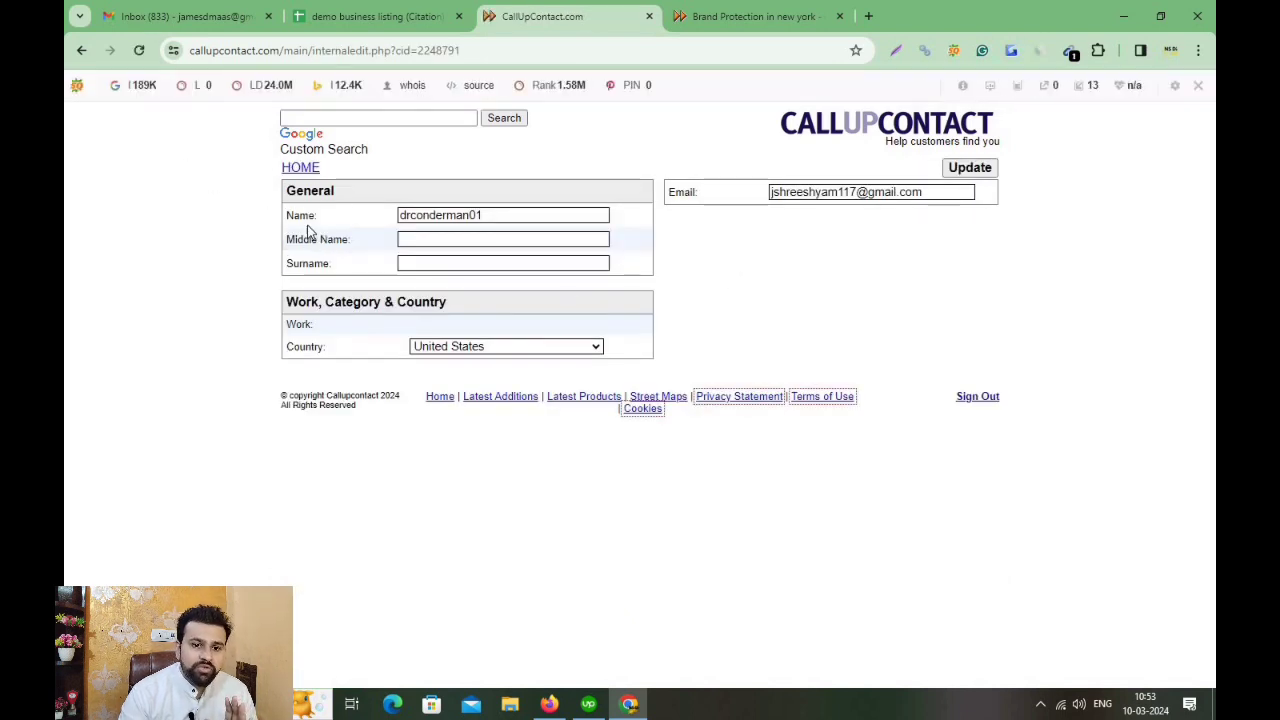
{"action": "left_click", "coordinate": [82, 50]}
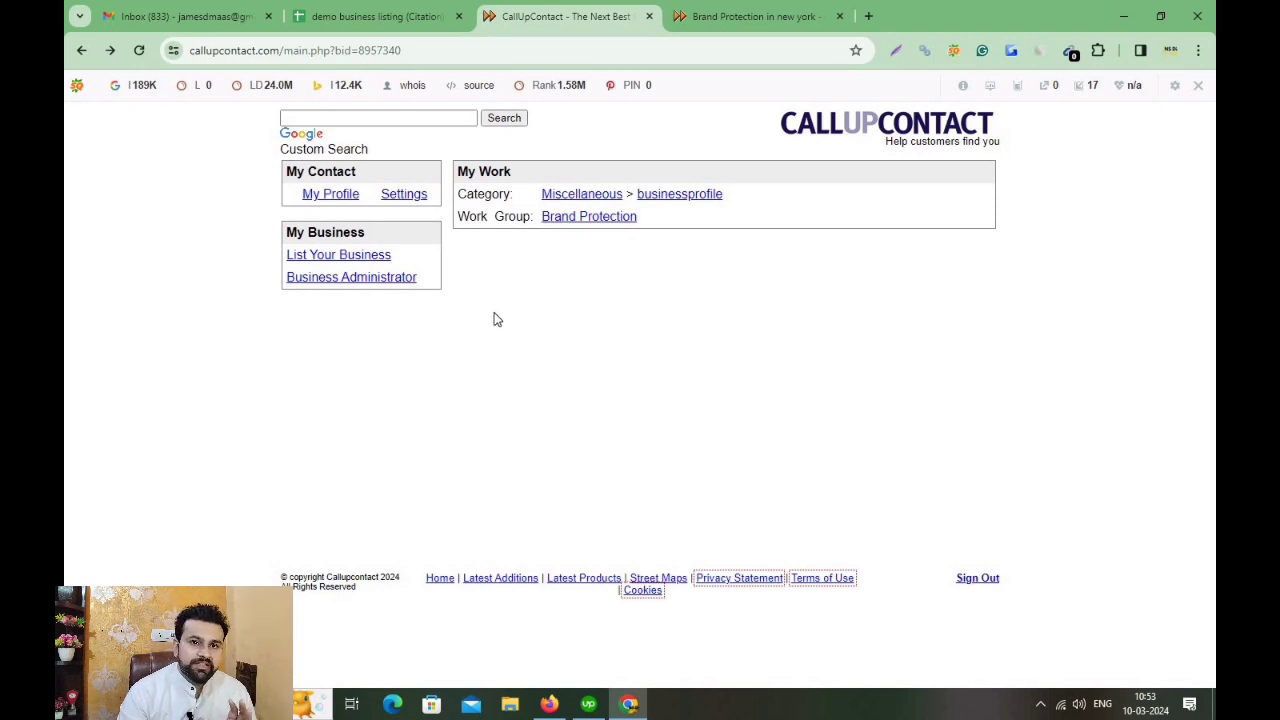
Check the published Brand Protection listing's category, open times, About Us text, contact details and addresses.
{"action": "left_click", "coordinate": [756, 16]}
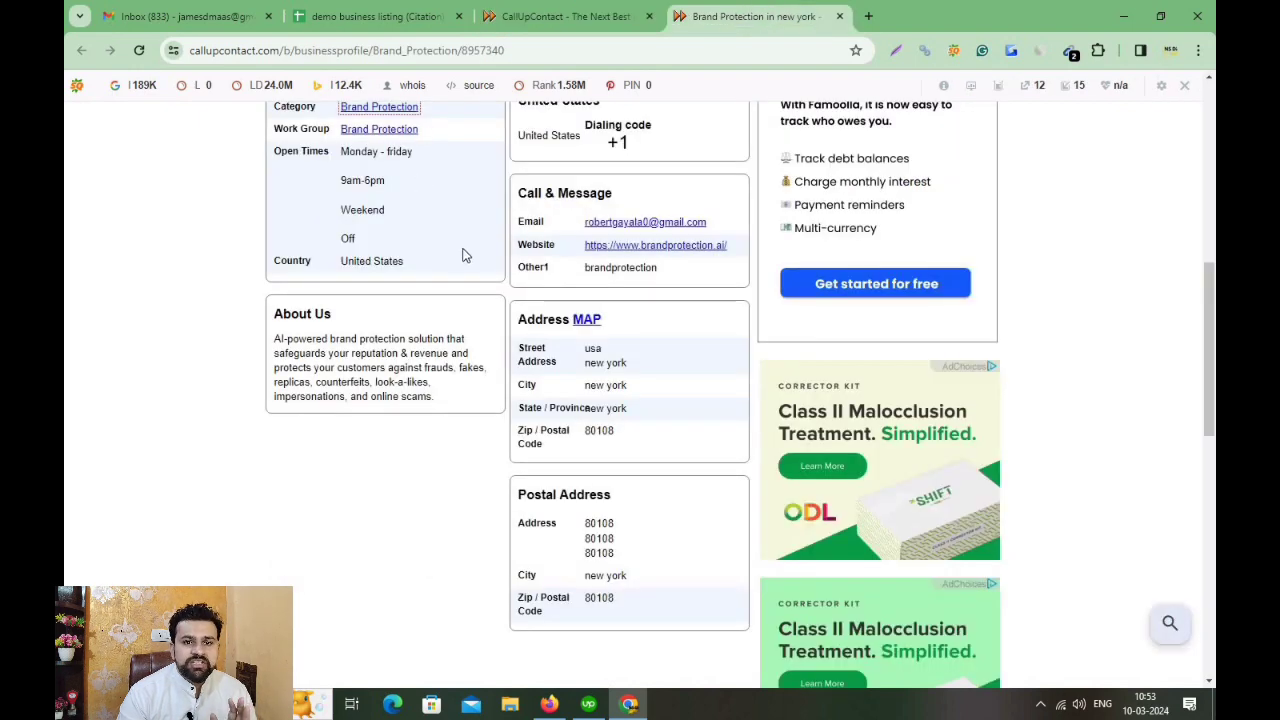
{"action": "scroll", "coordinate": [466, 254], "scroll_direction": "up", "scroll_amount": 2}
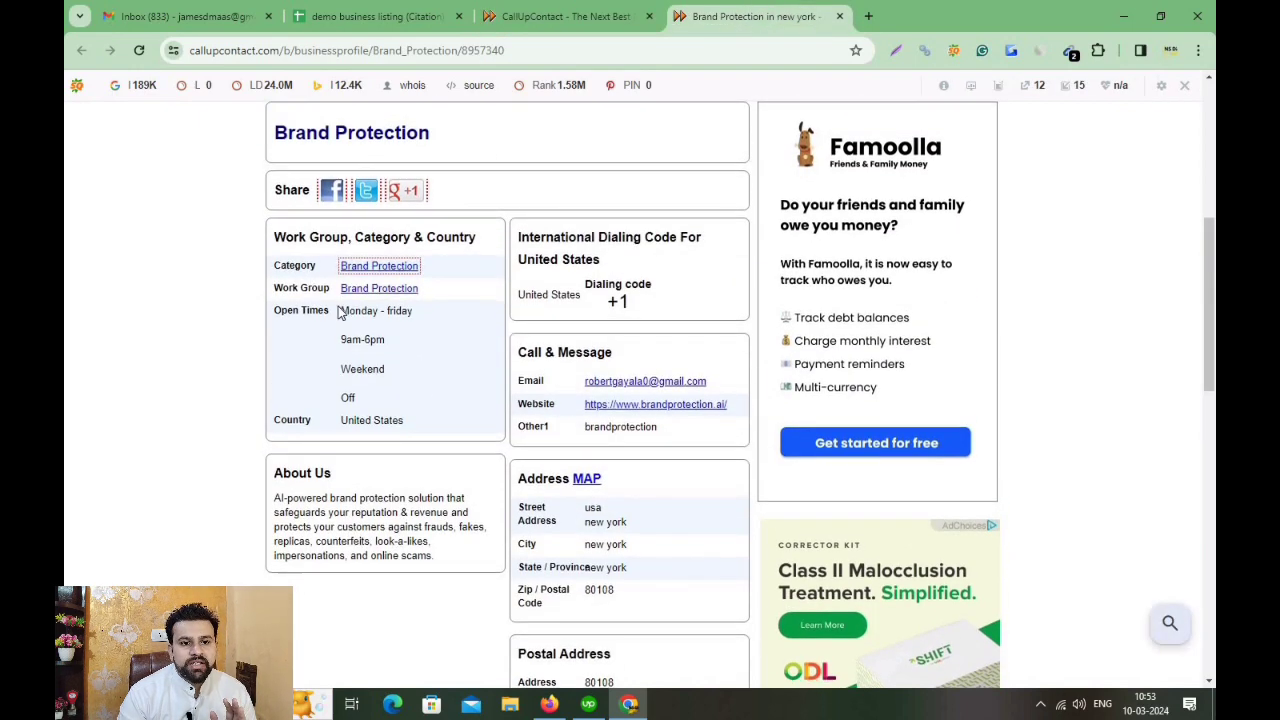
{"action": "scroll", "coordinate": [335, 305], "scroll_direction": "down", "scroll_amount": 1}
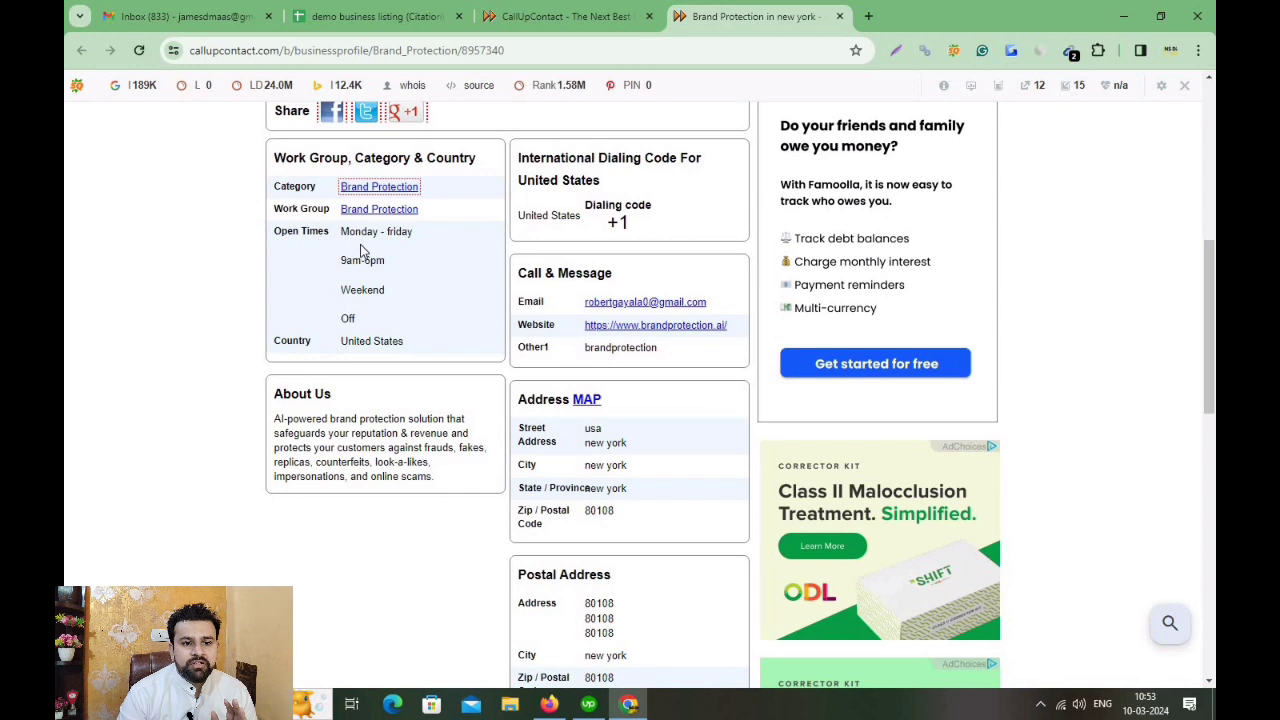
{"action": "scroll", "coordinate": [365, 254], "scroll_direction": "down", "scroll_amount": 1}
{"action": "triple_click", "coordinate": [352, 345]}
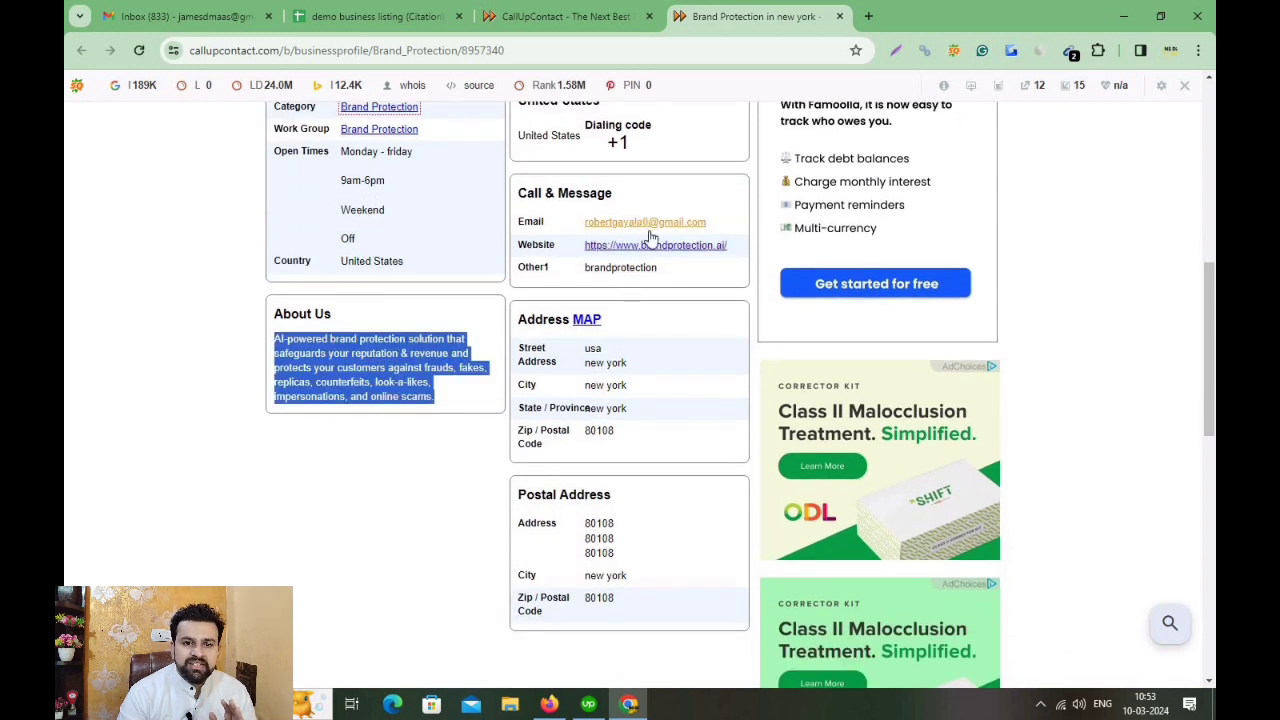
{"action": "scroll", "coordinate": [643, 252], "scroll_direction": "down", "scroll_amount": 1}
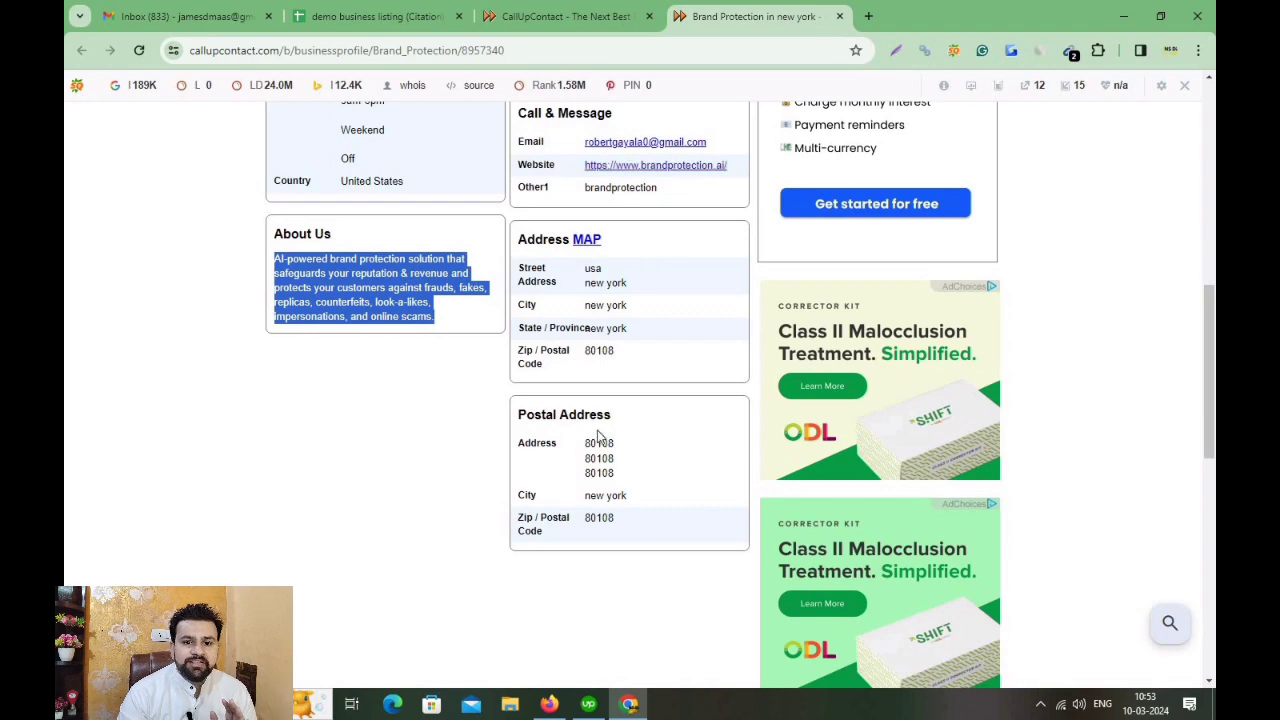
{"action": "scroll", "coordinate": [605, 340], "scroll_direction": "up", "scroll_amount": 6}
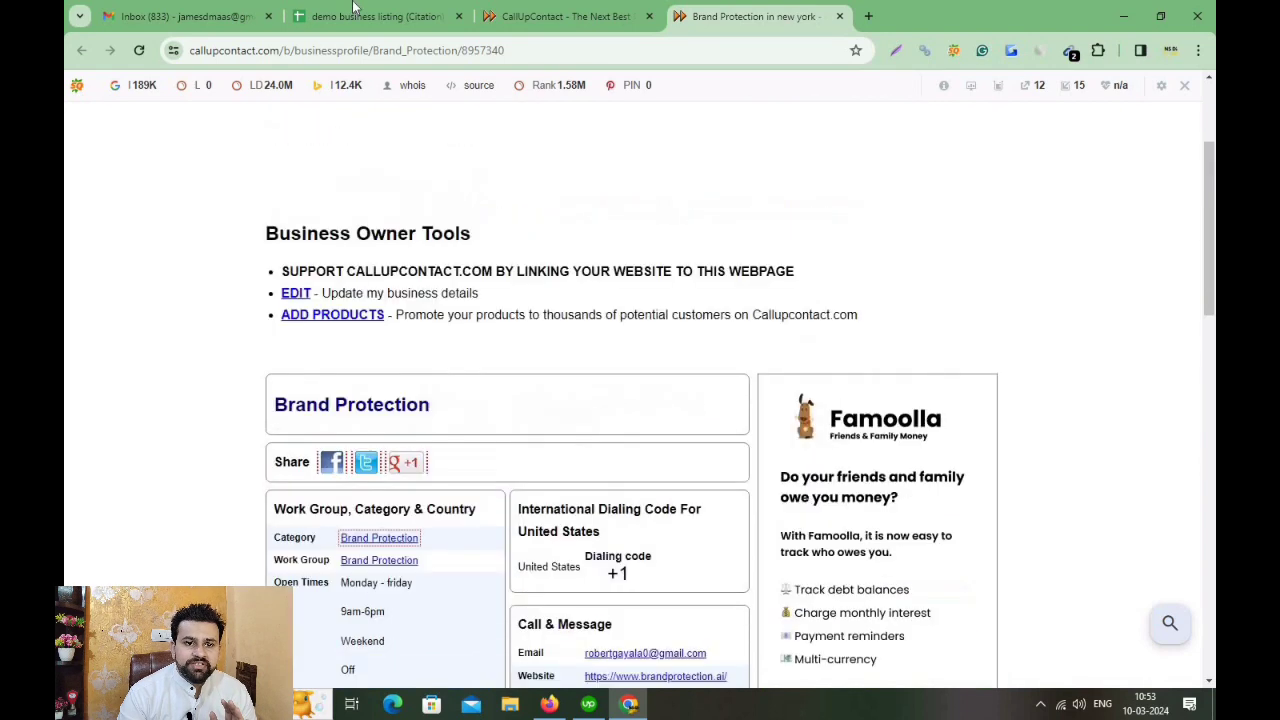
Copy the published Brand Protection listing's URL and paste it over the existing CallUpContact link in B3 of the demo spreadsheet.
{"action": "left_click", "coordinate": [372, 52]}
{"action": "right_click", "coordinate": [372, 52]}
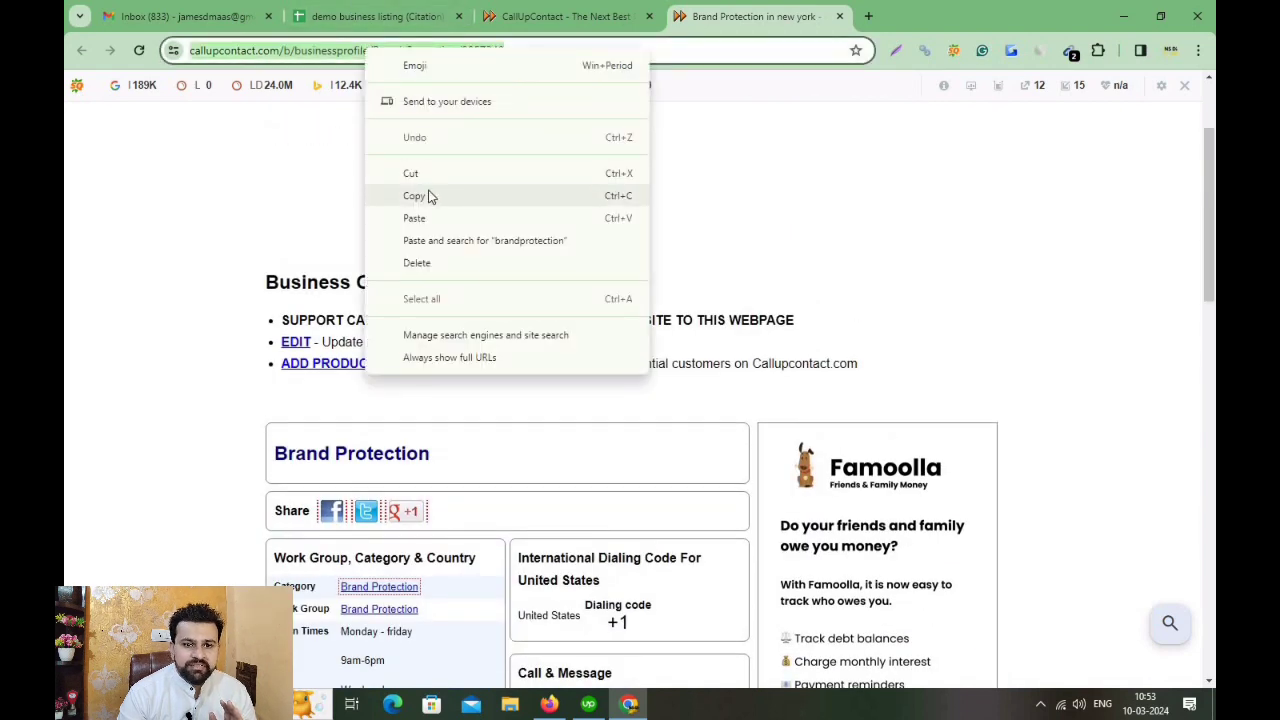
{"action": "left_click", "coordinate": [466, 194]}
{"action": "left_click", "coordinate": [380, 8]}
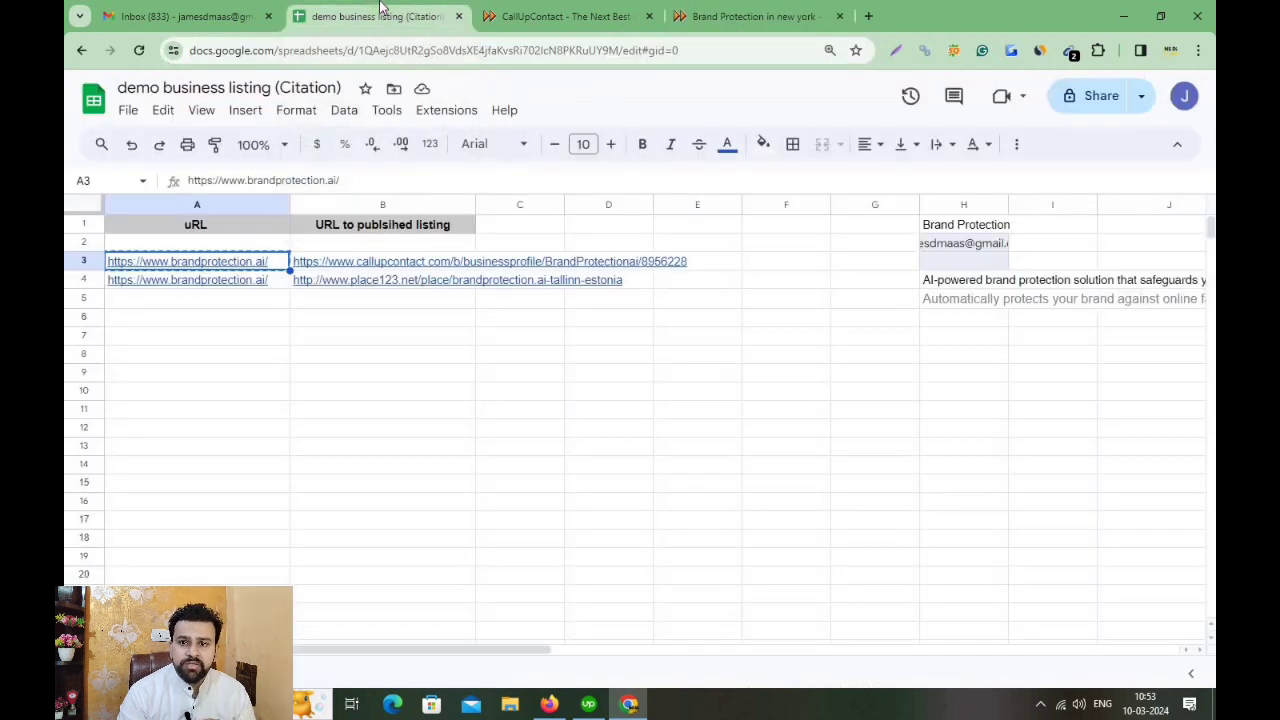
{"action": "left_click", "coordinate": [375, 412]}
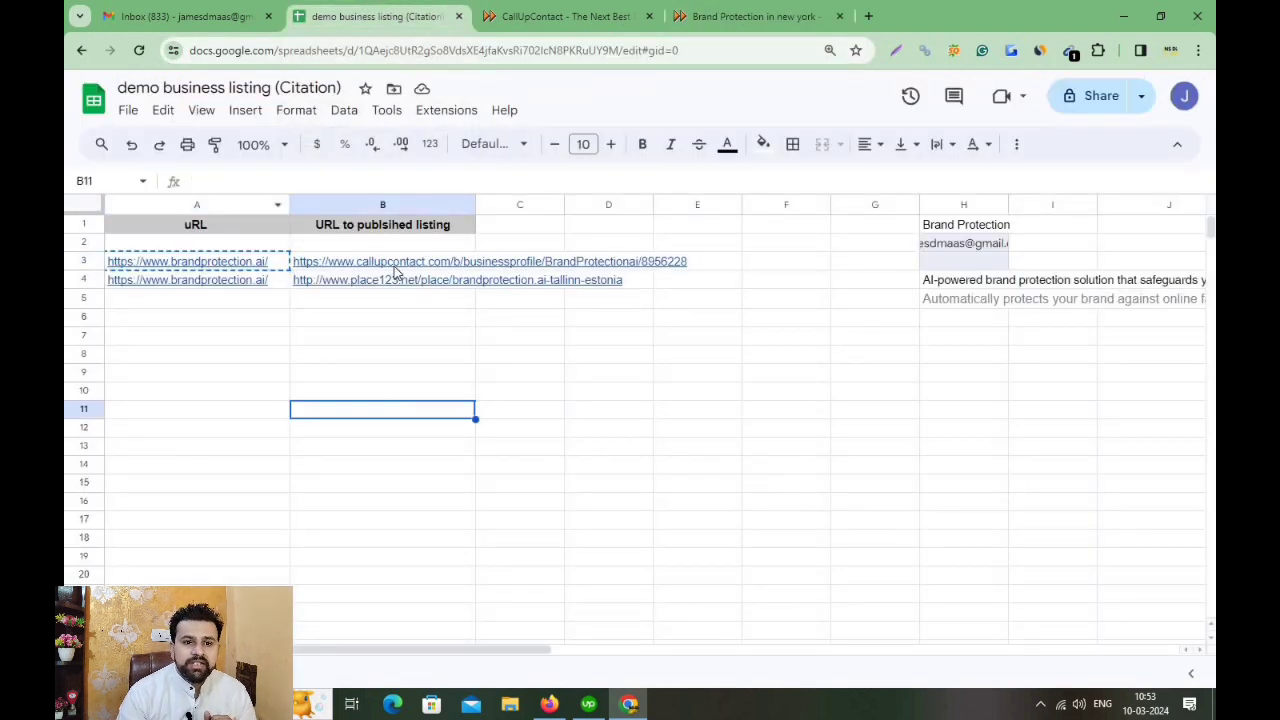
{"action": "right_click", "coordinate": [400, 261]}
{"action": "left_click", "coordinate": [411, 216]}
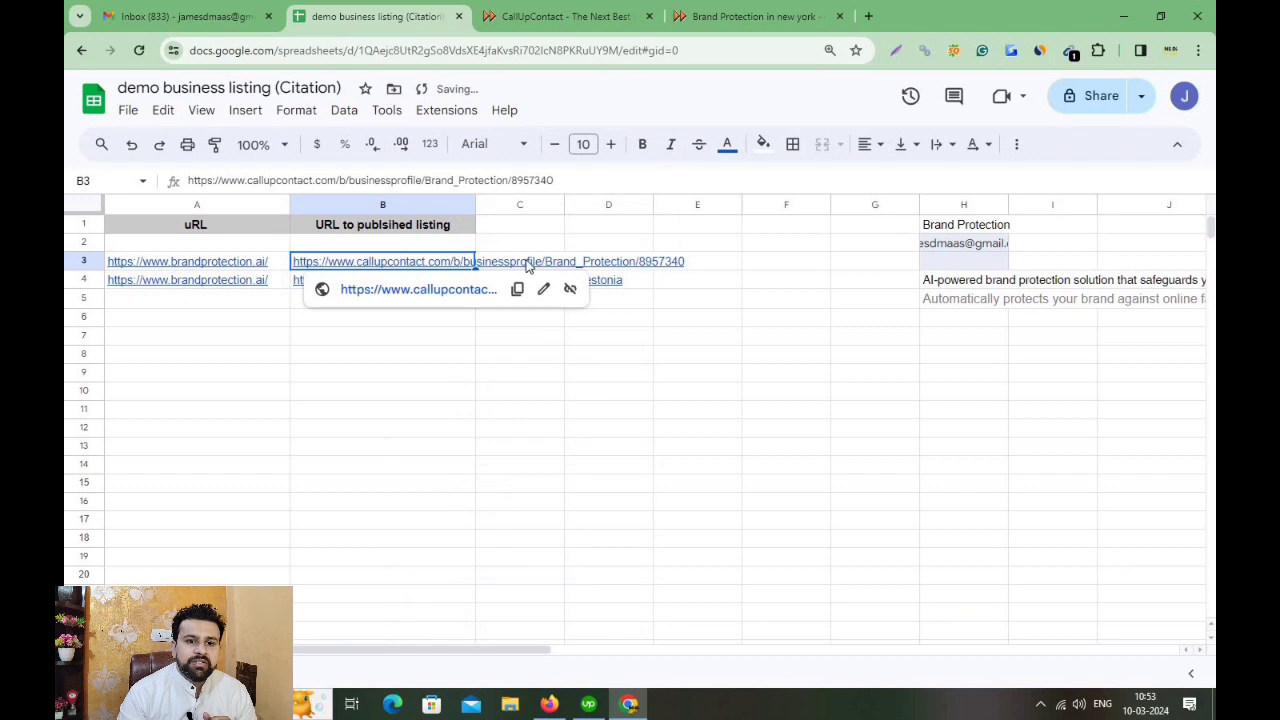
Mark the CallUpContact row as finished by entering Done in C3.
{"action": "left_click", "coordinate": [527, 261]}
{"action": "type", "text": "Done"}
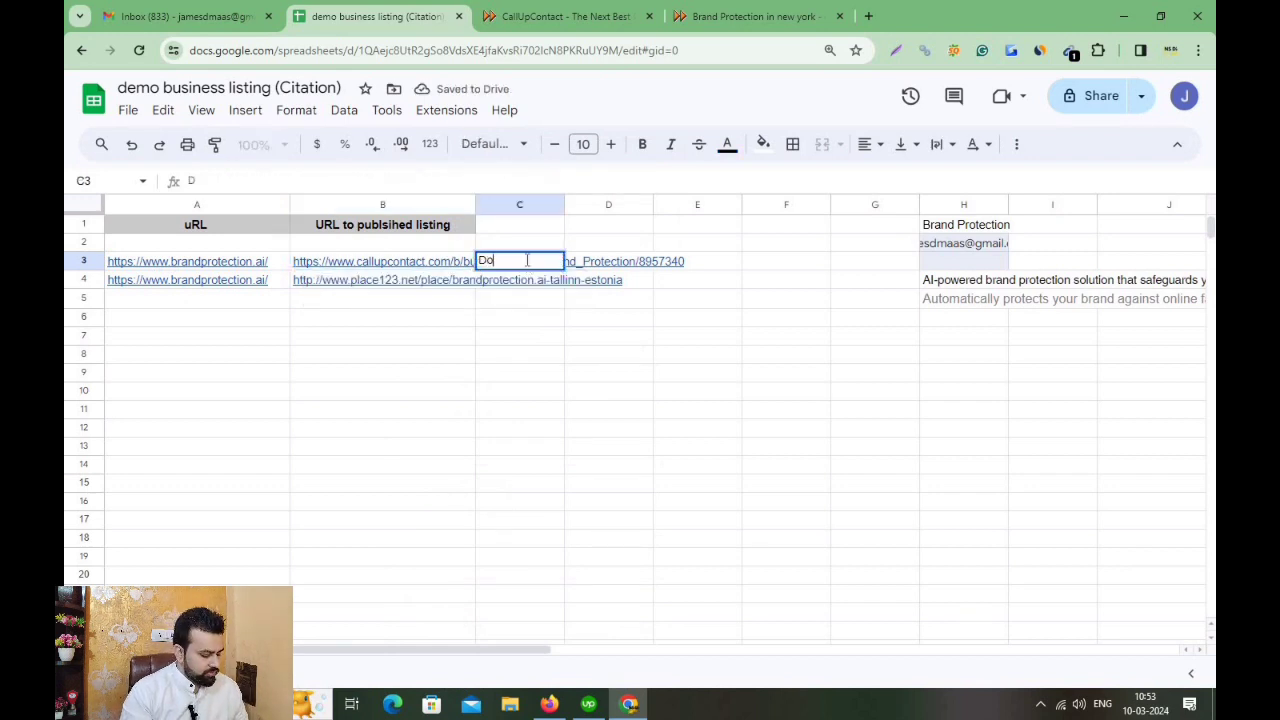
{"action": "left_click", "coordinate": [341, 337]}
Format A3:C3 in bold with a bright green fill.
{"action": "left_click_drag", "start_coordinate": [238, 266], "coordinate": [527, 261]}
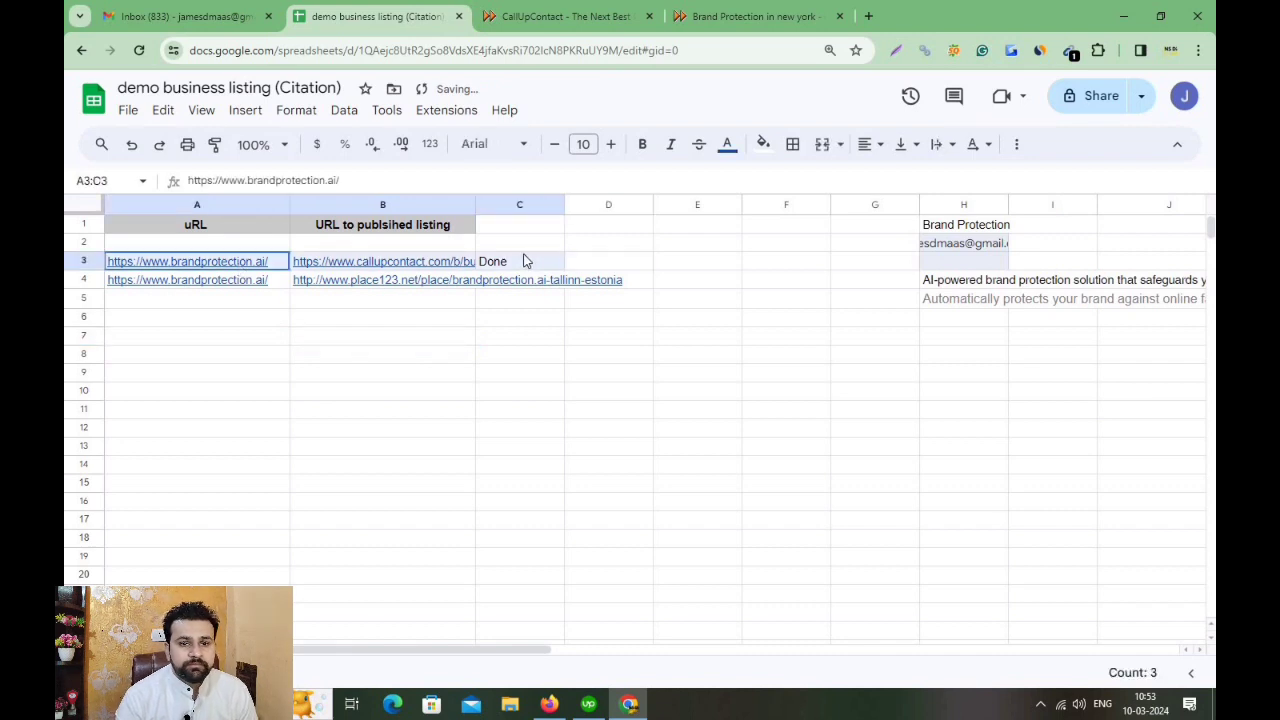
{"action": "left_click", "coordinate": [642, 144]}
{"action": "left_click", "coordinate": [762, 144]}
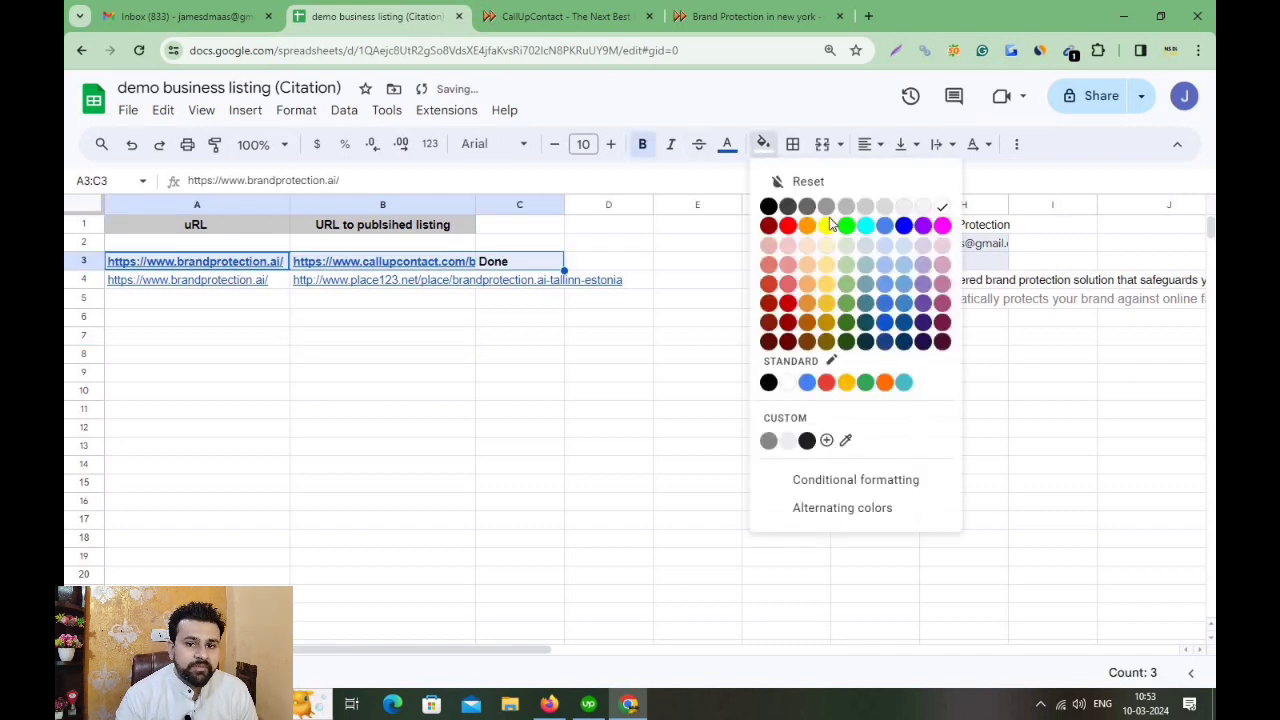
{"action": "left_click", "coordinate": [846, 228]}
{"action": "left_click", "coordinate": [637, 300]}
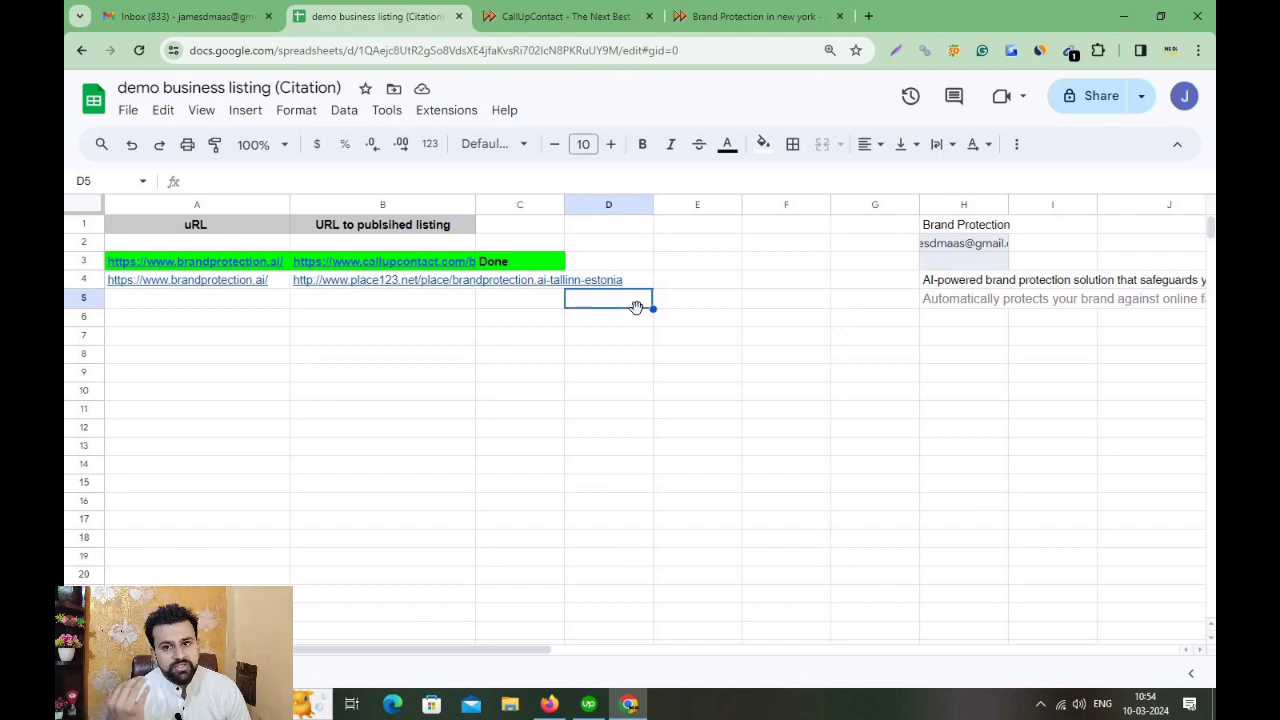
Check the published Brand Protection listing's contact and address details once more, and return to the spreadsheet.
{"action": "left_click", "coordinate": [750, 12]}
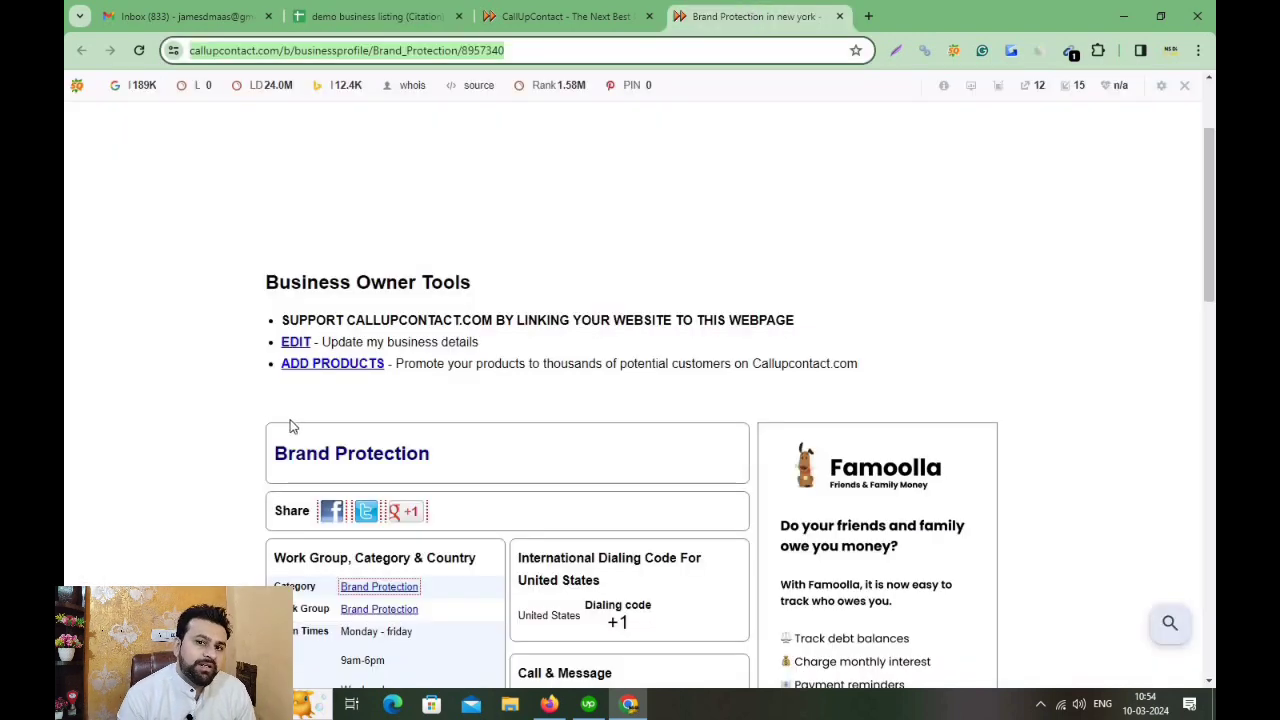
{"action": "scroll", "coordinate": [481, 381], "scroll_direction": "down", "scroll_amount": 4}
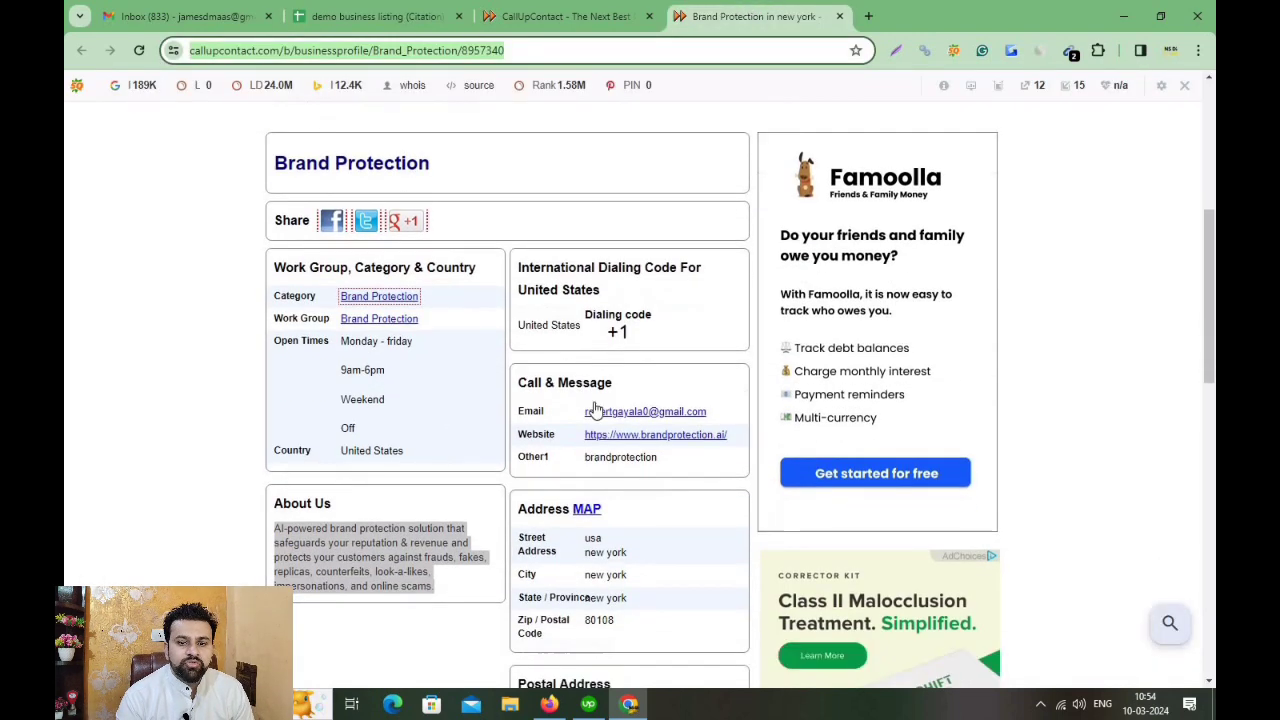
{"action": "scroll", "coordinate": [574, 378], "scroll_direction": "down", "scroll_amount": 3}
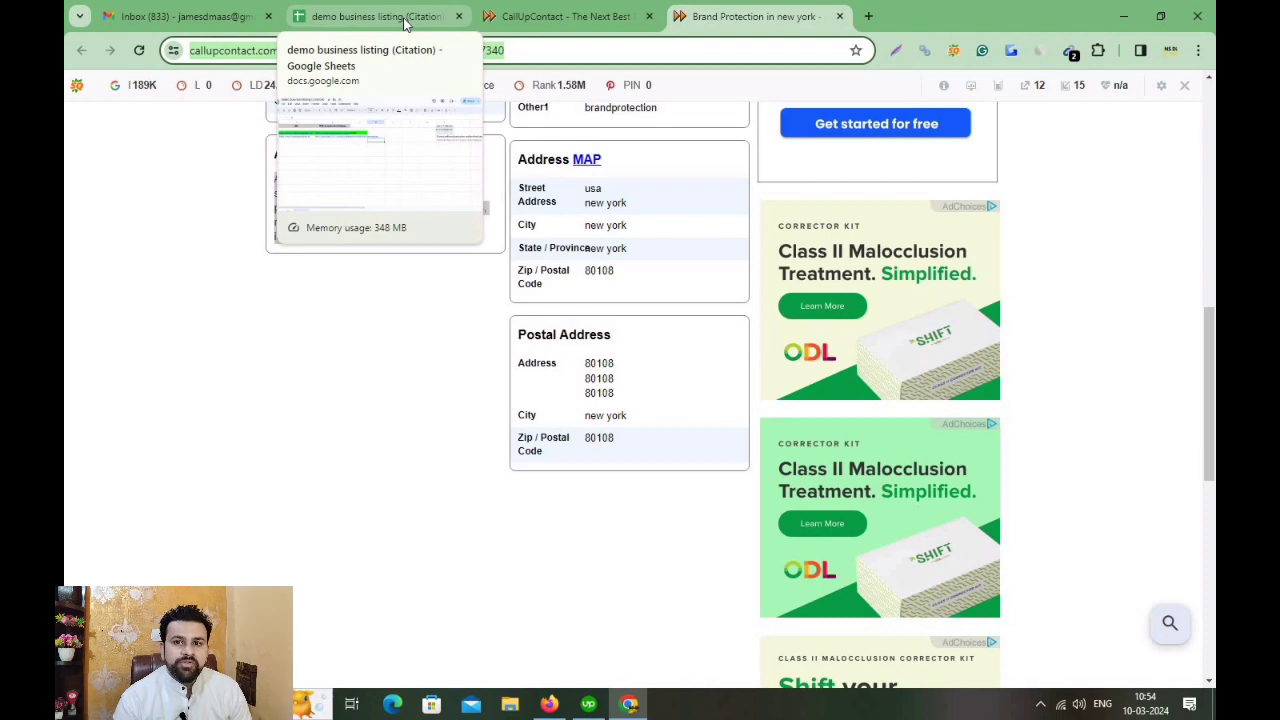
{"action": "left_click", "coordinate": [390, 20]}
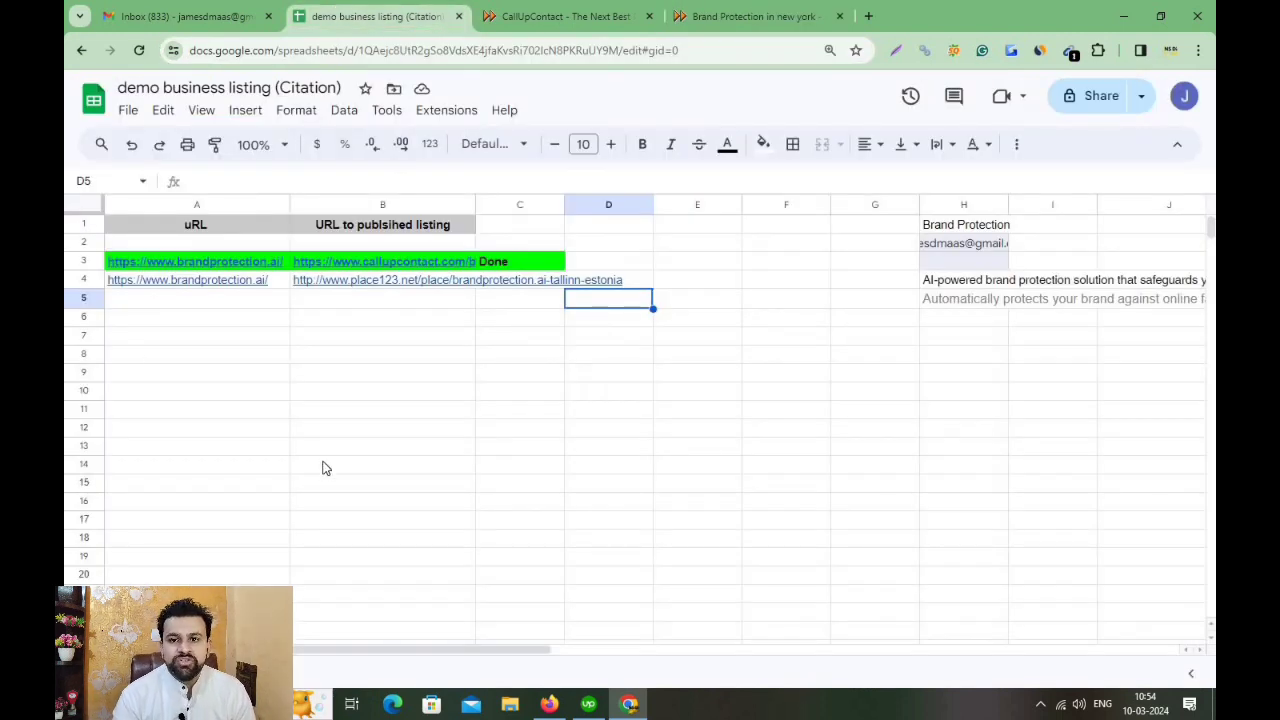
Close both CallUpContact pages and open the place123.net listing linked in B4.
{"action": "left_click", "coordinate": [649, 17]}
{"action": "left_click", "coordinate": [649, 17]}
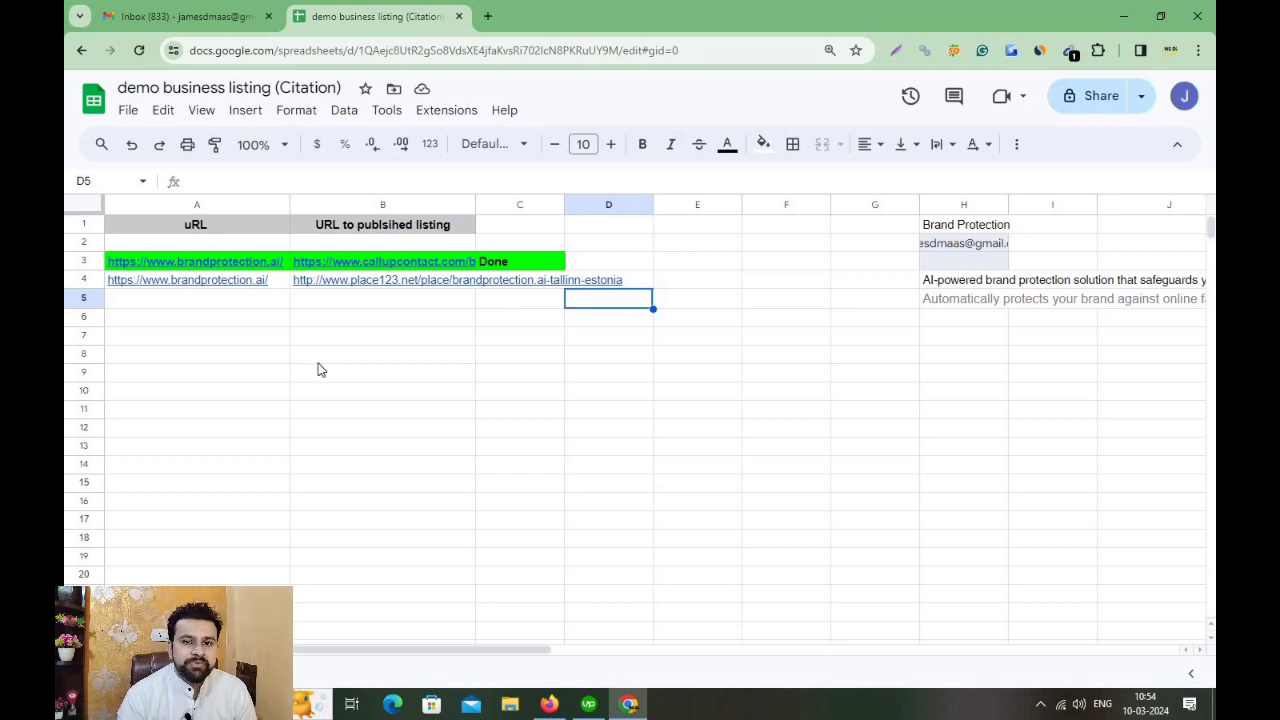
{"action": "left_click", "coordinate": [320, 358]}
{"action": "left_click", "coordinate": [390, 287]}
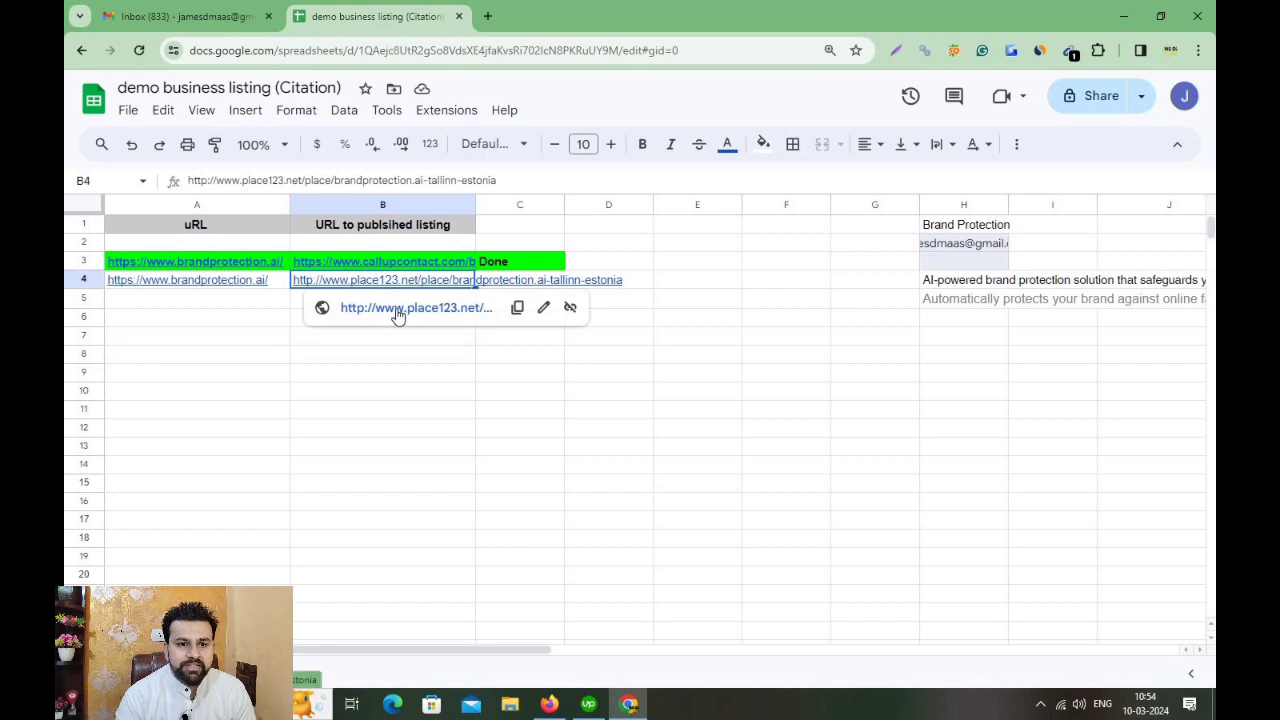
{"action": "left_click", "coordinate": [397, 309]}
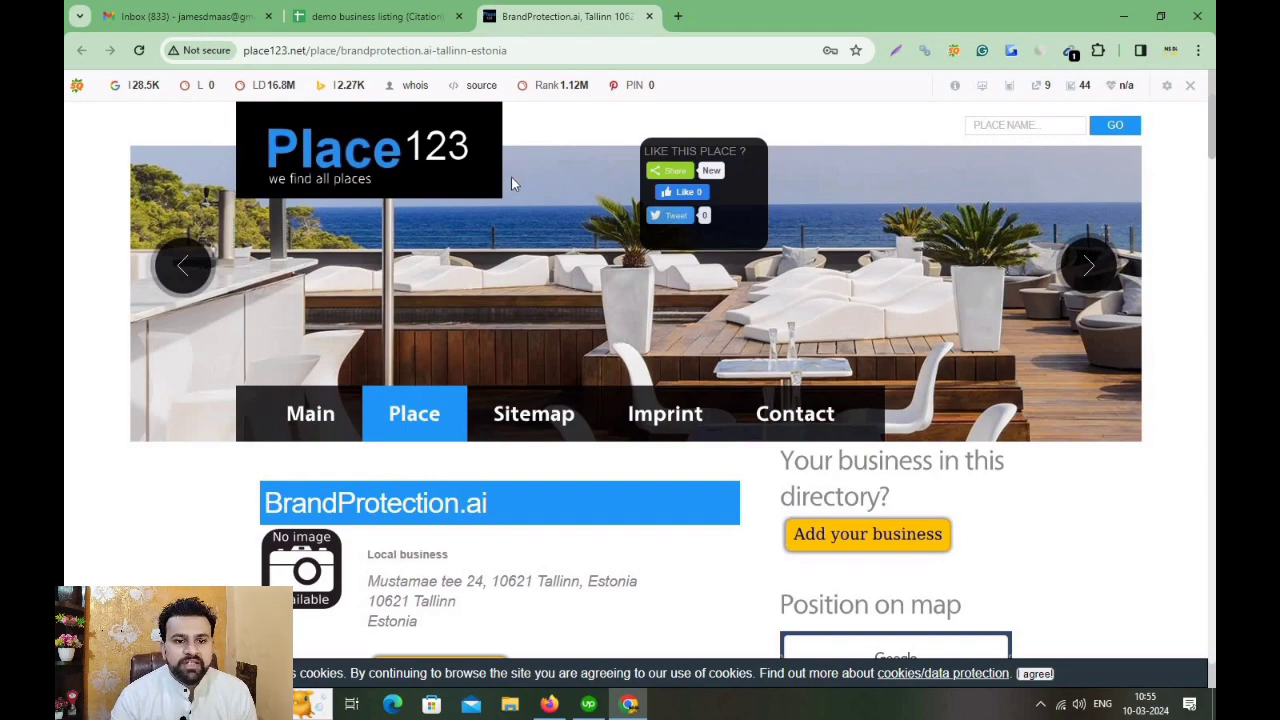
Review the BrandProtection.ai listing on Place123 and open the site's form for adding a business.
{"action": "scroll", "coordinate": [545, 364], "scroll_direction": "down", "scroll_amount": 2}
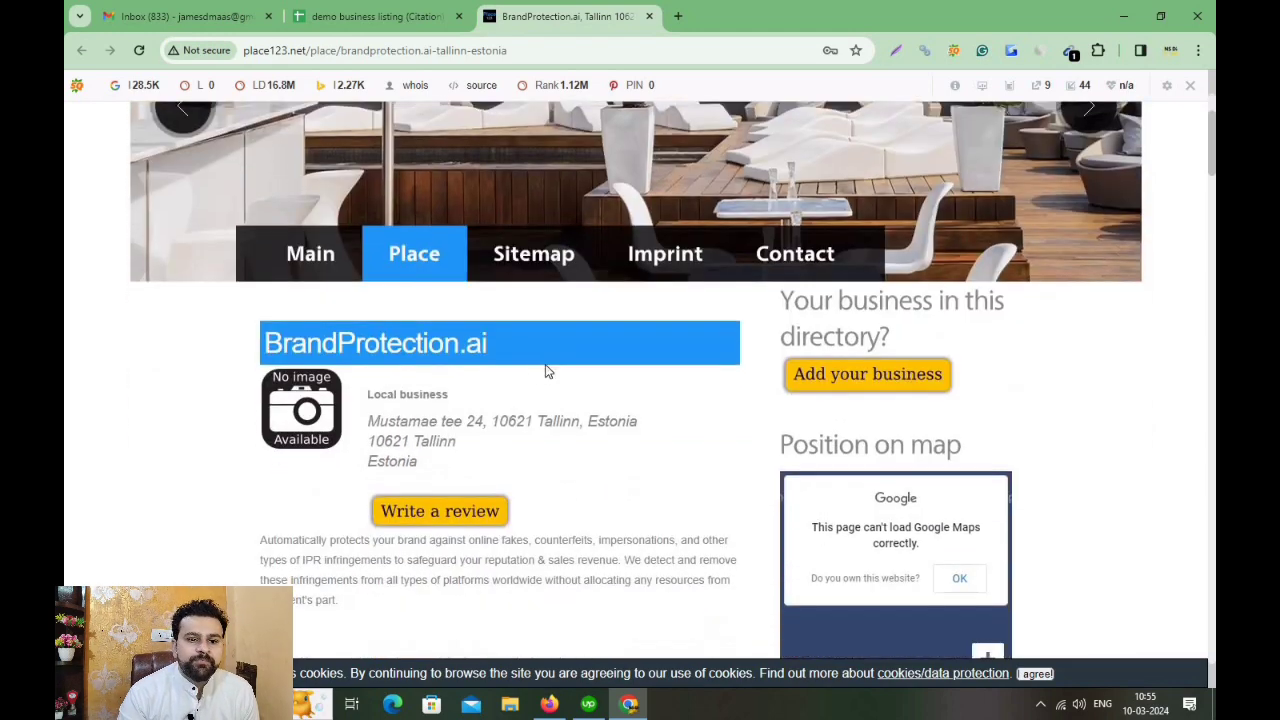
{"action": "scroll", "coordinate": [531, 370], "scroll_direction": "up", "scroll_amount": 2}
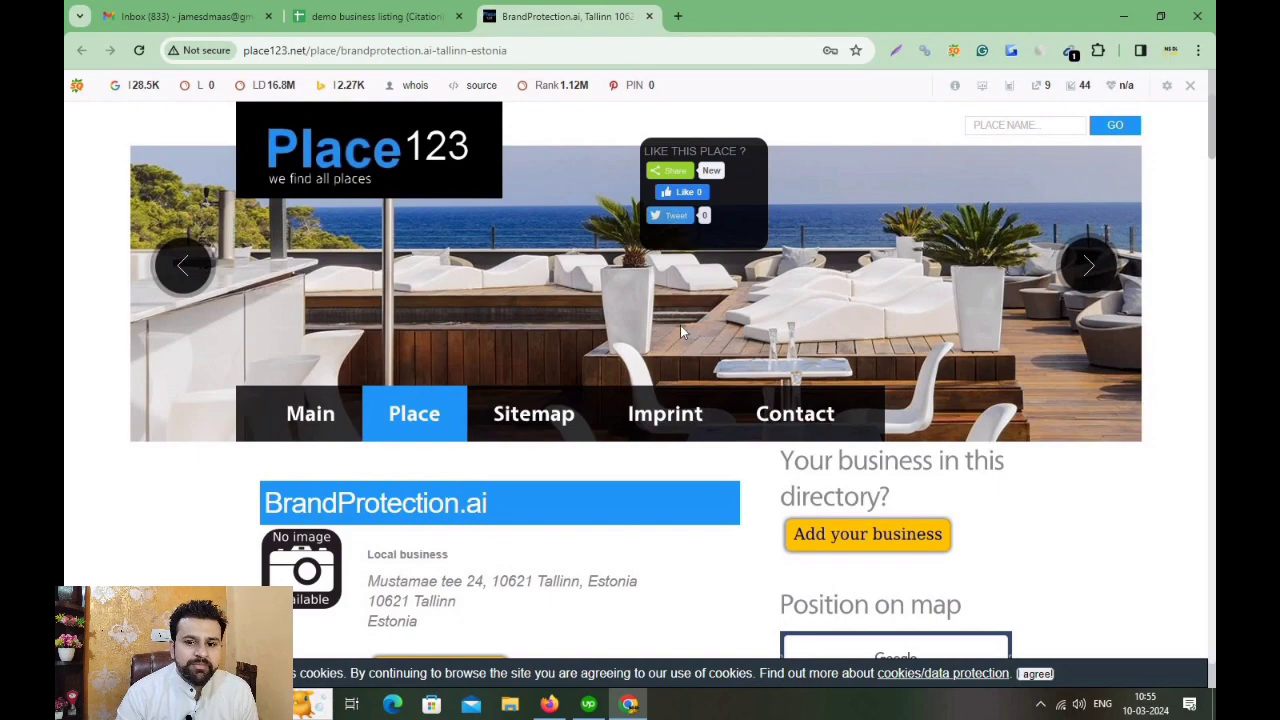
{"action": "scroll", "coordinate": [680, 327], "scroll_direction": "down", "scroll_amount": 2}
{"action": "scroll", "coordinate": [630, 344], "scroll_direction": "up", "scroll_amount": 1}
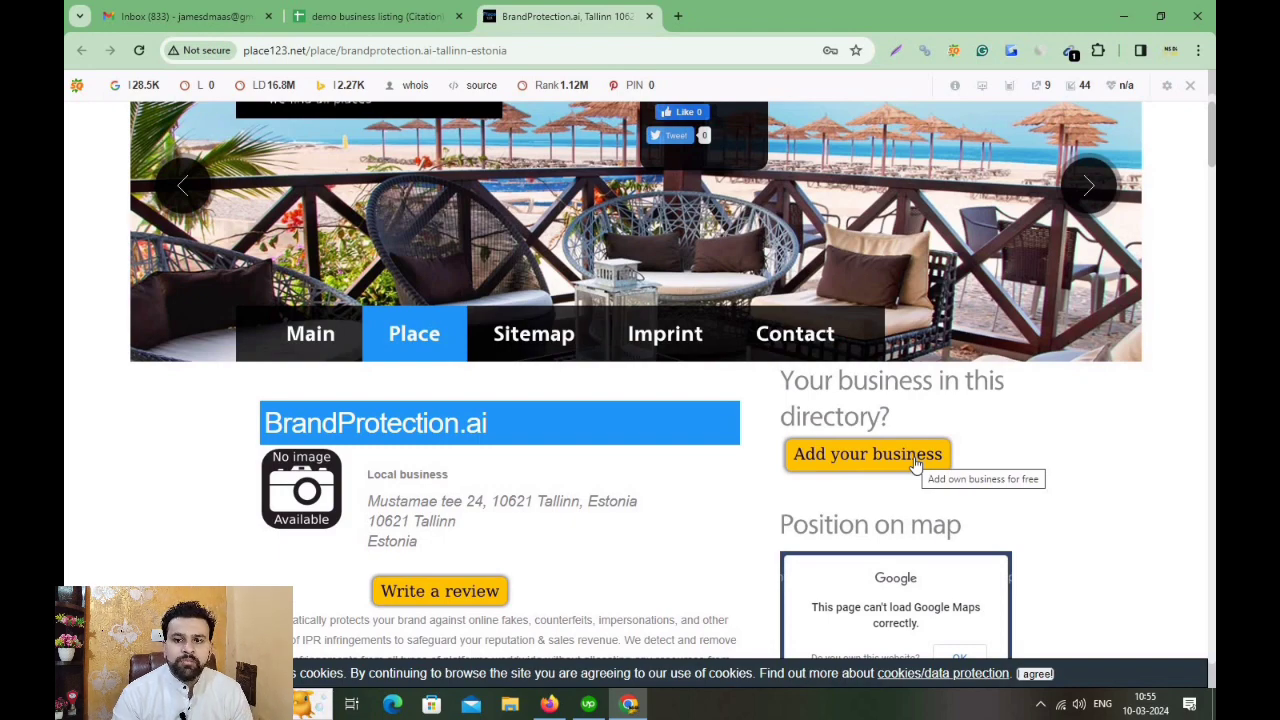
{"action": "left_click", "coordinate": [875, 460]}
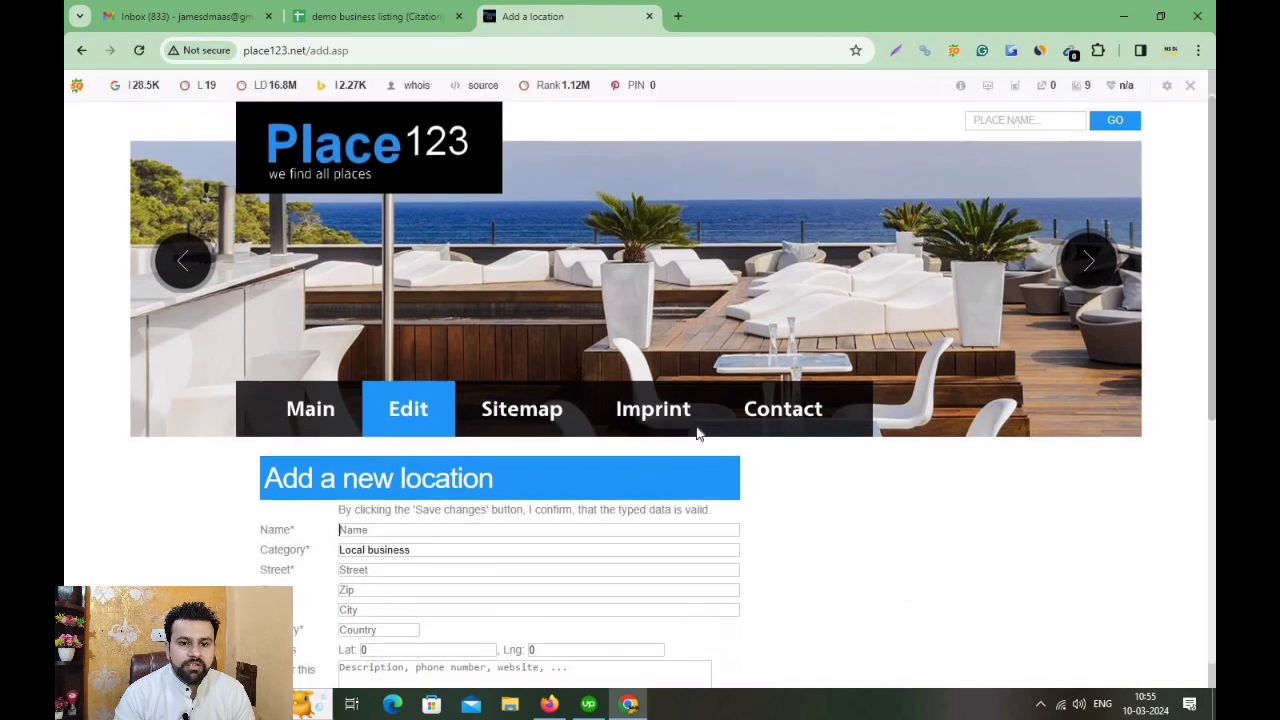
Copy the business name Brand Protection from H1 of the spreadsheet into the new location's Name field.
{"action": "scroll", "coordinate": [397, 394], "scroll_direction": "down", "scroll_amount": 2}
{"action": "left_click", "coordinate": [391, 376]}
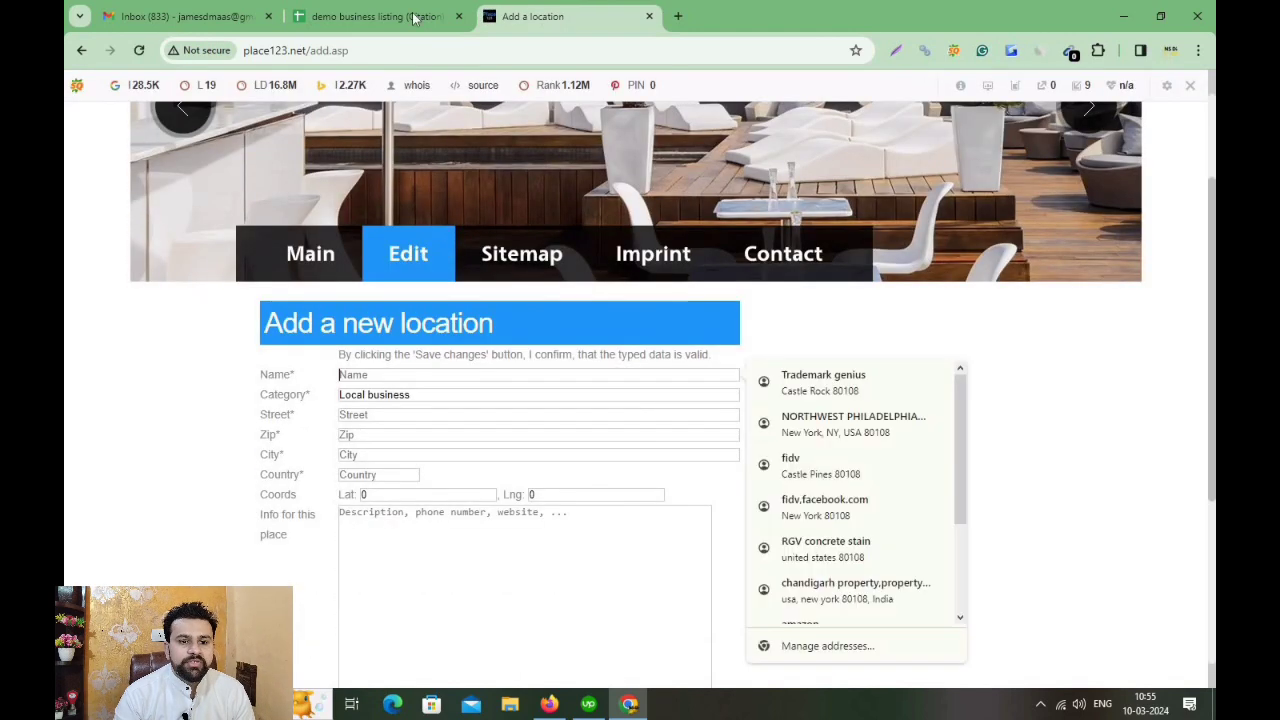
{"action": "left_click", "coordinate": [370, 16]}
{"action": "left_click", "coordinate": [966, 230]}
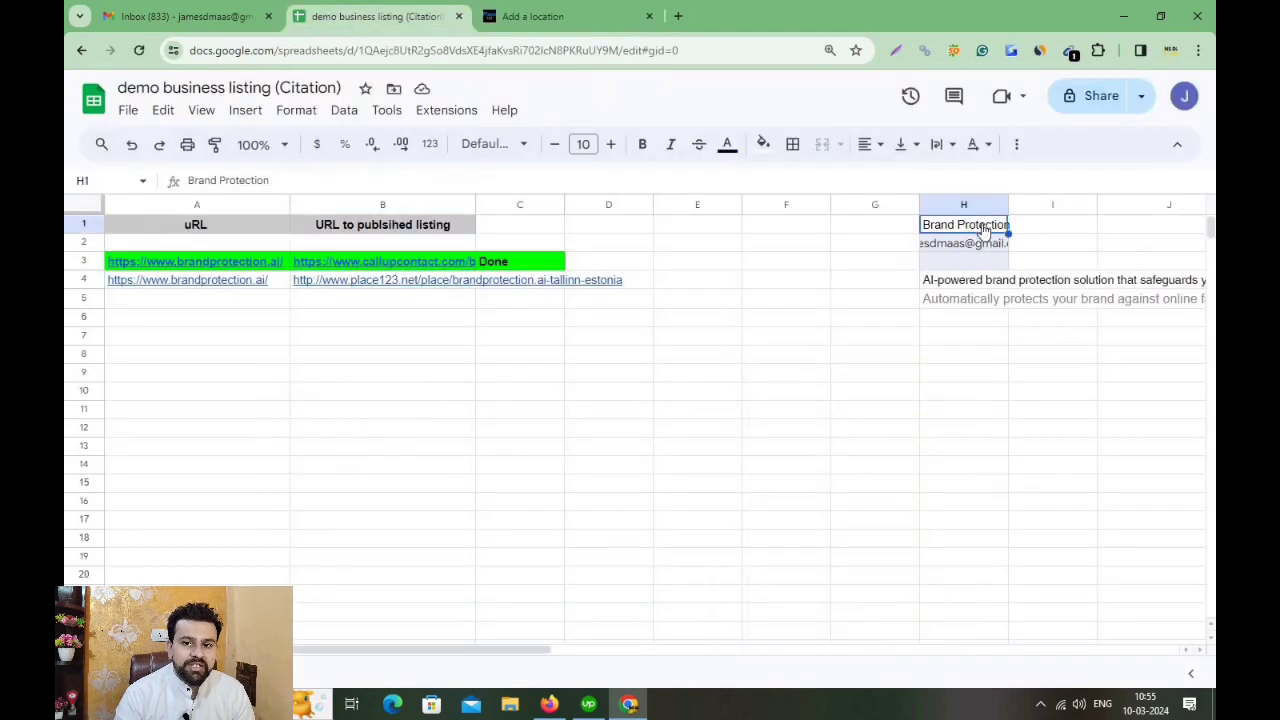
{"action": "right_click", "coordinate": [966, 230]}
{"action": "left_click", "coordinate": [1032, 190]}
{"action": "left_click", "coordinate": [533, 16]}
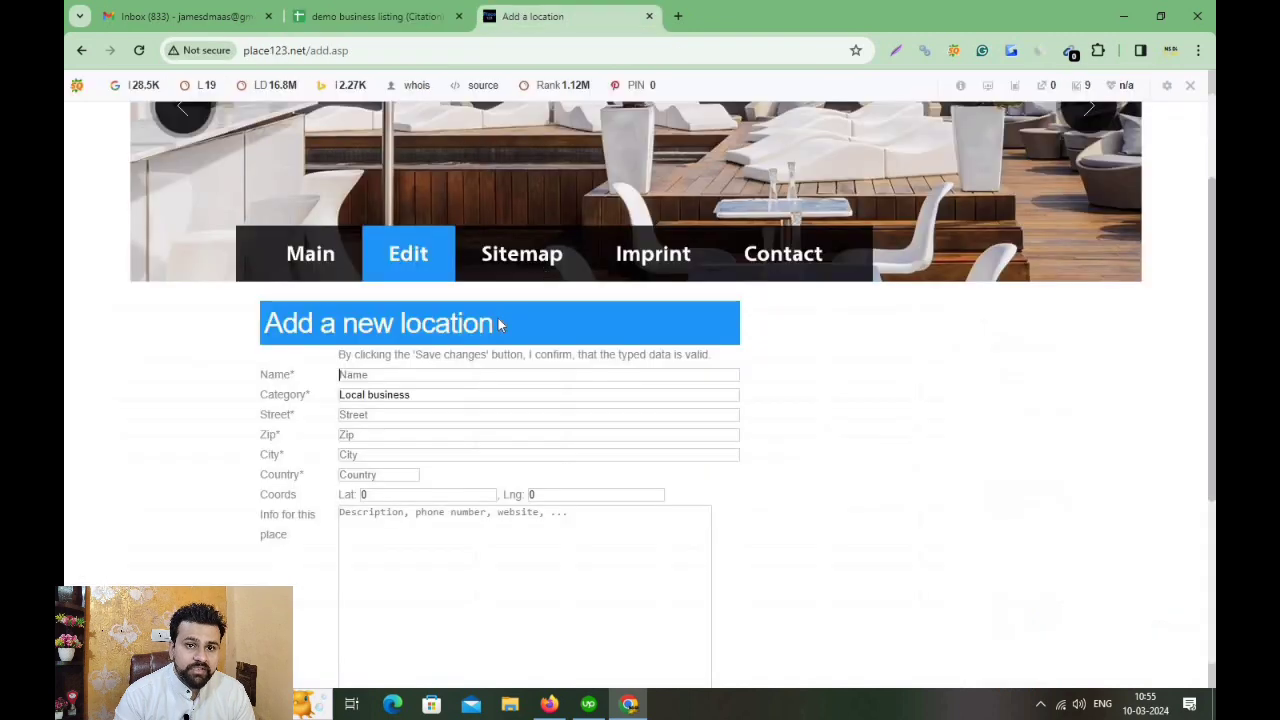
{"action": "left_click", "coordinate": [402, 375]}
{"action": "right_click", "coordinate": [398, 375]}
{"action": "left_click", "coordinate": [445, 252]}
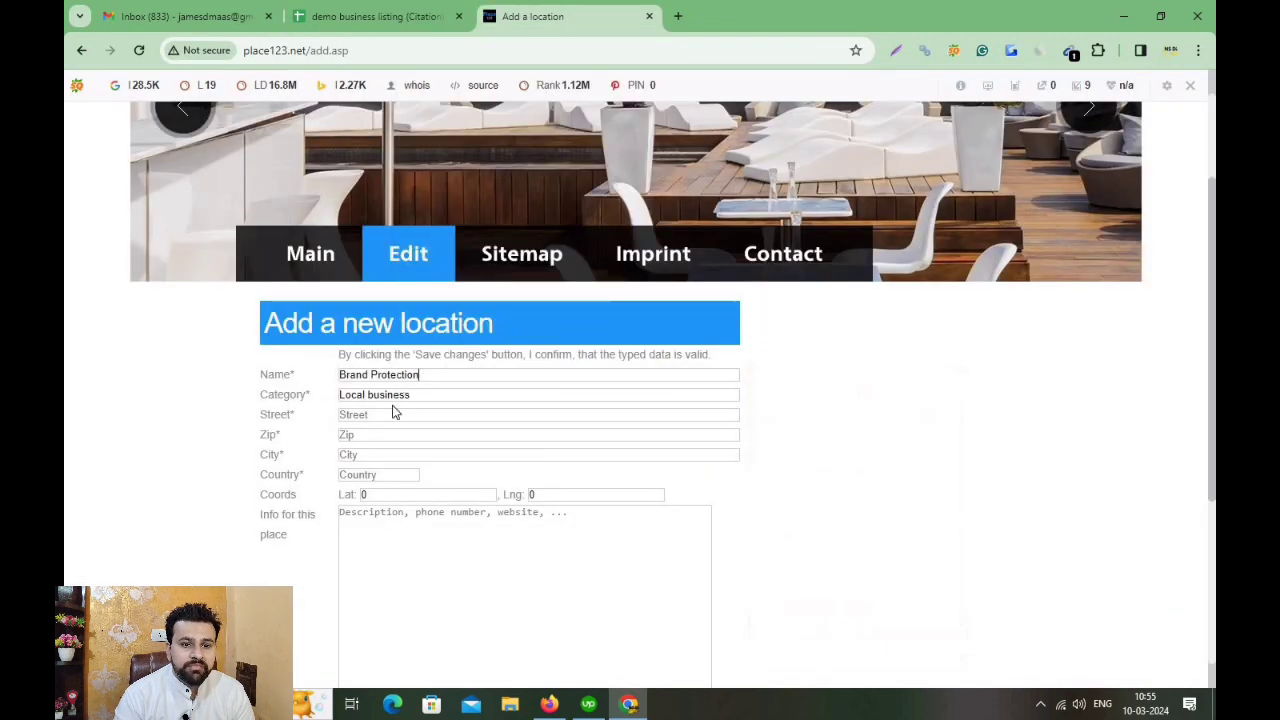
Fill the new location's street, zip, city and country from the saved American Samoa address.
{"action": "left_click", "coordinate": [383, 413]}
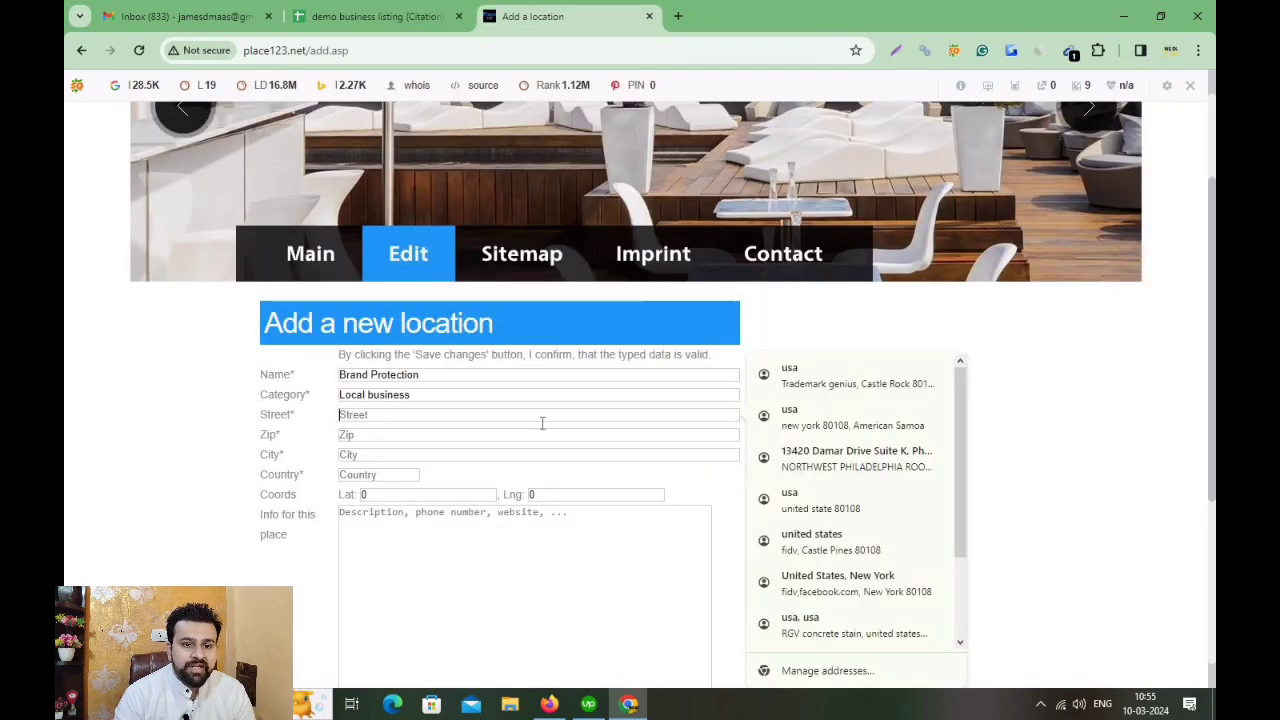
{"action": "left_click", "coordinate": [846, 420]}
{"action": "scroll", "coordinate": [397, 337], "scroll_direction": "down", "scroll_amount": 1}
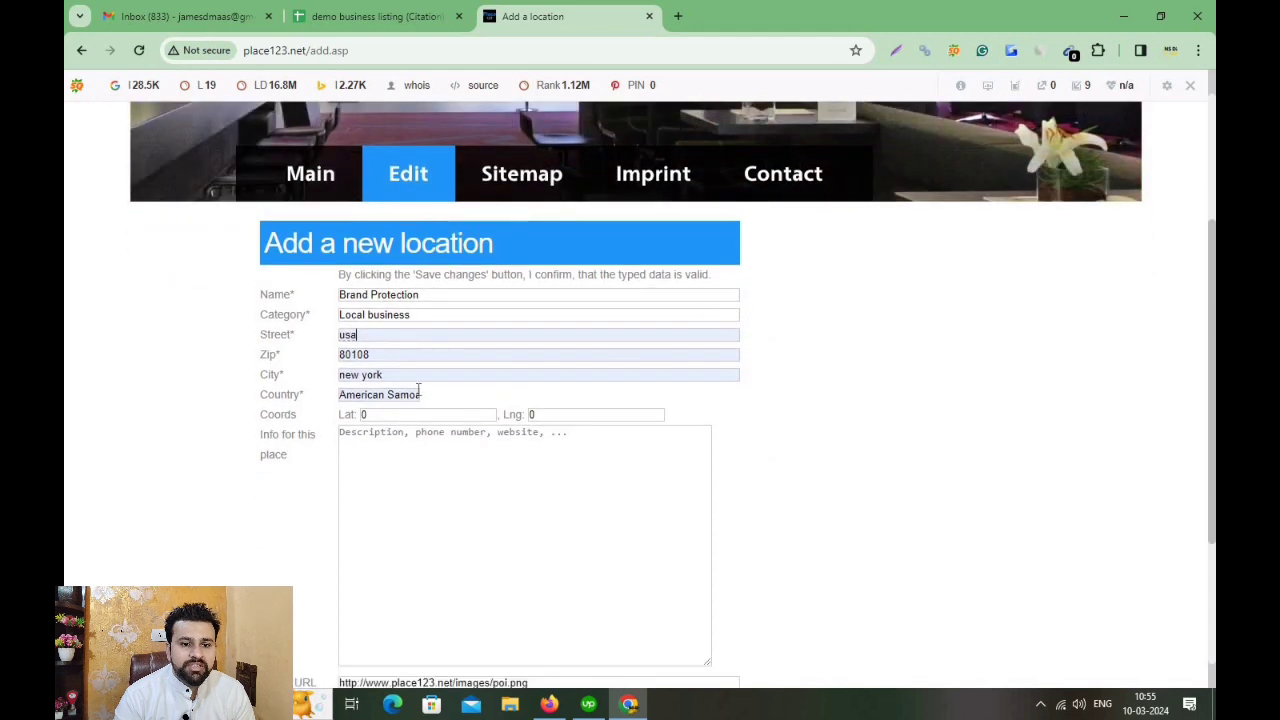
{"action": "scroll", "coordinate": [418, 388], "scroll_direction": "down", "scroll_amount": 1}
{"action": "left_click", "coordinate": [418, 387]}
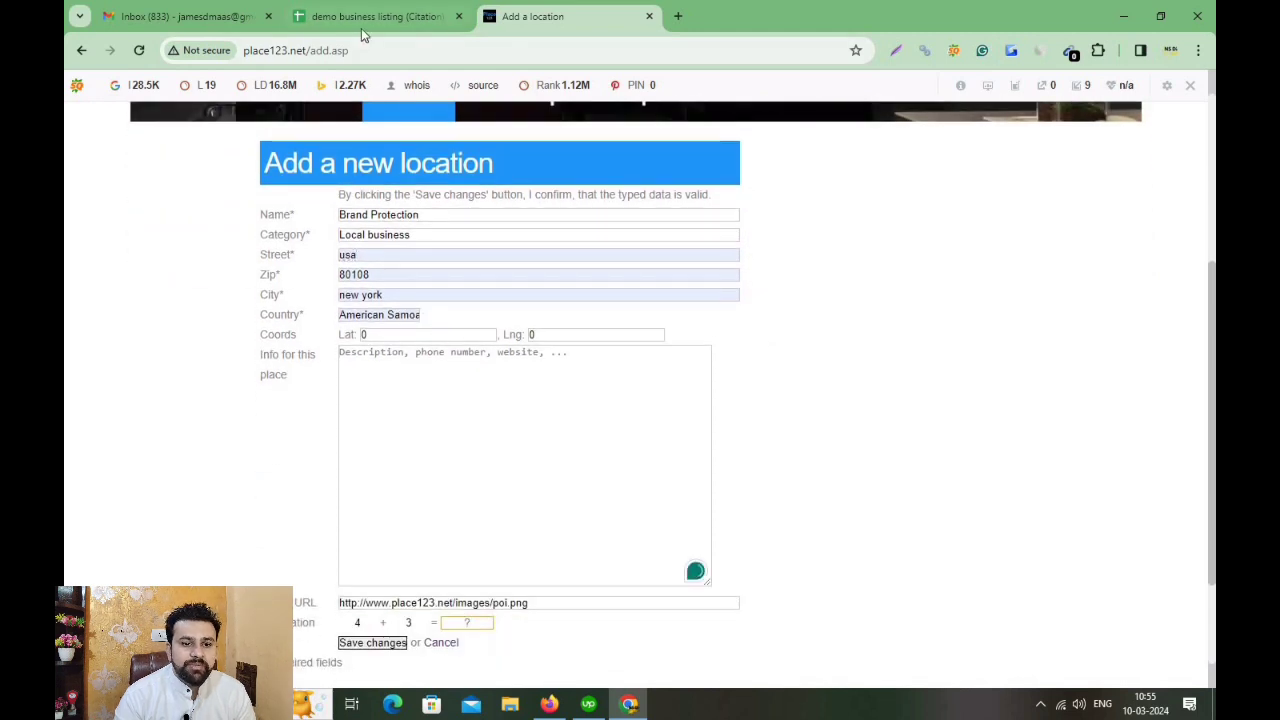
Examine the business description texts in H5 and H4 and the website link in A4 of the spreadsheet.
{"action": "left_click", "coordinate": [398, 17]}
{"action": "right_click", "coordinate": [983, 304]}
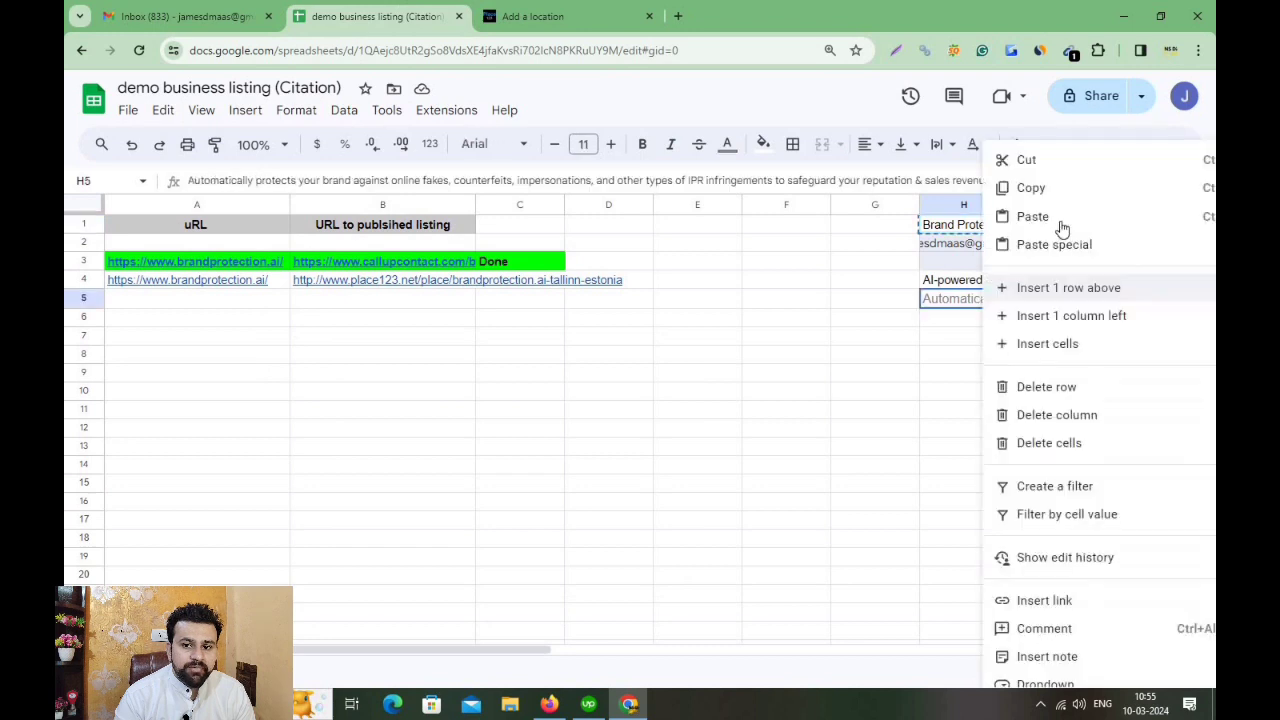
{"action": "left_click", "coordinate": [1066, 189]}
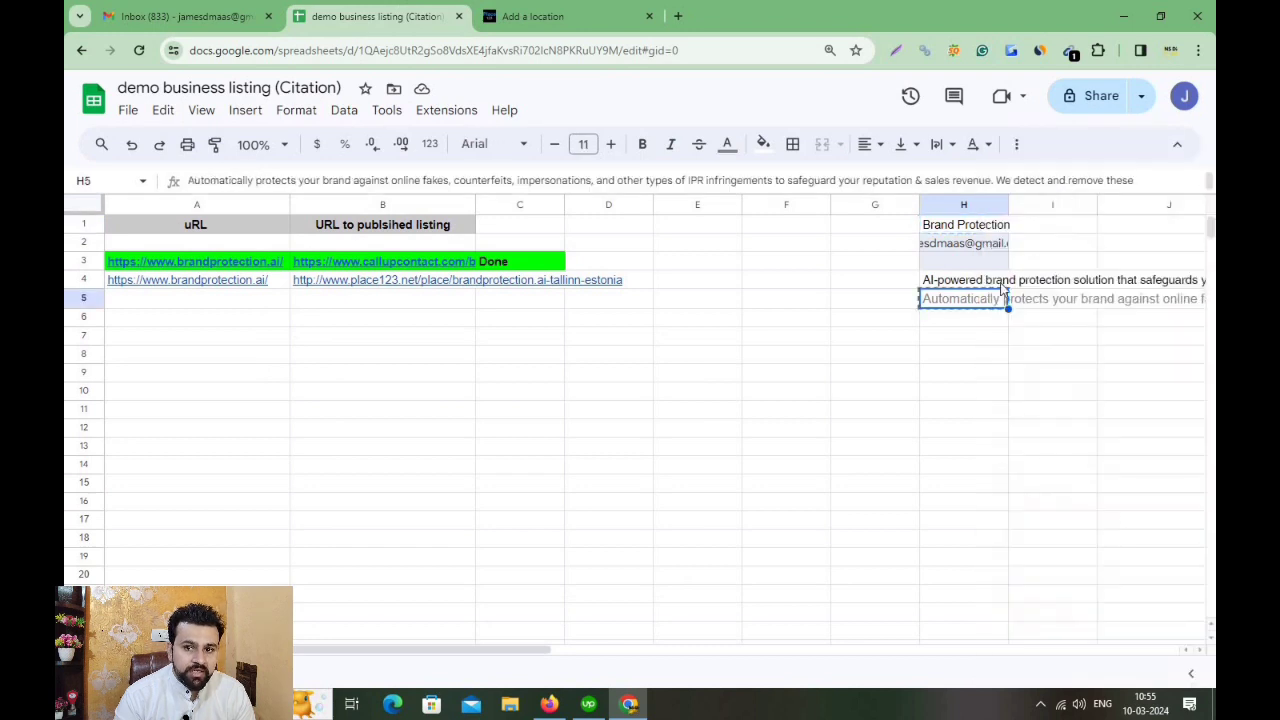
{"action": "double_click", "coordinate": [983, 303]}
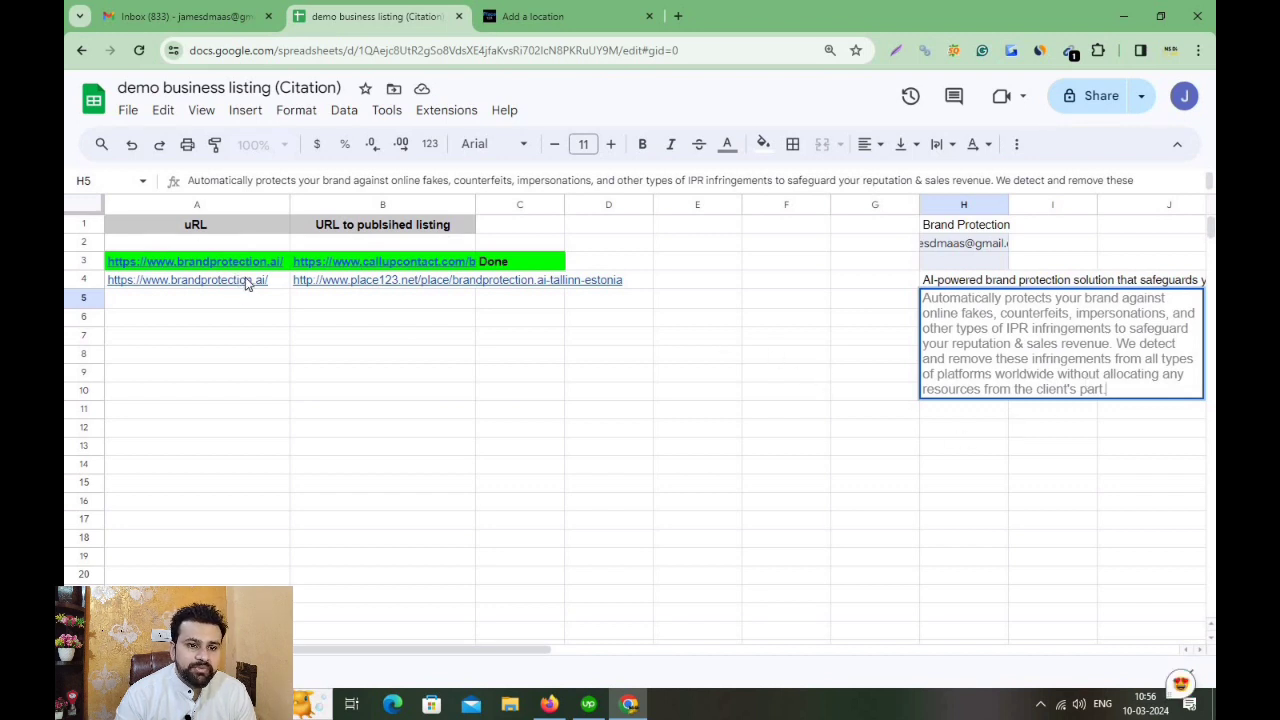
{"action": "mouse_move", "coordinate": [247, 283]}
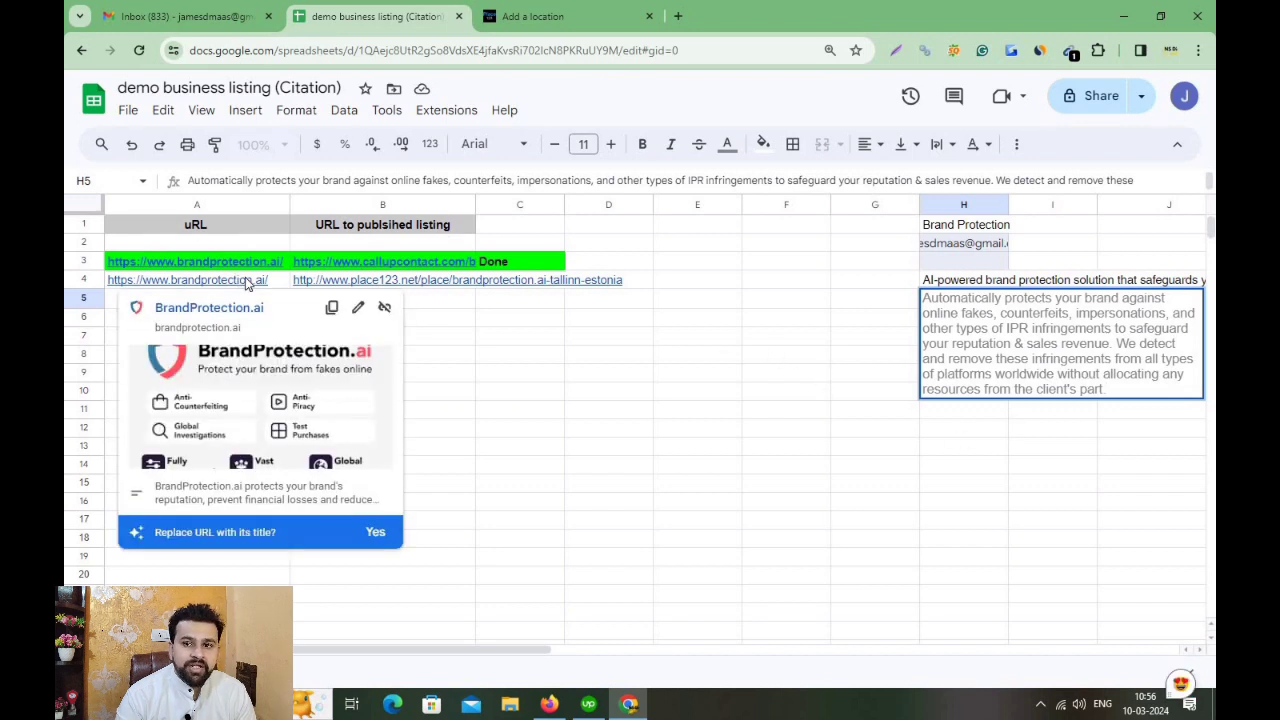
{"action": "left_click", "coordinate": [770, 432]}
{"action": "triple_click", "coordinate": [988, 286]}
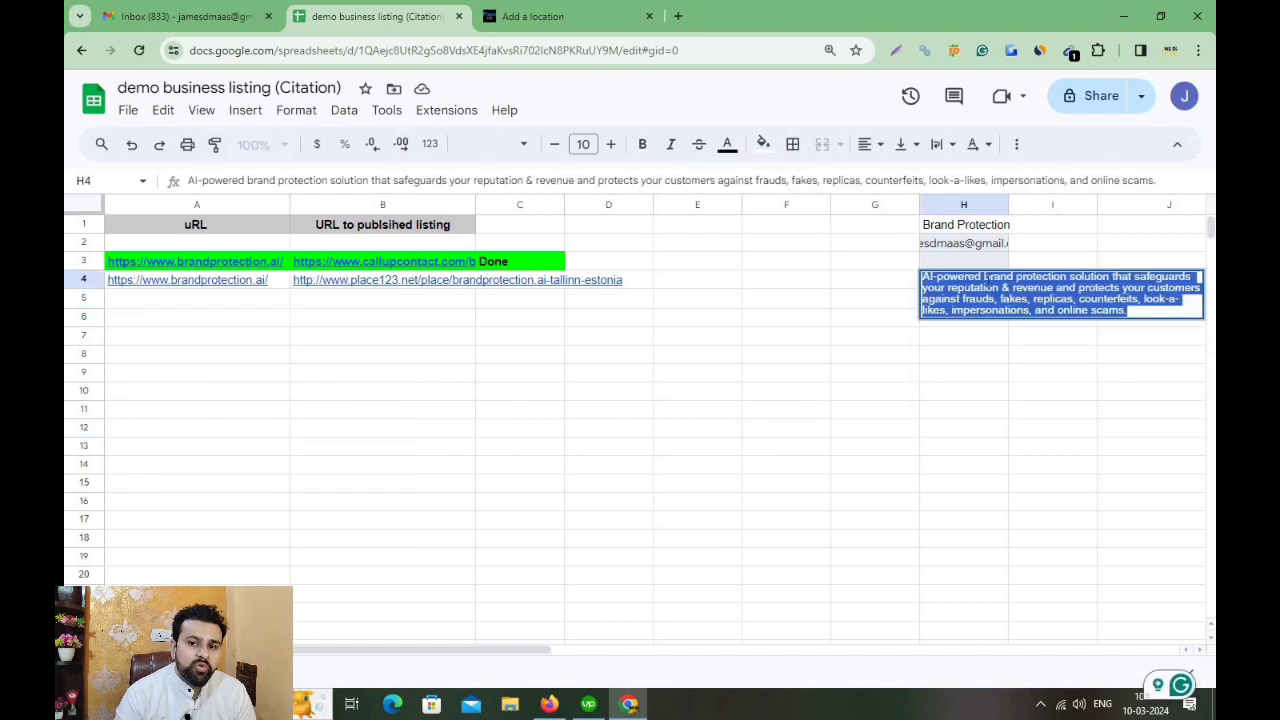
{"action": "left_click", "coordinate": [997, 388]}
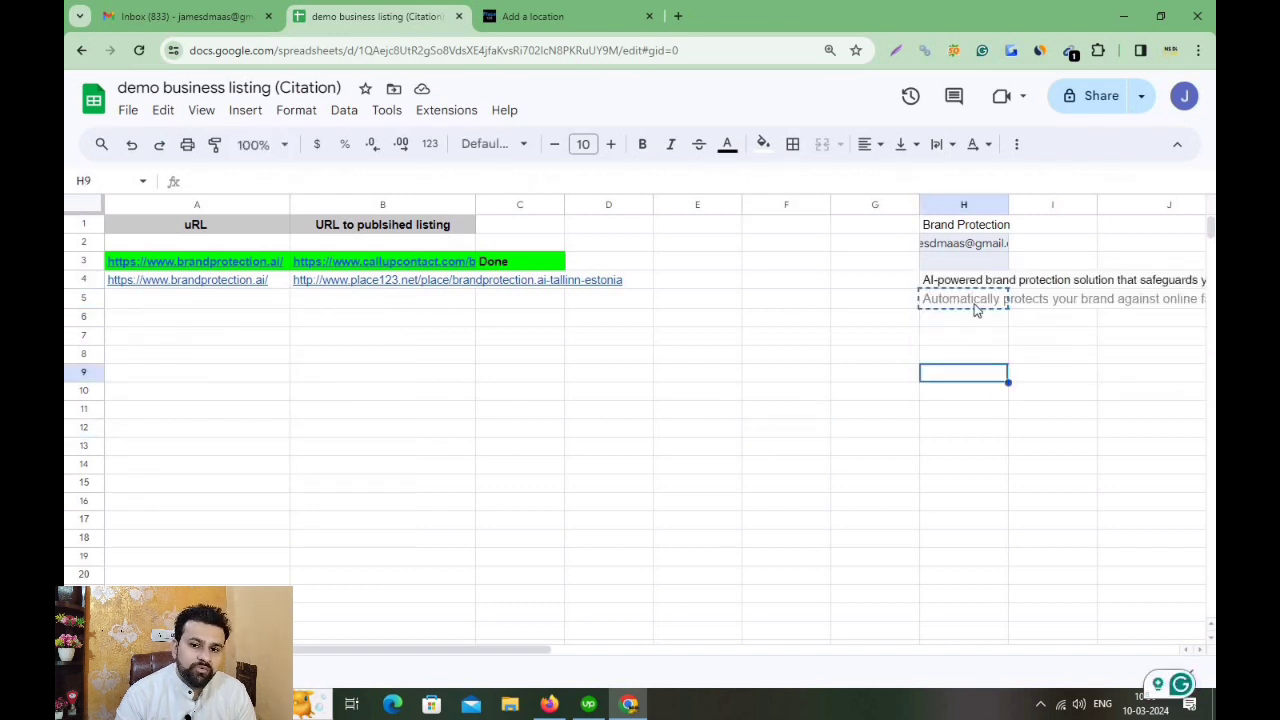
Copy the business description from H5 of the spreadsheet into the new location's Info for this place field.
{"action": "right_click", "coordinate": [976, 303]}
{"action": "left_click", "coordinate": [1038, 194]}
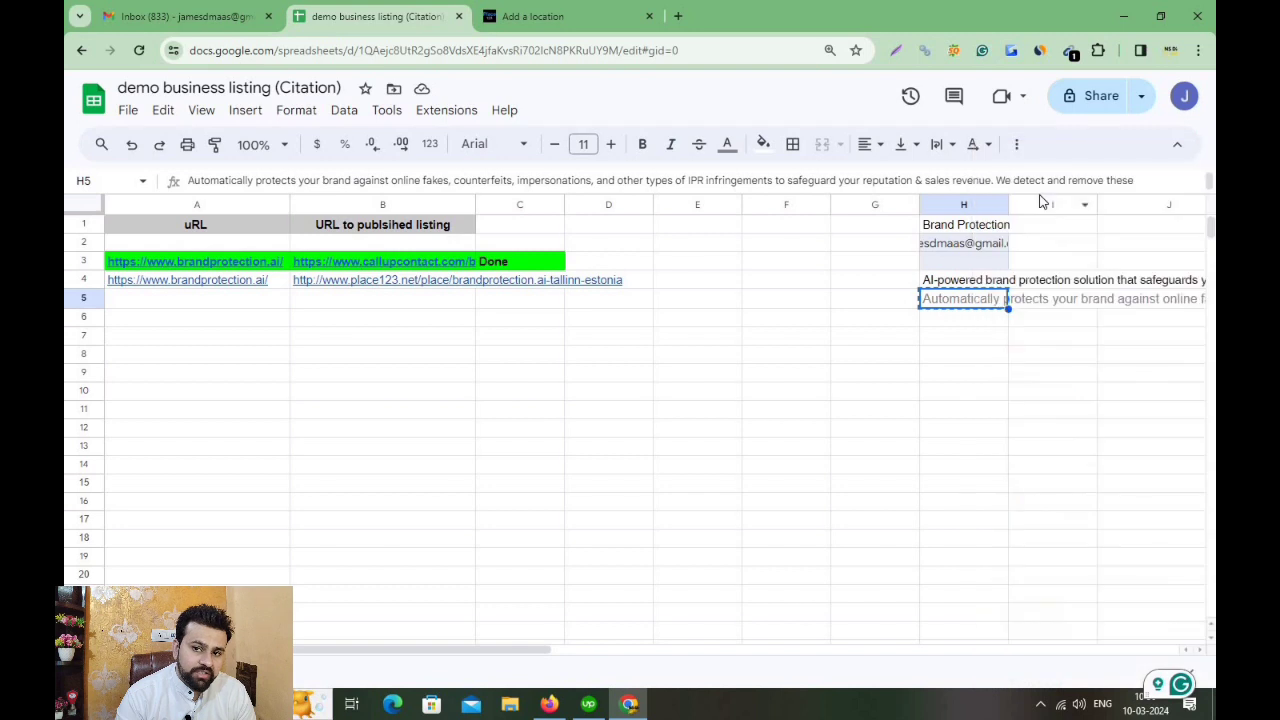
{"action": "left_click", "coordinate": [565, 10]}
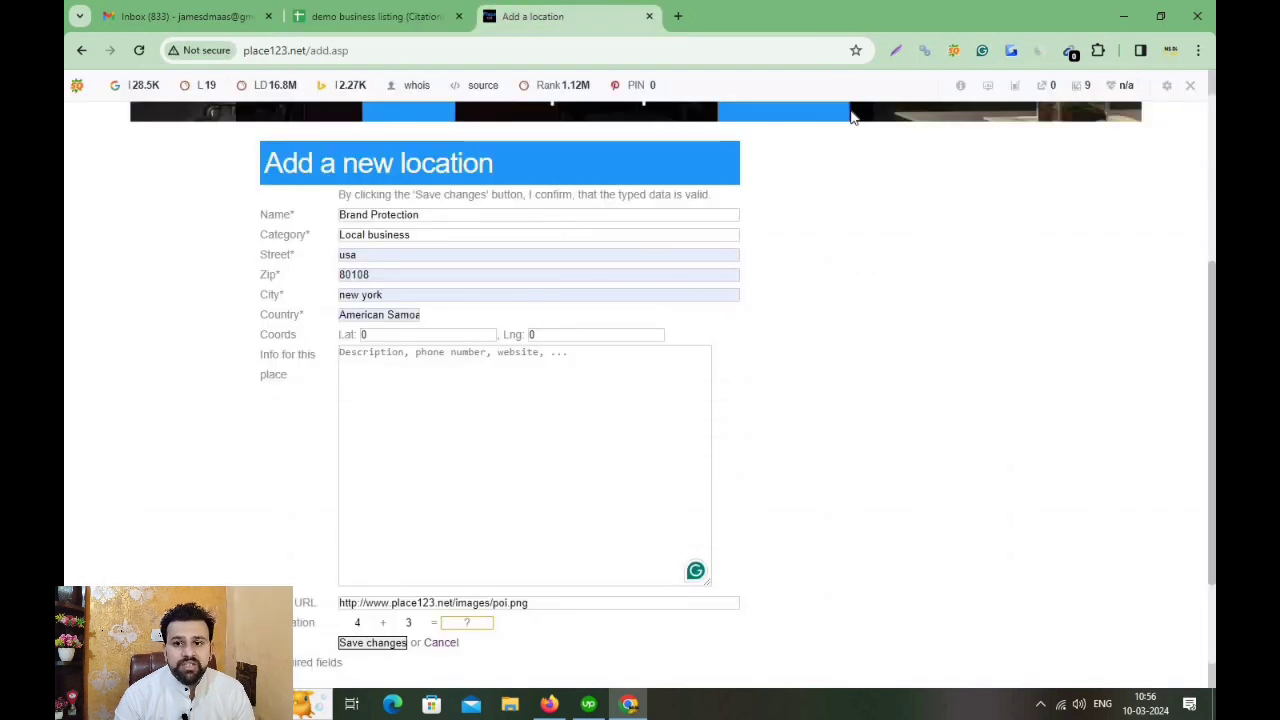
{"action": "scroll", "coordinate": [590, 405], "scroll_direction": "down", "scroll_amount": 2}
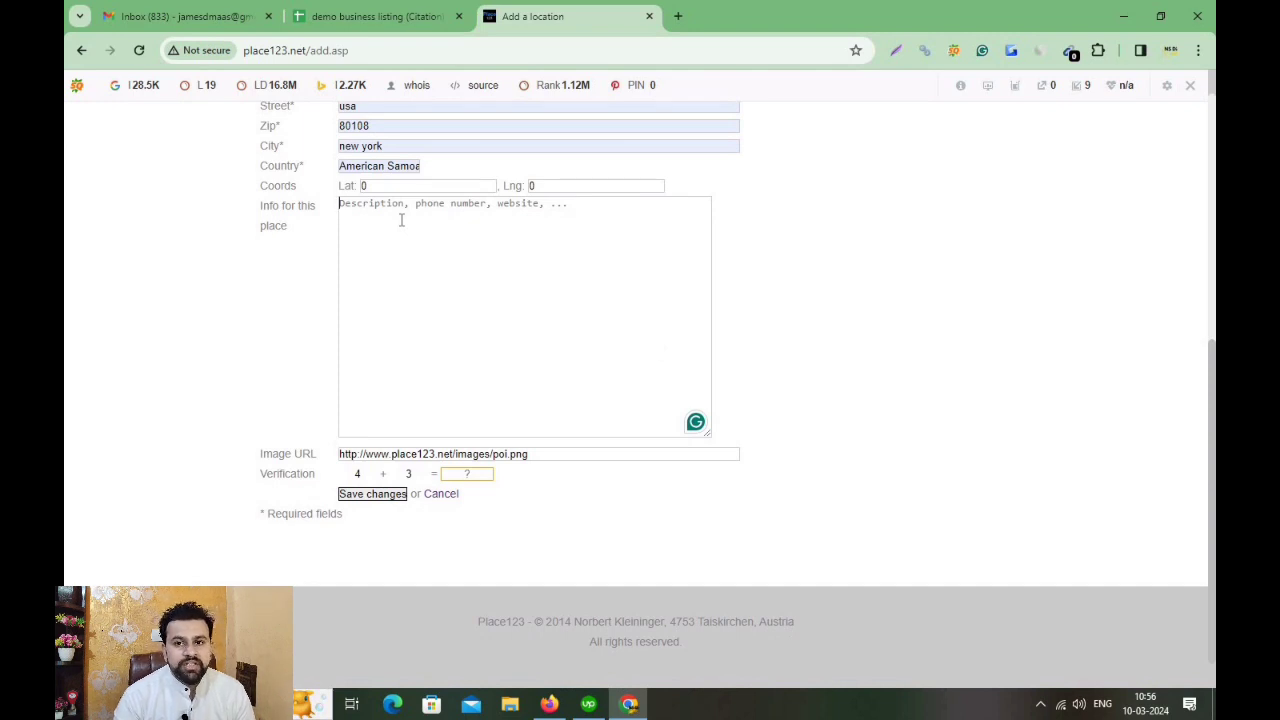
{"action": "right_click", "coordinate": [418, 205]}
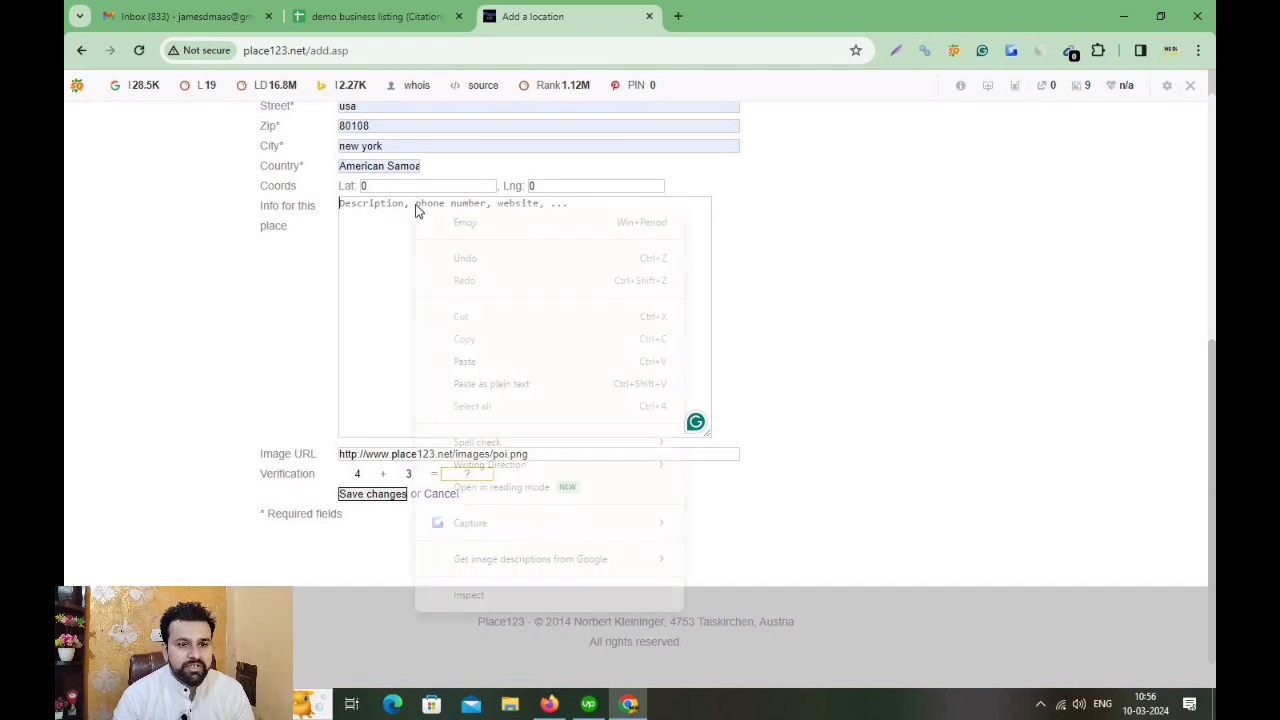
{"action": "left_click", "coordinate": [374, 257]}
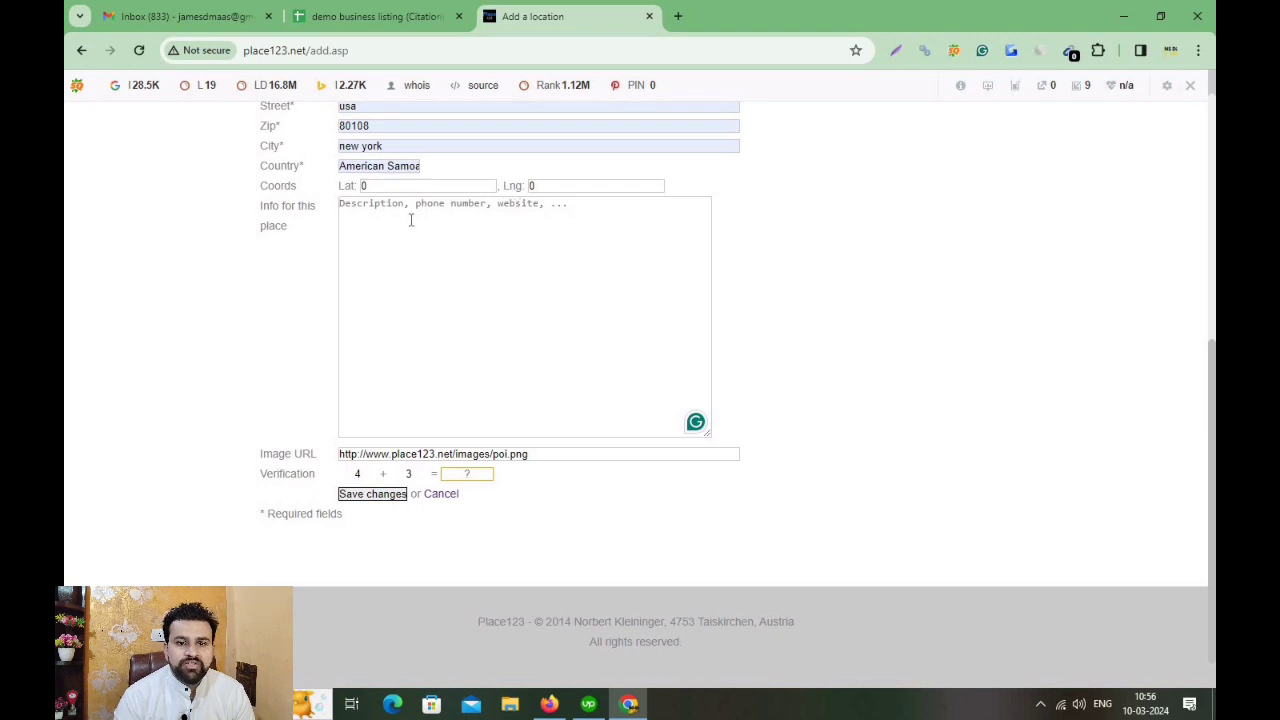
{"action": "right_click", "coordinate": [381, 210]}
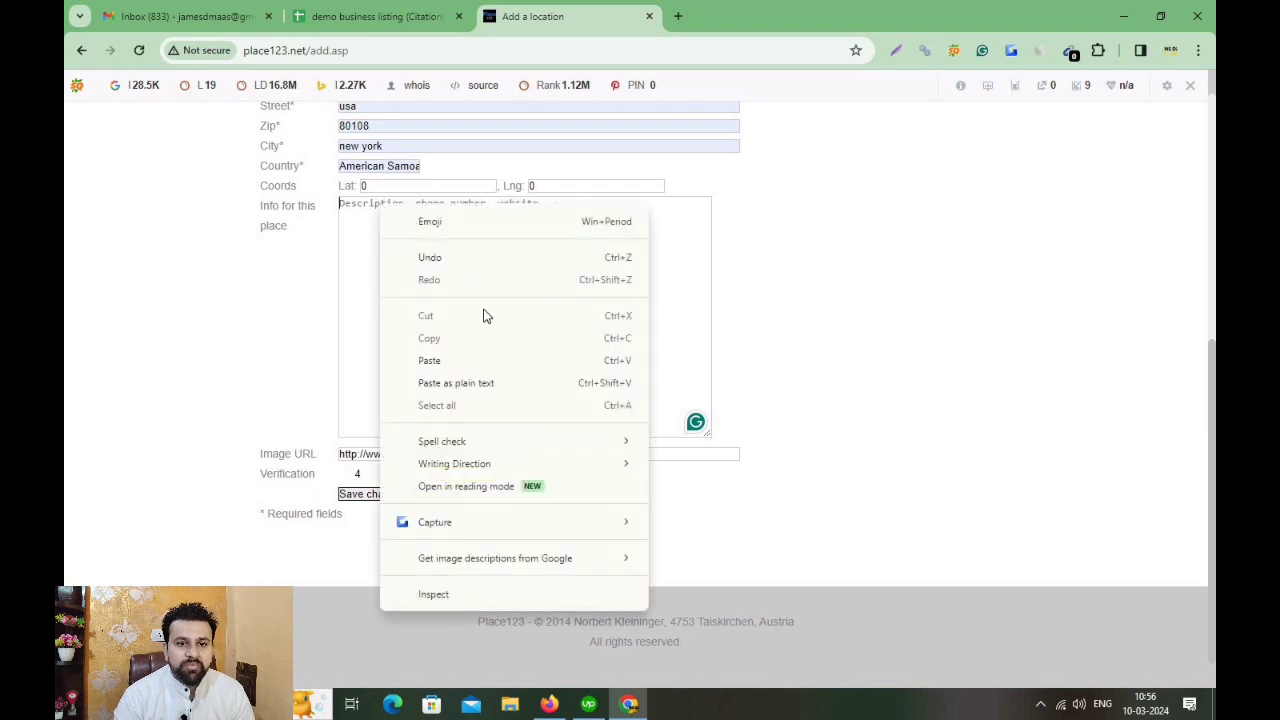
{"action": "left_click", "coordinate": [466, 358]}
Copy the website link from A4 of the spreadsheet and add it below the description, separated by a blank line.
{"action": "left_click", "coordinate": [345, 10]}
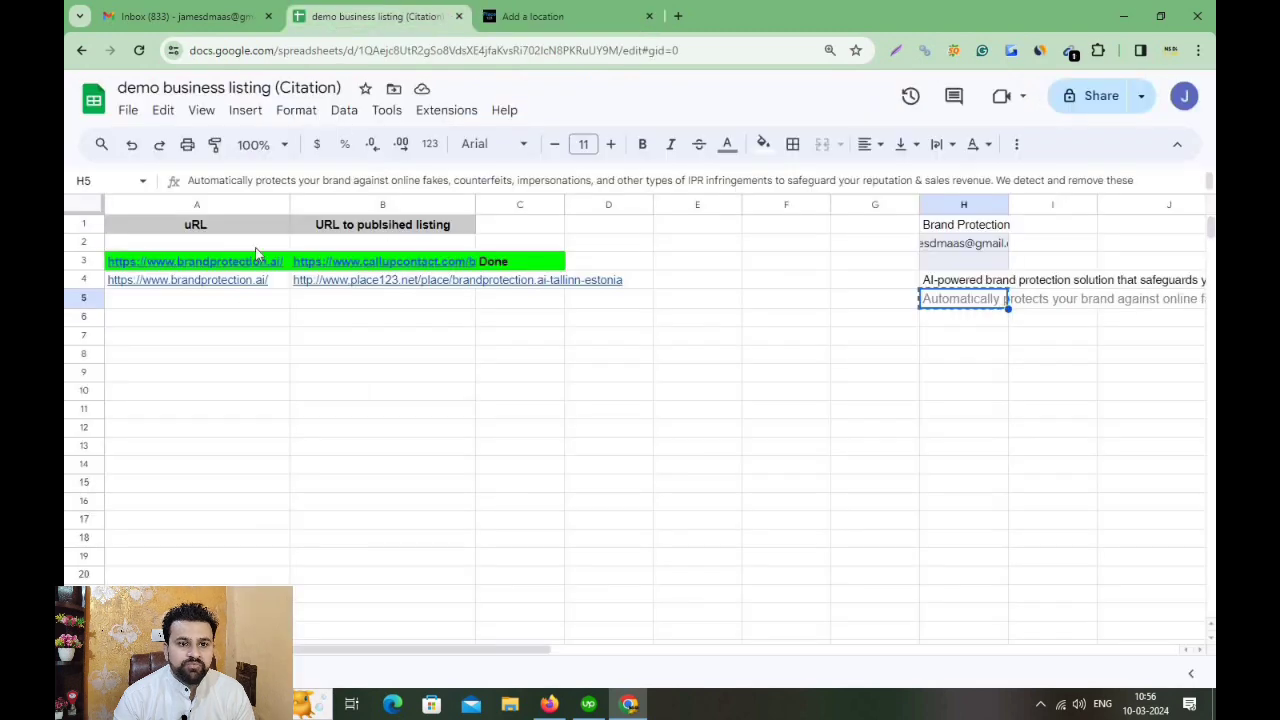
{"action": "left_click", "coordinate": [250, 283]}
{"action": "right_click", "coordinate": [251, 280]}
{"action": "left_click", "coordinate": [320, 188]}
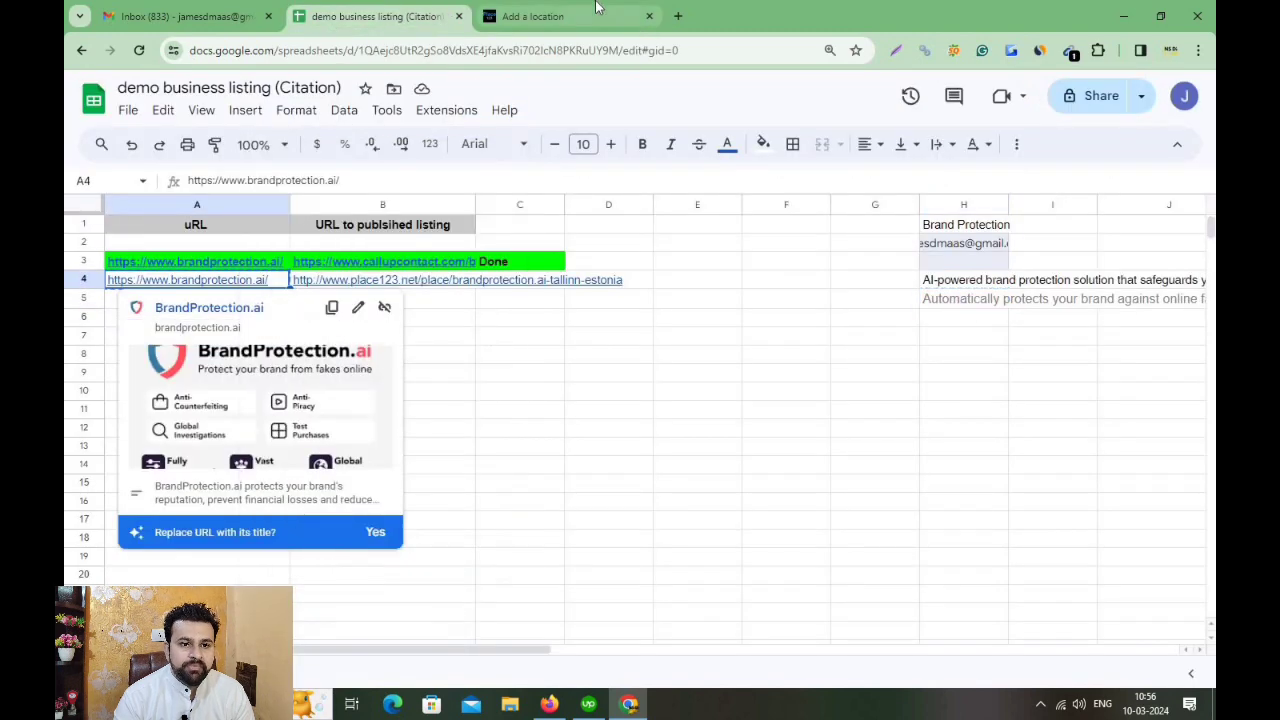
{"action": "left_click", "coordinate": [533, 16]}
{"action": "key", "text": "Return"}
{"action": "key", "text": "Return"}
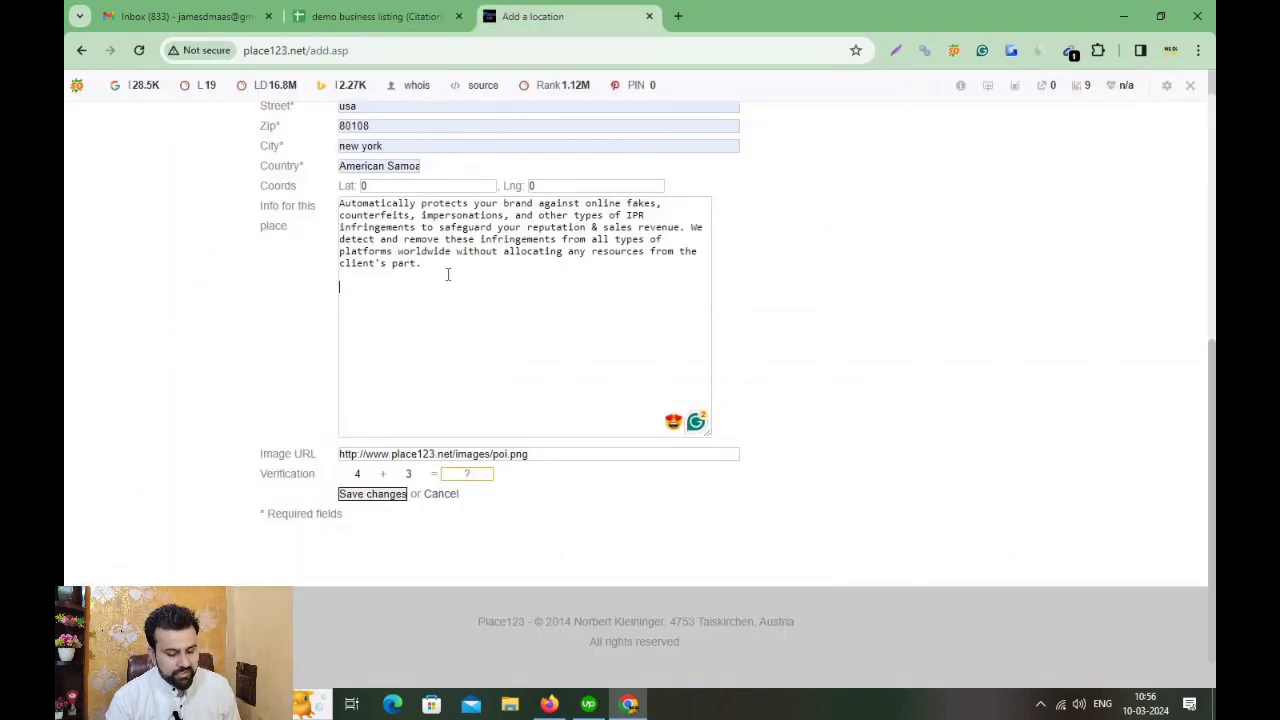
{"action": "key", "text": "ctrl+v"}
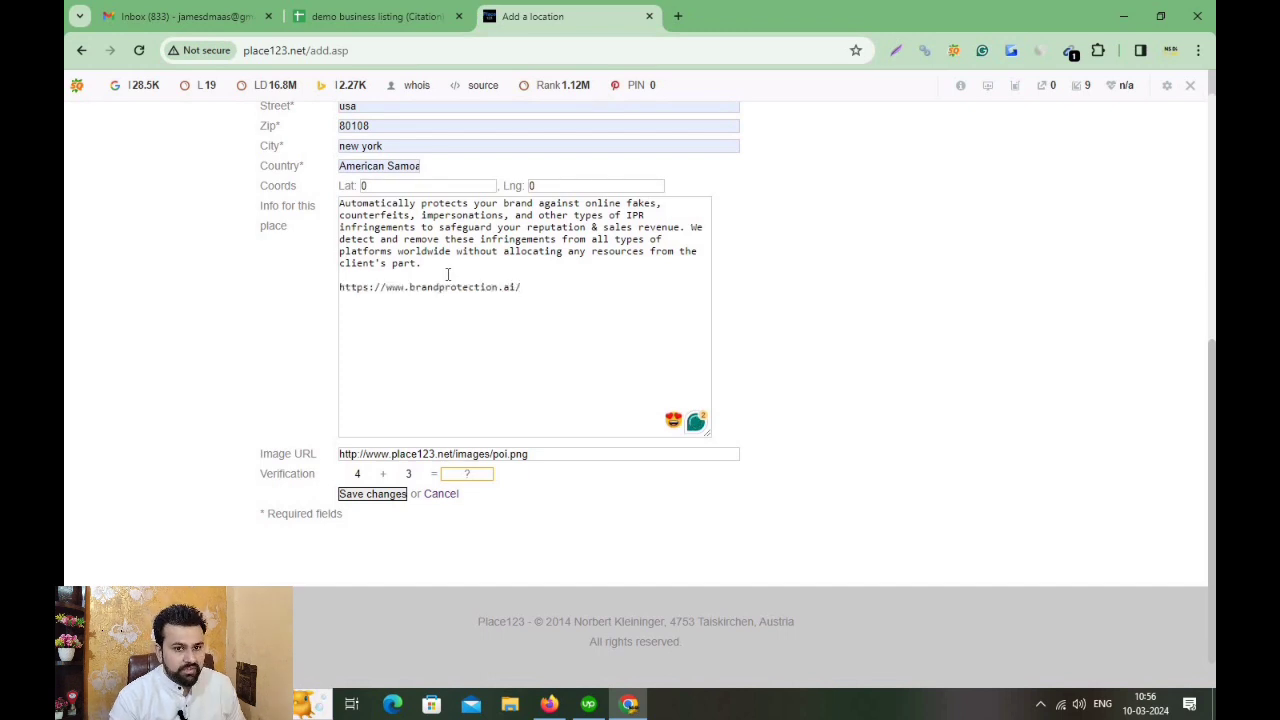
Check the completed location form, answer its verification sum with 7 and save the new location.
{"action": "scroll", "coordinate": [605, 395], "scroll_direction": "up", "scroll_amount": 1}
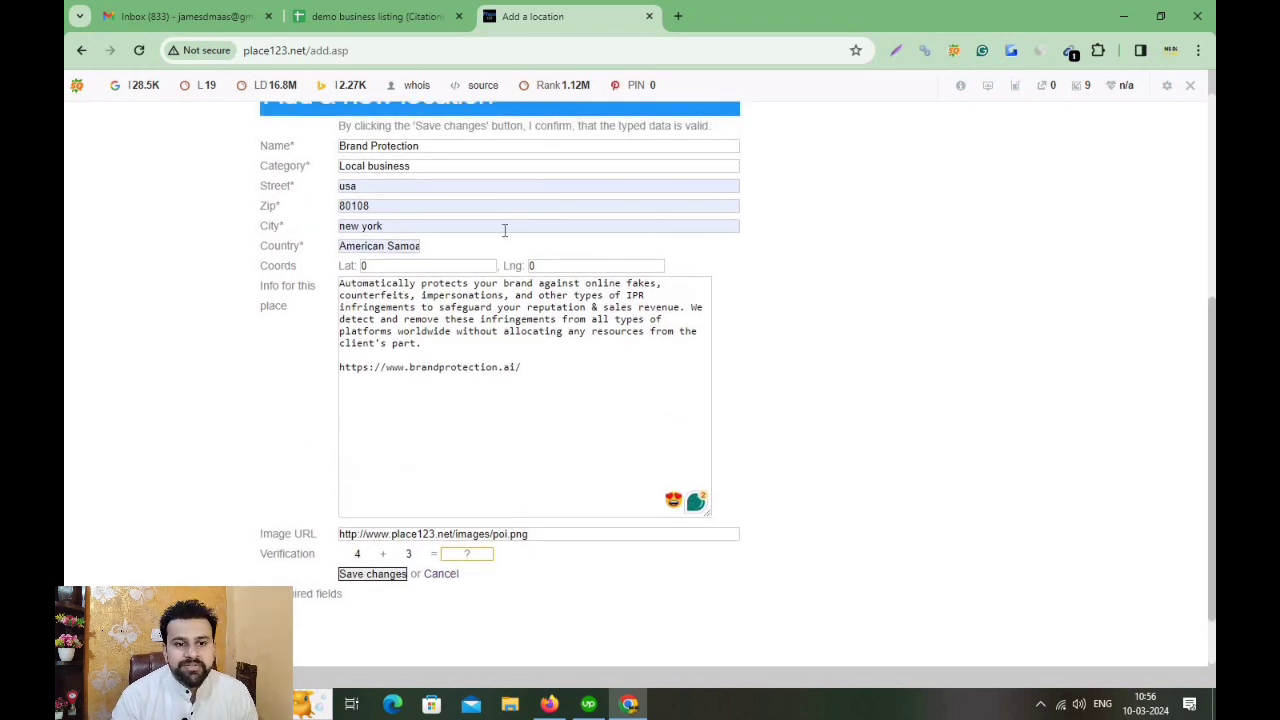
{"action": "scroll", "coordinate": [511, 394], "scroll_direction": "down", "scroll_amount": 1}
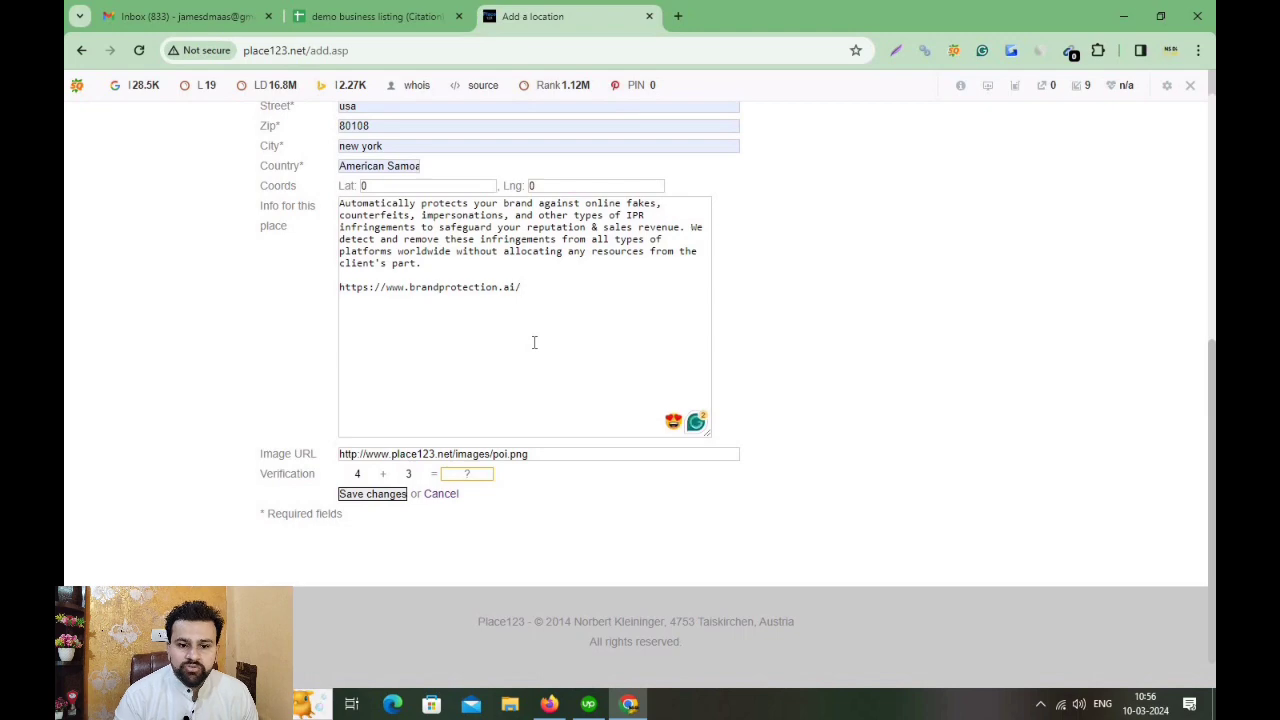
{"action": "scroll", "coordinate": [456, 385], "scroll_direction": "up", "scroll_amount": 3}
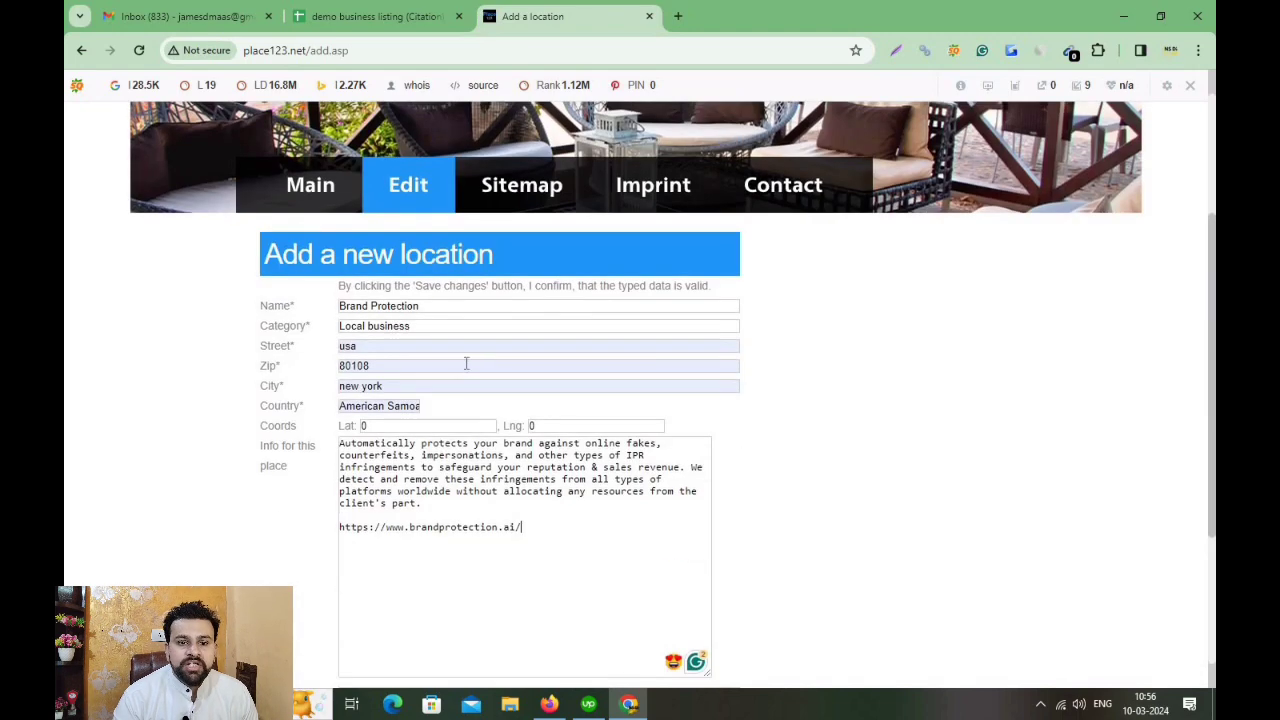
{"action": "scroll", "coordinate": [466, 363], "scroll_direction": "down", "scroll_amount": 2}
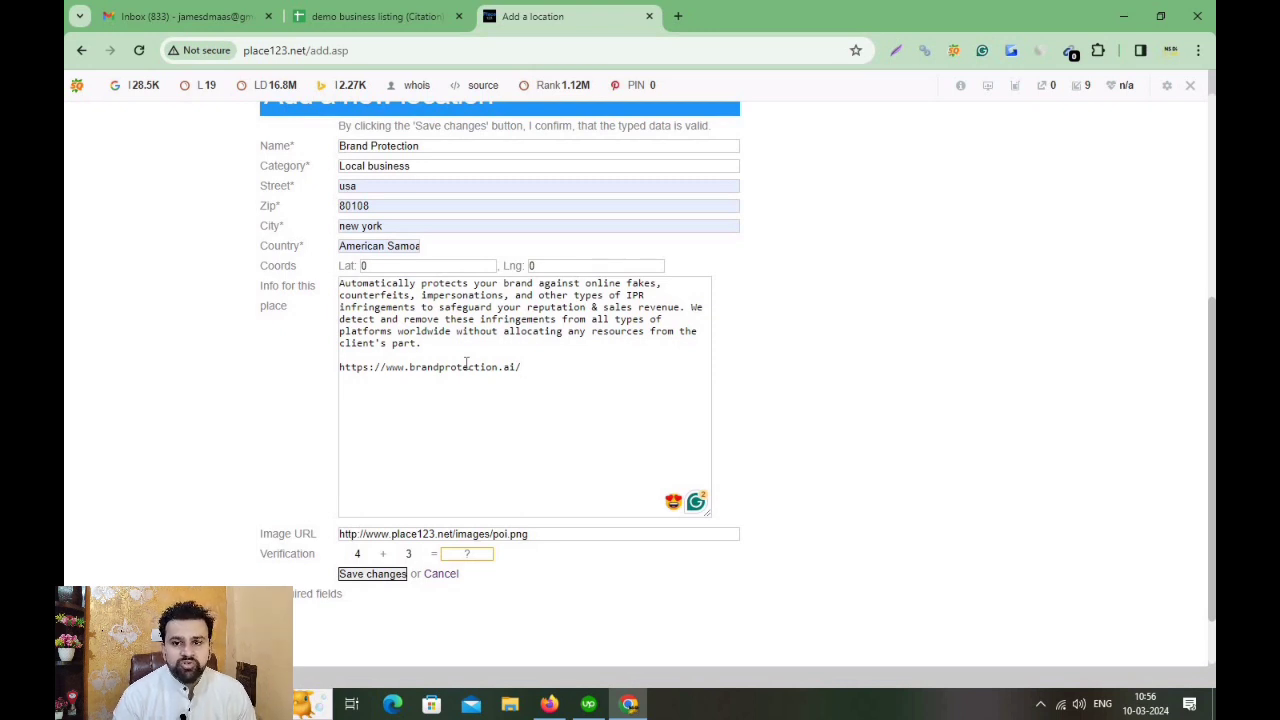
{"action": "scroll", "coordinate": [463, 363], "scroll_direction": "down", "scroll_amount": 1}
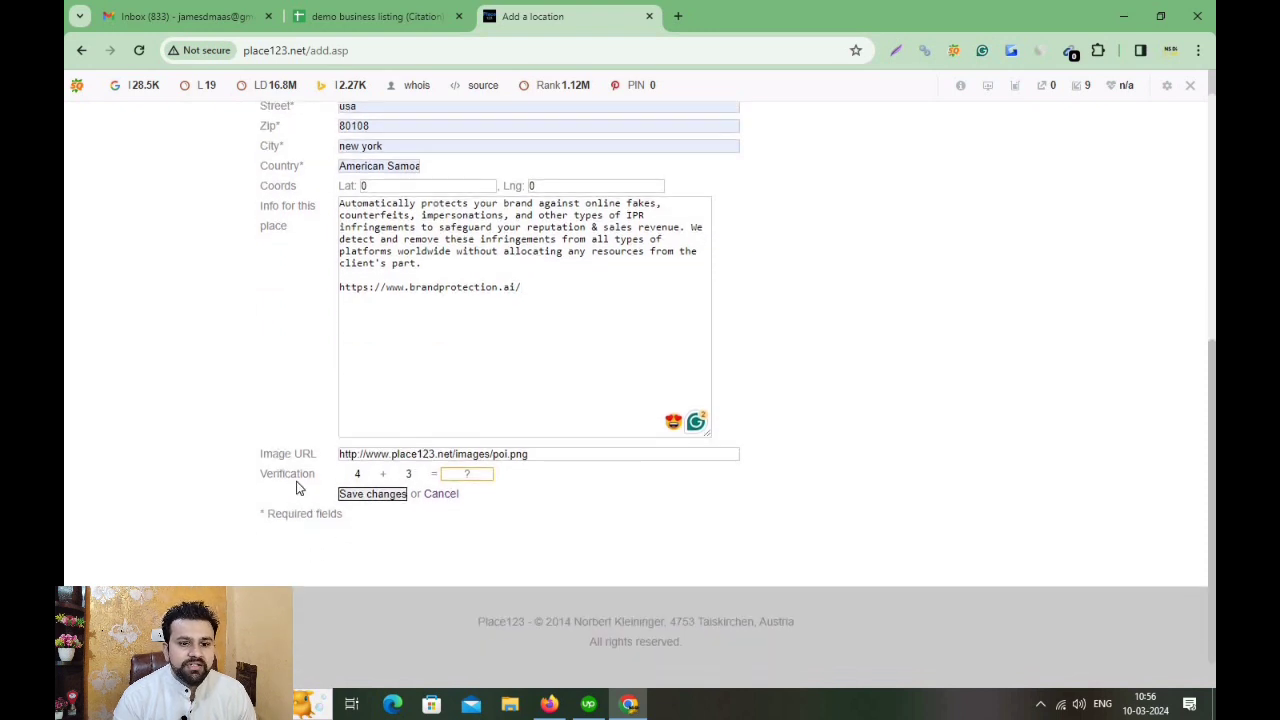
{"action": "left_click", "coordinate": [468, 474]}
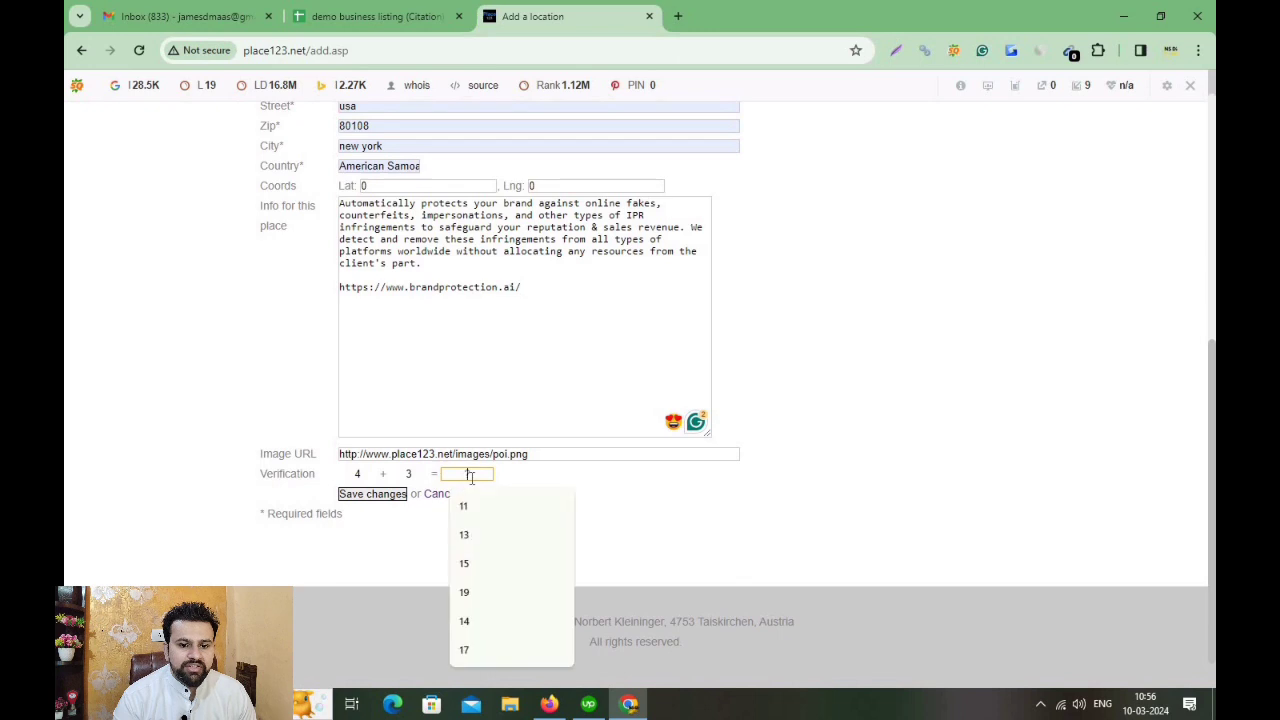
{"action": "type", "text": "7"}
{"action": "scroll", "coordinate": [500, 400], "scroll_direction": "up", "scroll_amount": 2}
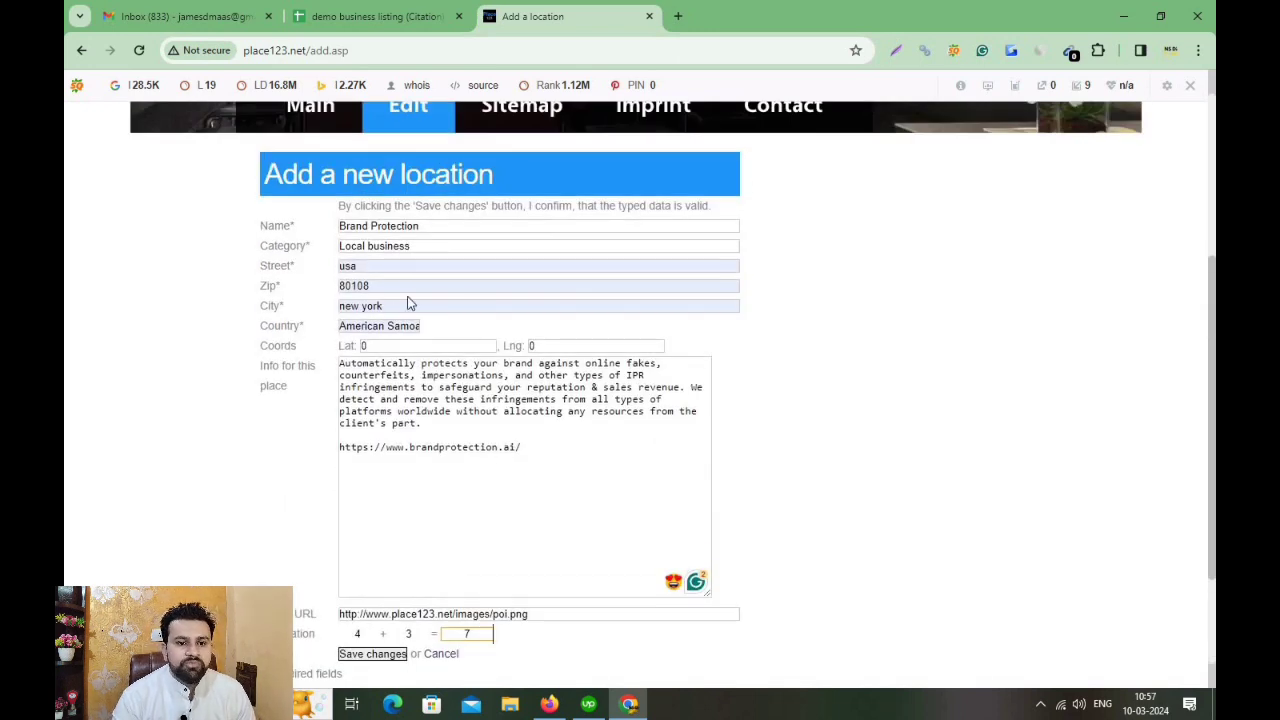
{"action": "scroll", "coordinate": [452, 330], "scroll_direction": "down", "scroll_amount": 2}
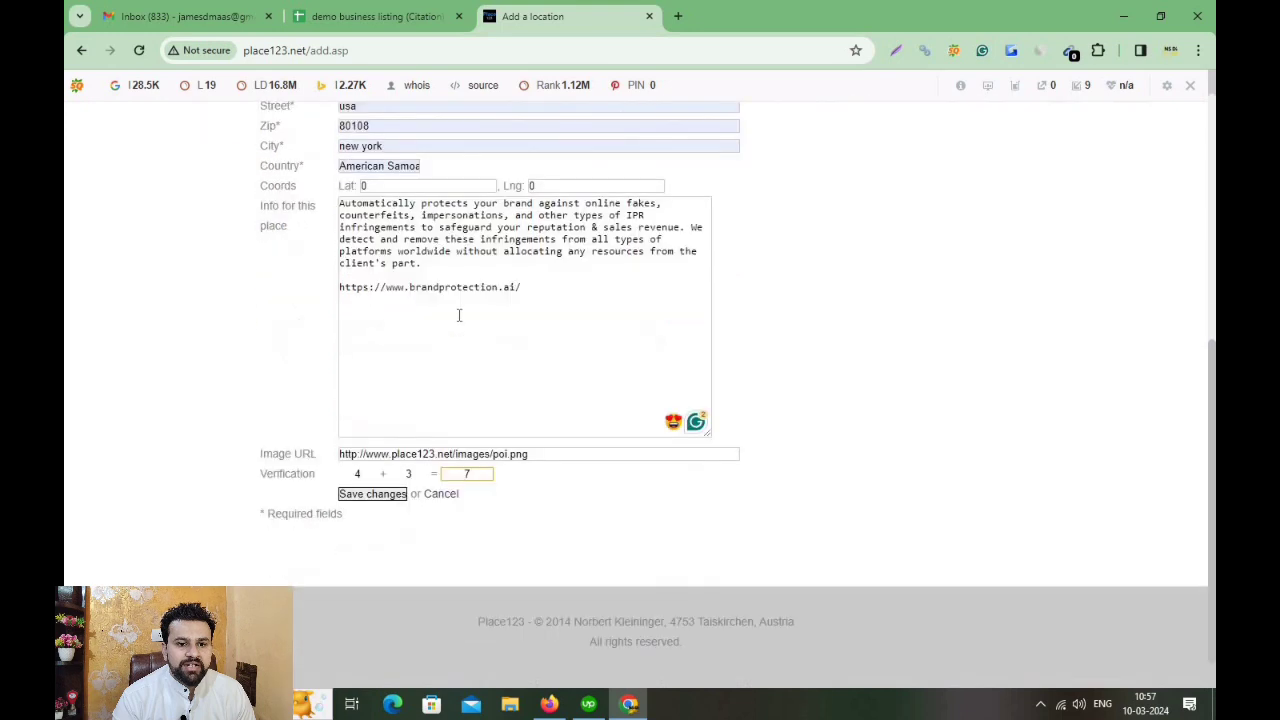
{"action": "left_click", "coordinate": [388, 496]}
Review the category, address, description and website link on the published Brand Protection listing.
{"action": "scroll", "coordinate": [497, 362], "scroll_direction": "down", "scroll_amount": 4}
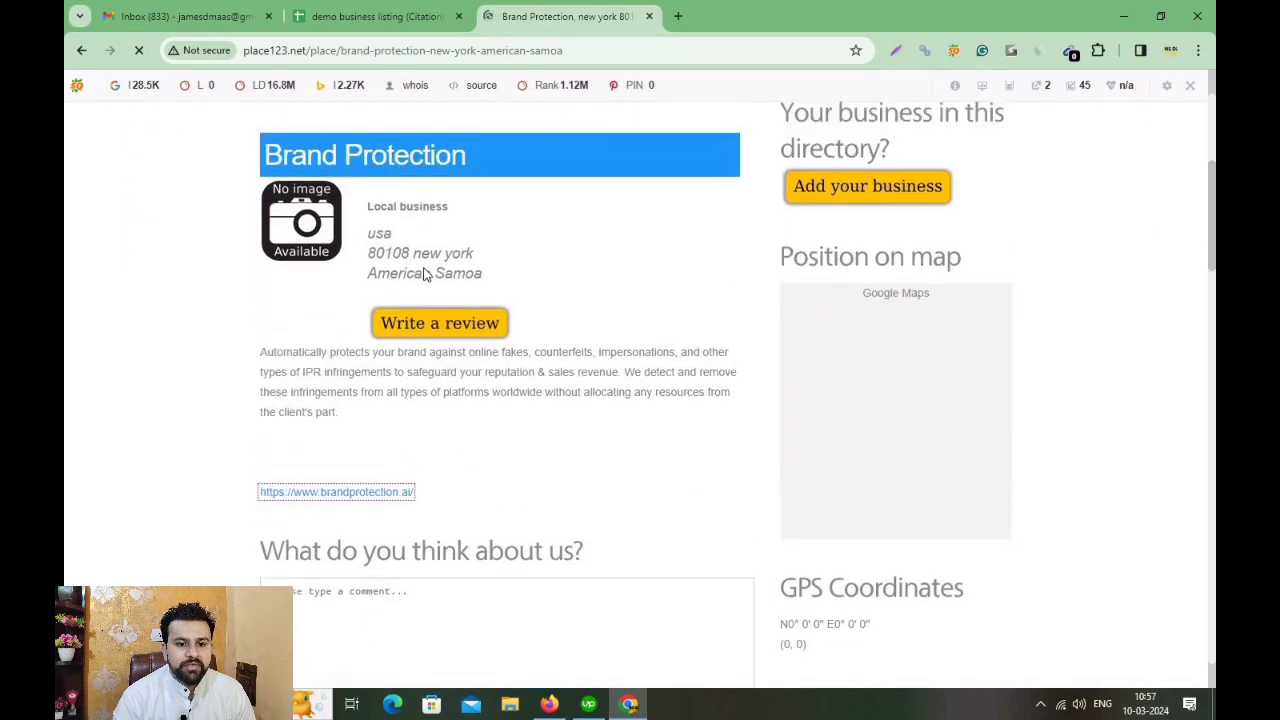
{"action": "left_click_drag", "start_coordinate": [372, 234], "coordinate": [452, 234]}
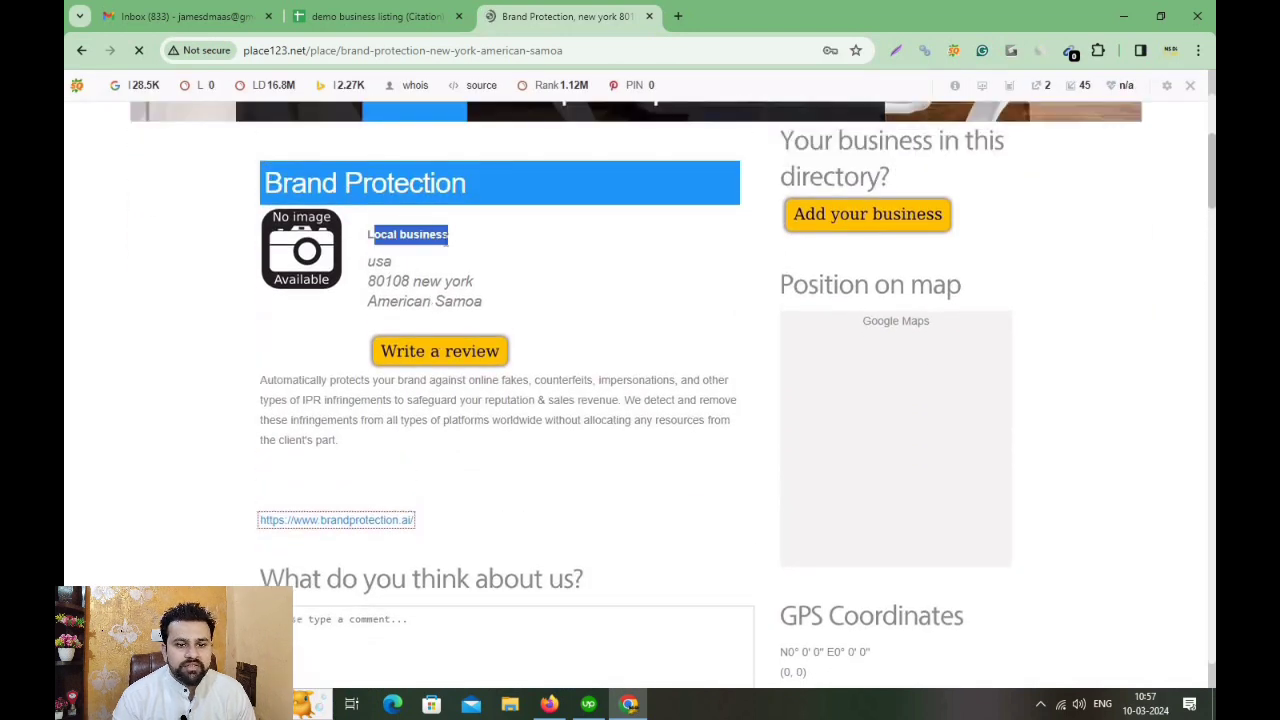
{"action": "triple_click", "coordinate": [421, 283]}
{"action": "scroll", "coordinate": [356, 333], "scroll_direction": "down", "scroll_amount": 1}
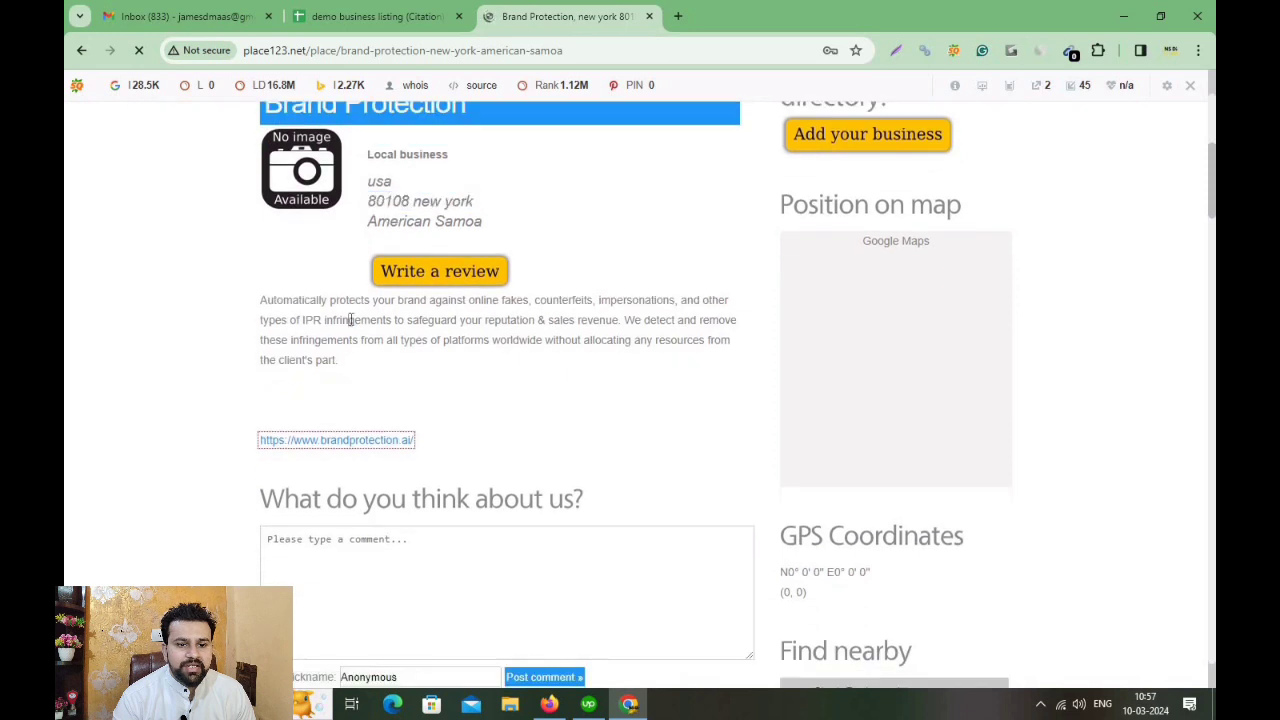
{"action": "triple_click", "coordinate": [352, 322]}
{"action": "scroll", "coordinate": [381, 443], "scroll_direction": "down", "scroll_amount": 2}
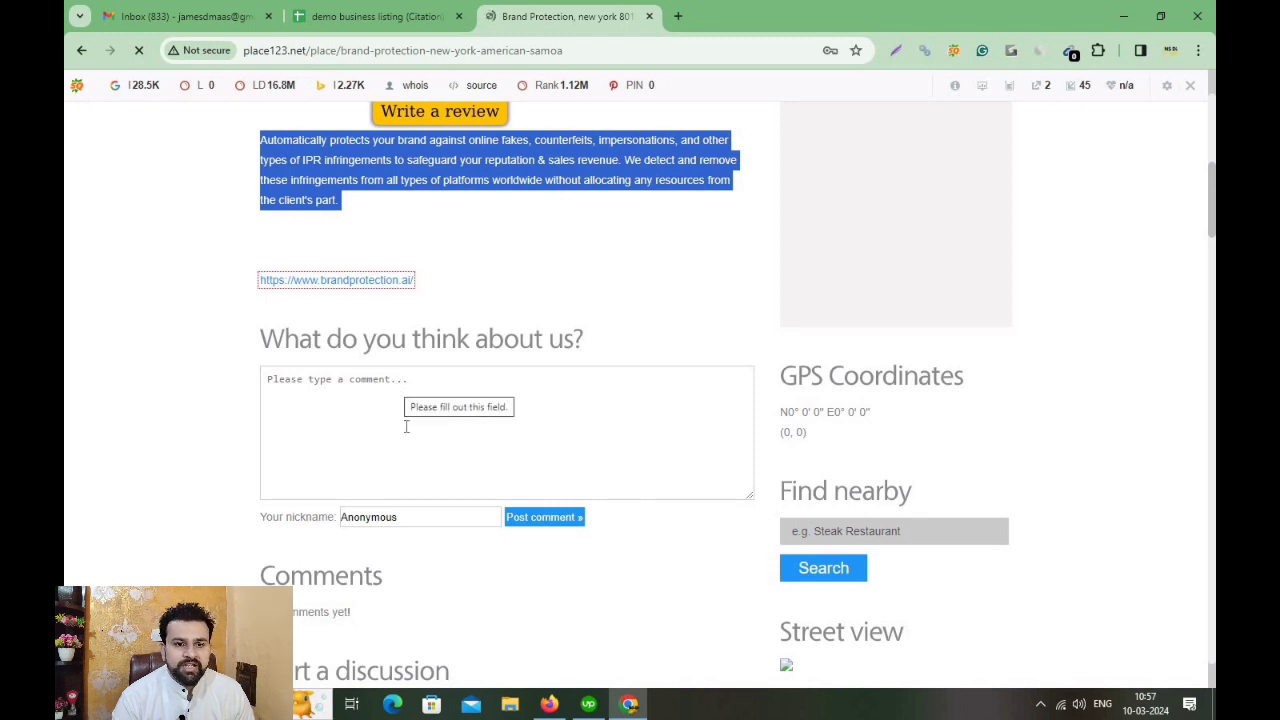
Copy the published Place123 listing's URL into B4 of the spreadsheet, replacing the existing link.
{"action": "left_click", "coordinate": [371, 43]}
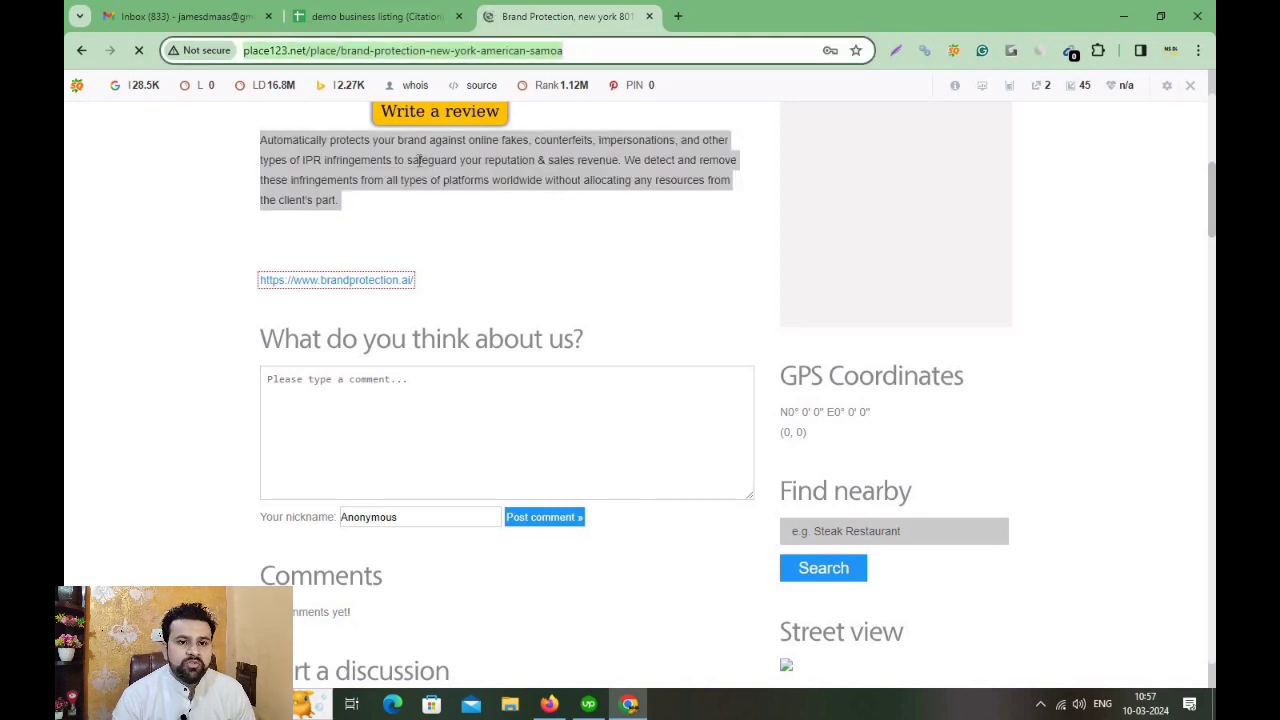
{"action": "right_click", "coordinate": [408, 56]}
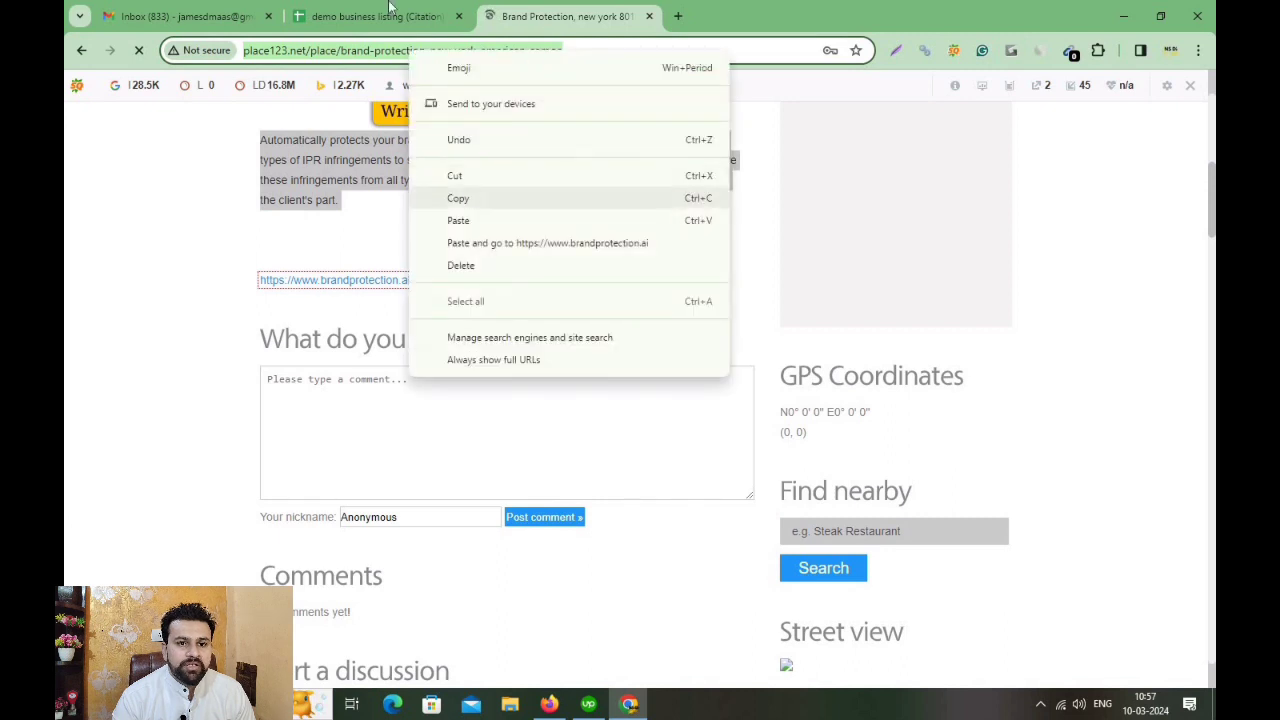
{"action": "left_click", "coordinate": [462, 194]}
{"action": "left_click", "coordinate": [375, 16]}
{"action": "right_click", "coordinate": [390, 284]}
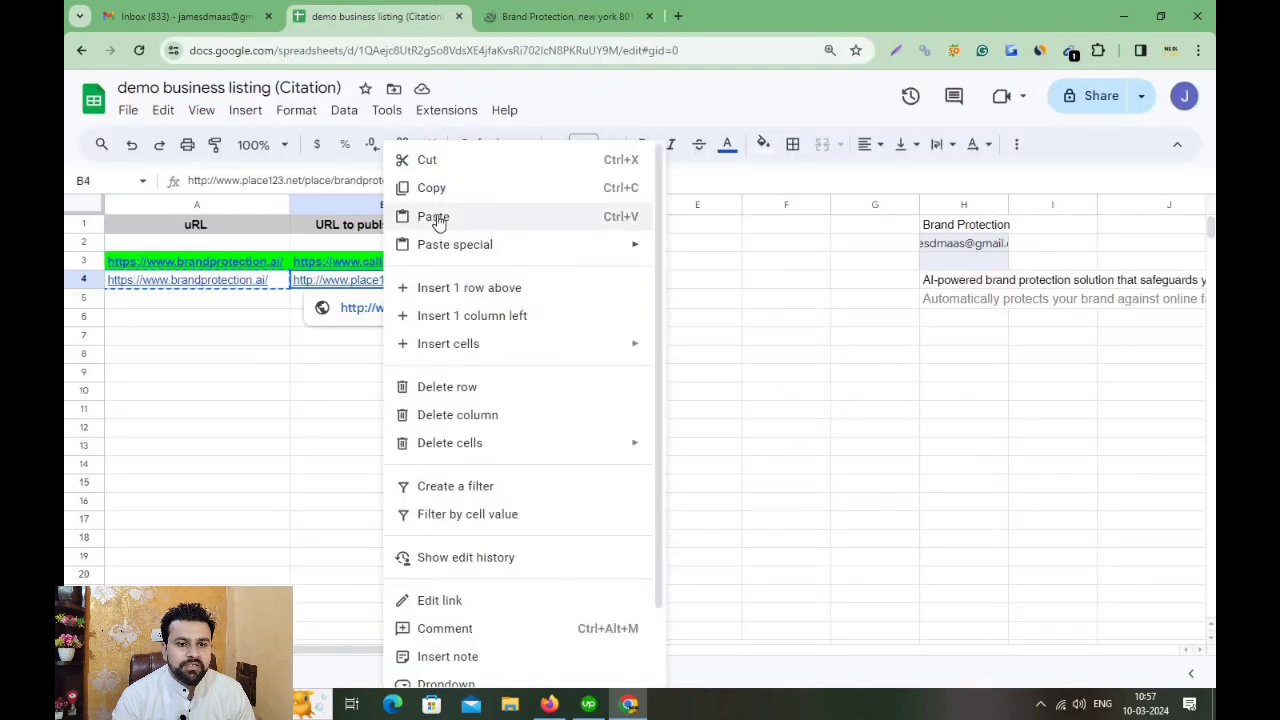
{"action": "left_click", "coordinate": [434, 214]}
Make the links in A4:B4 bold and extend the green Done status from C3 down to C4.
{"action": "left_click_drag", "start_coordinate": [264, 286], "coordinate": [465, 284]}
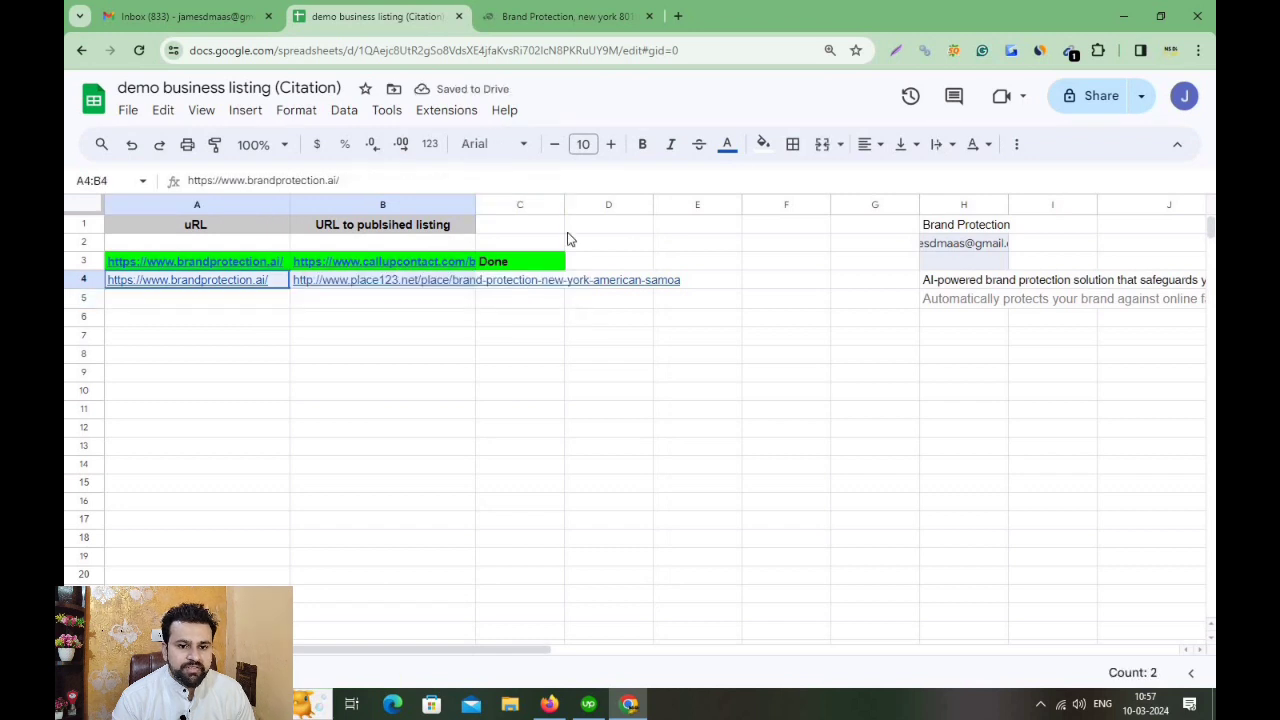
{"action": "left_click", "coordinate": [642, 143]}
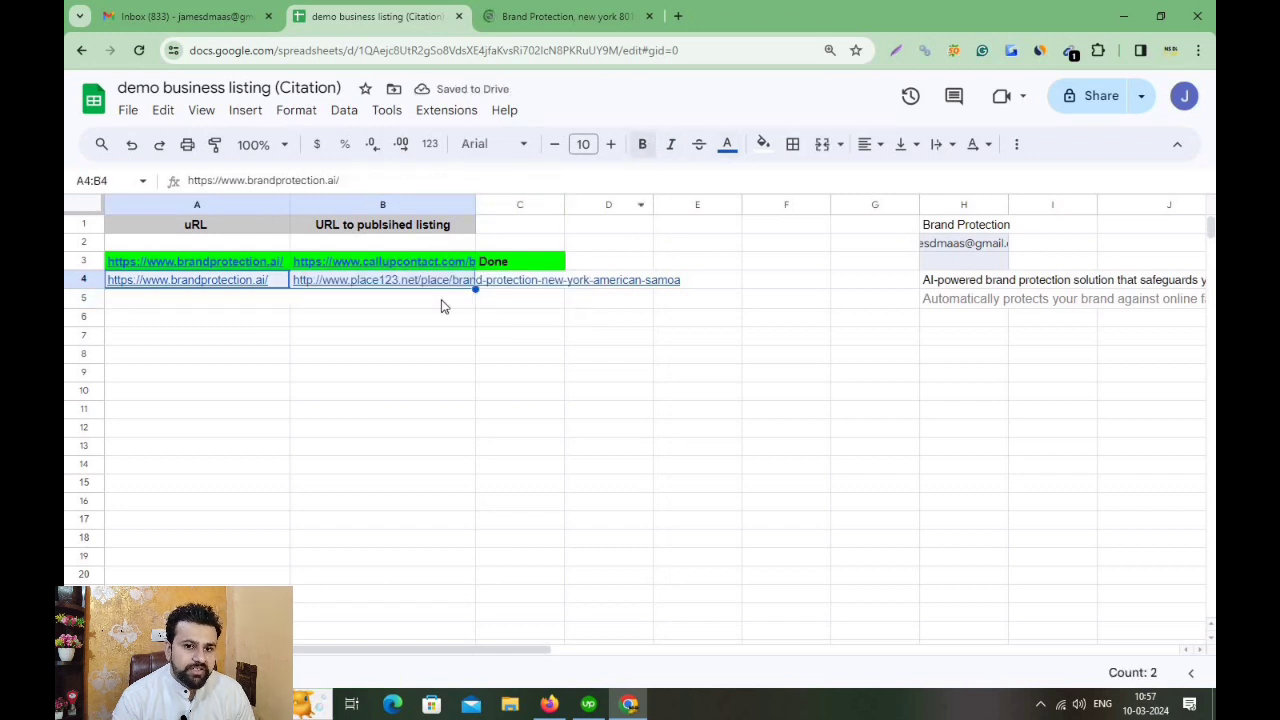
{"action": "left_click", "coordinate": [562, 268]}
{"action": "left_click_drag", "start_coordinate": [565, 272], "coordinate": [560, 282]}
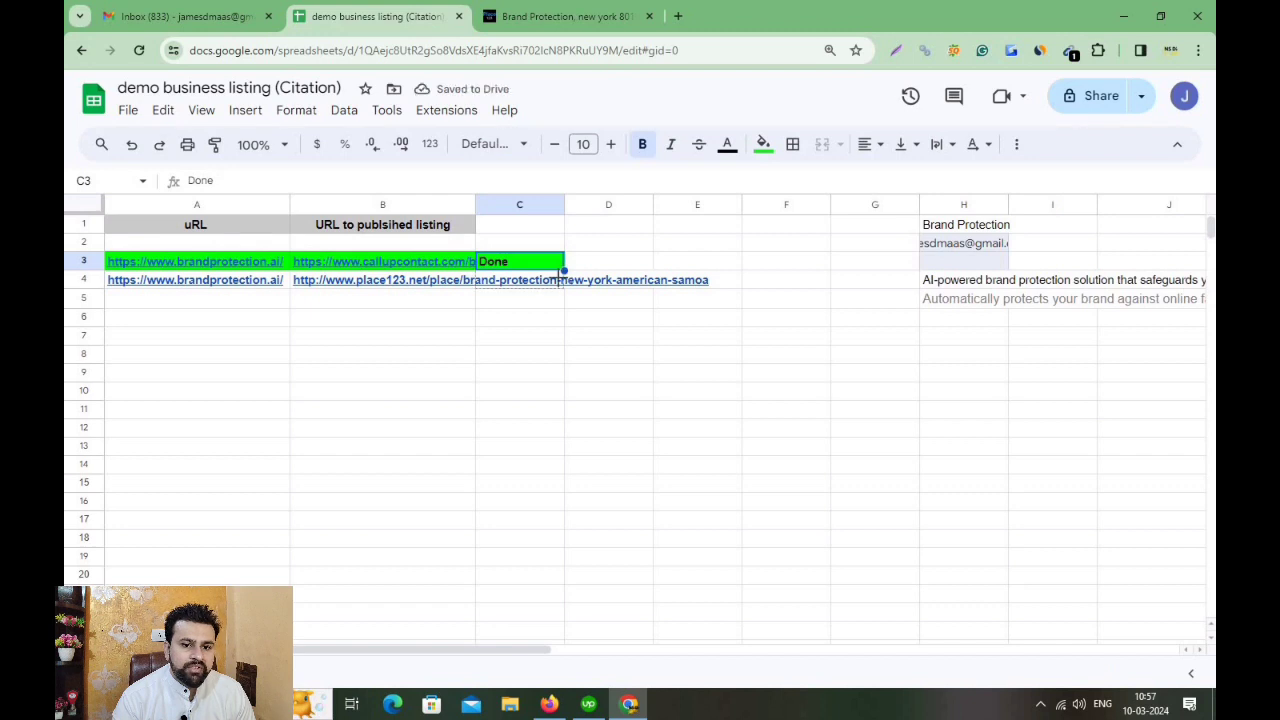
{"action": "left_click", "coordinate": [521, 343]}
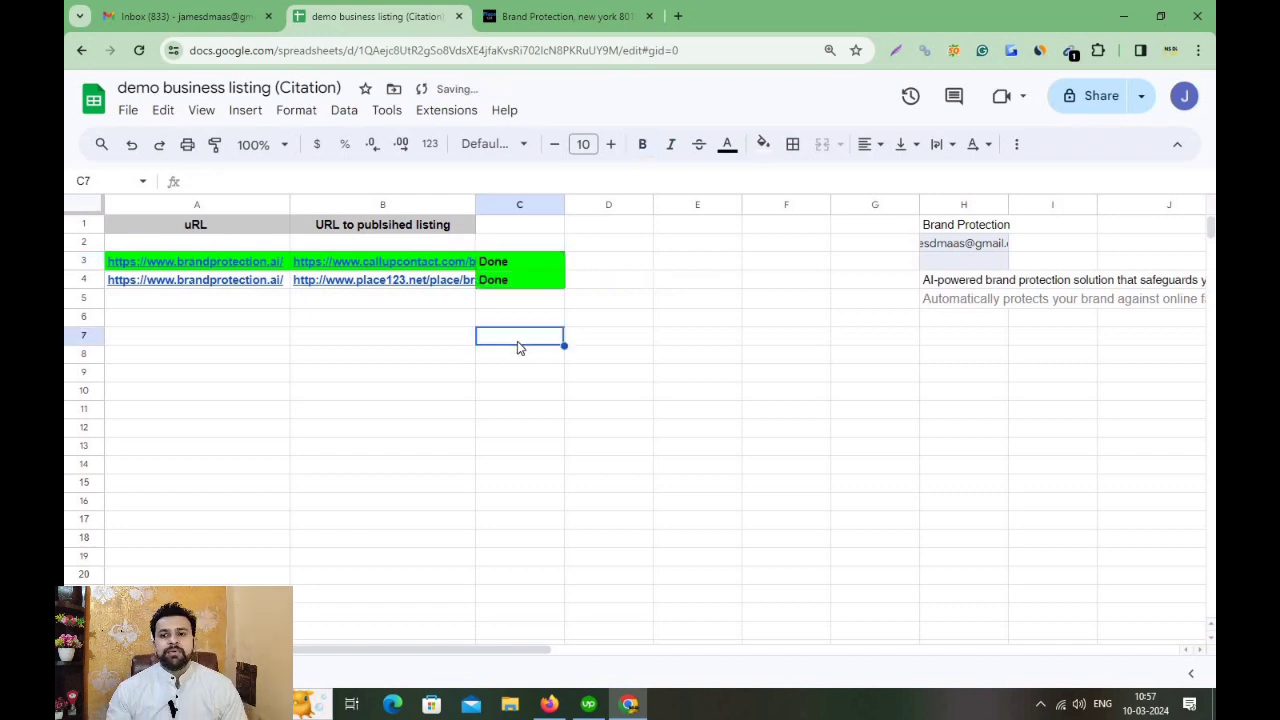